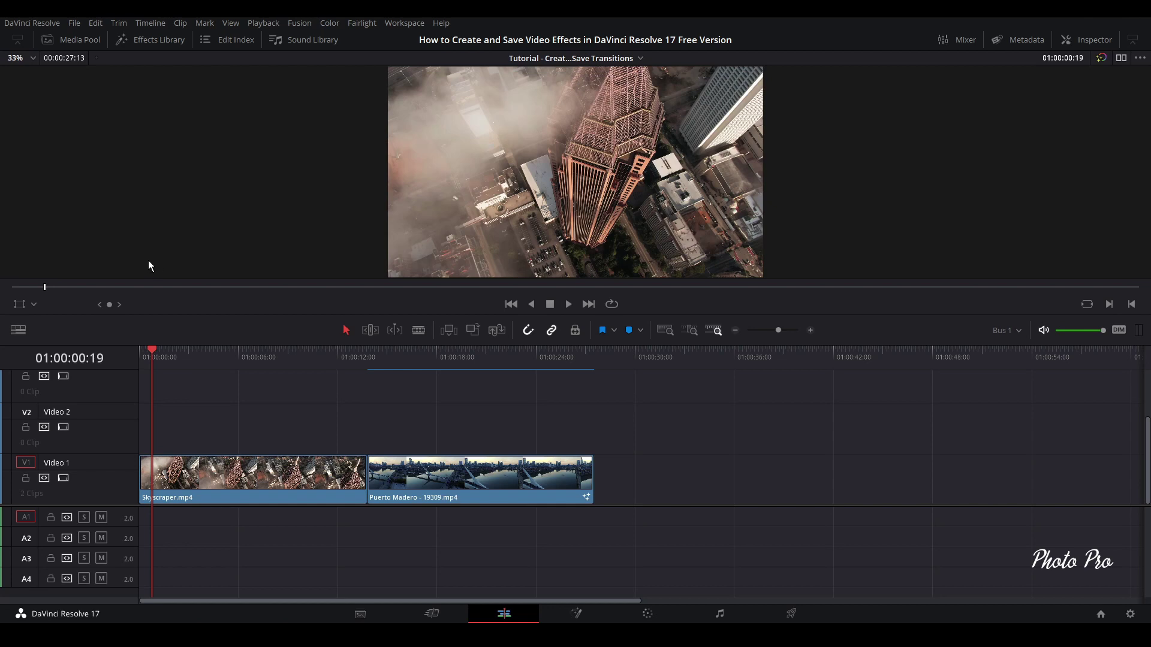
Drop a Cross Dissolve on the Skyscraper–Puerto Madero cut on V1 and lengthen it
{"action": "left_click", "coordinate": [147, 39]}
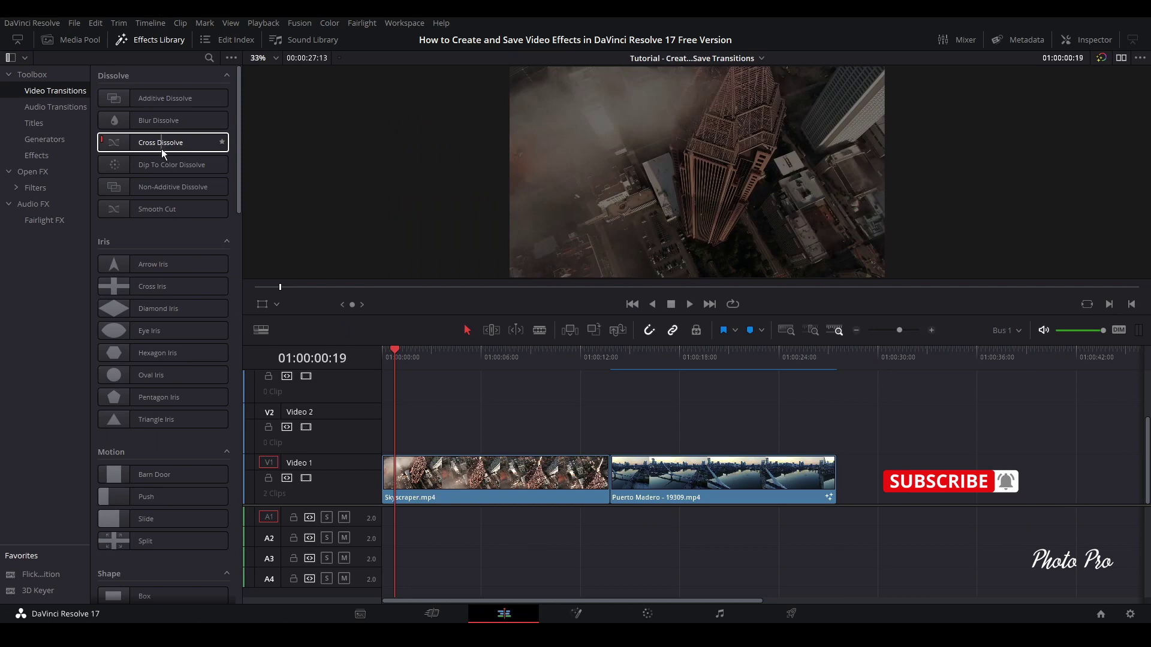
{"action": "left_click_drag", "start_coordinate": [163, 143], "coordinate": [606, 486]}
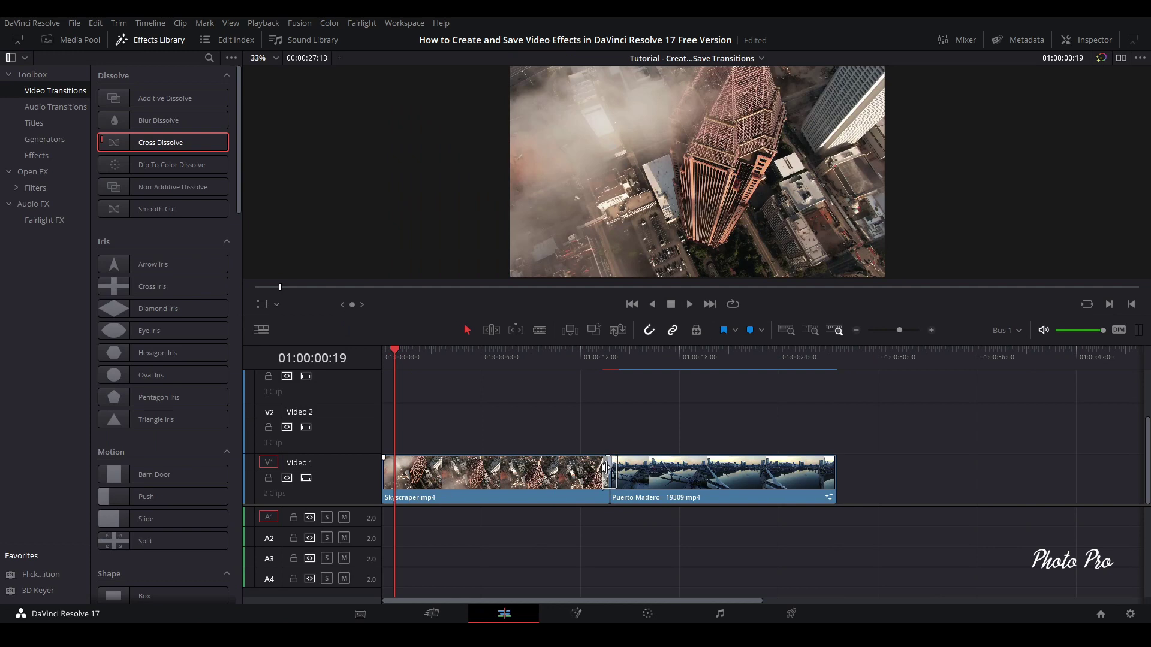
{"action": "left_click_drag", "start_coordinate": [617, 473], "coordinate": [637, 479]}
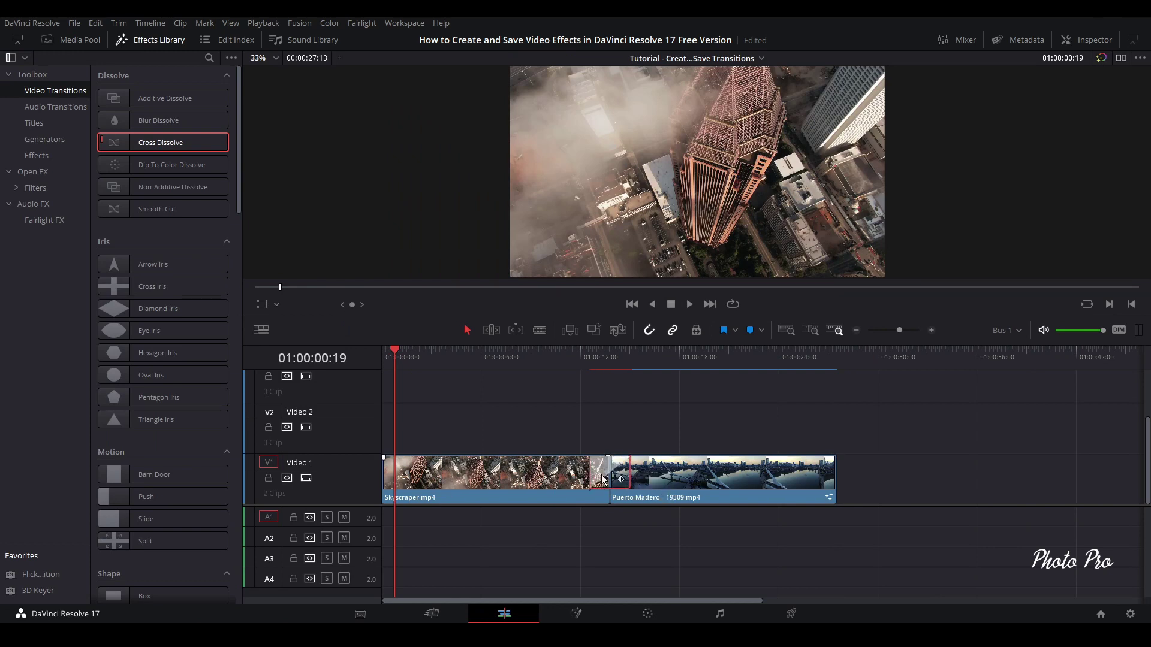
Convert the Cross Dissolve to a Fusion Cross Dissolve and open it on the Fusion page
{"action": "right_click", "coordinate": [602, 479]}
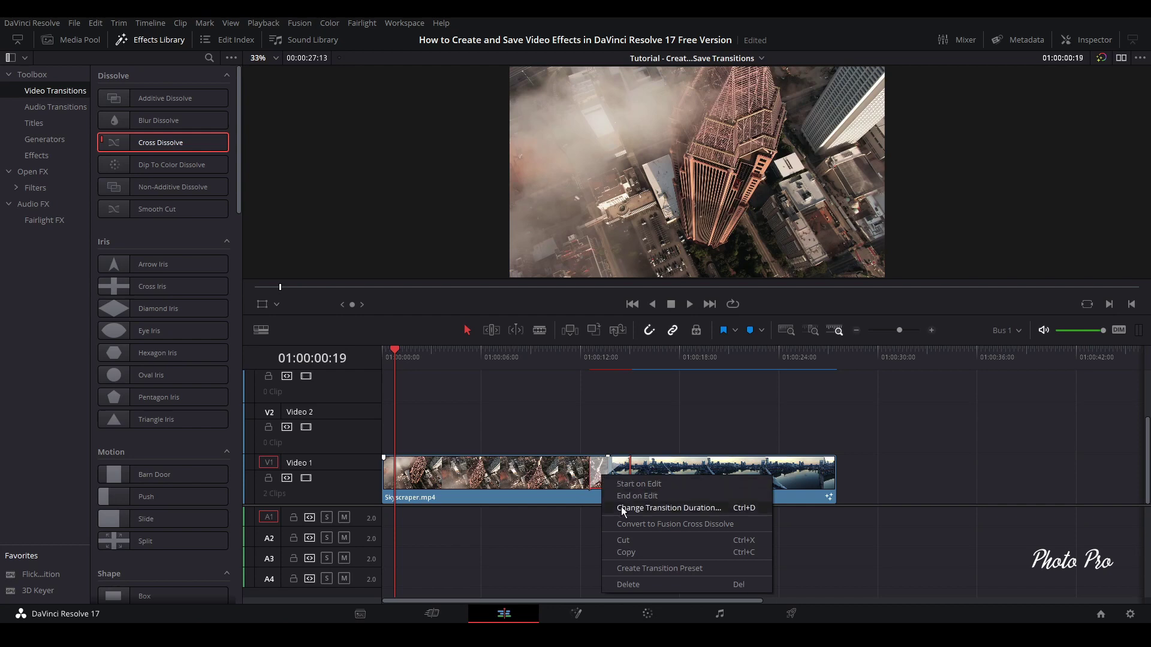
{"action": "left_click", "coordinate": [633, 525]}
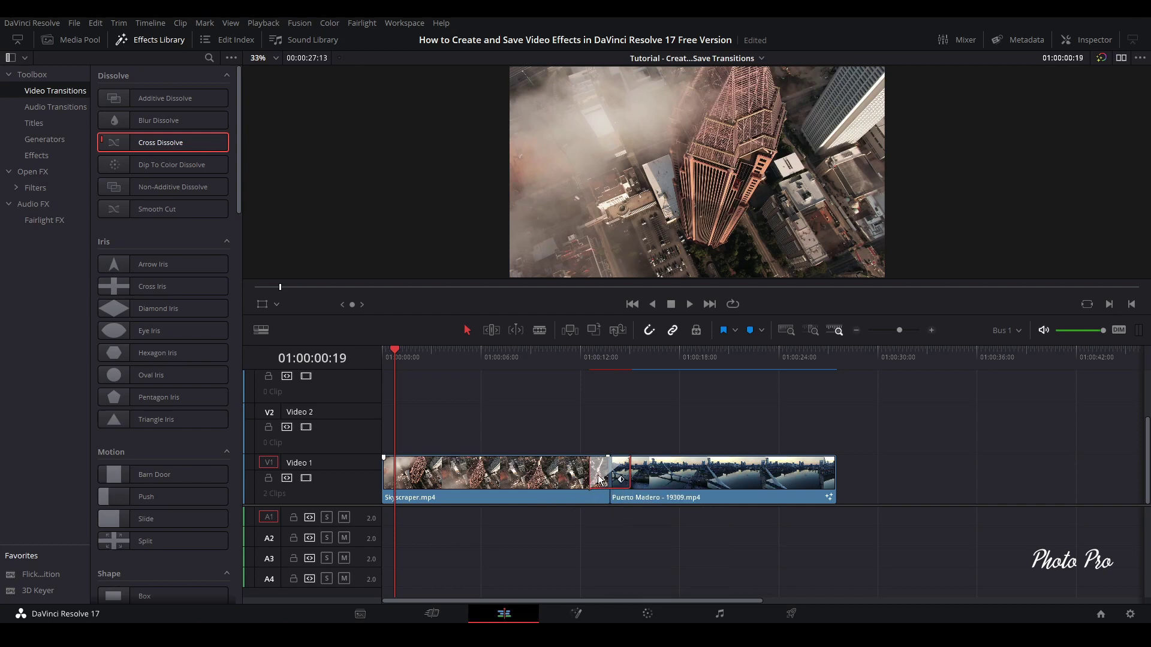
{"action": "right_click", "coordinate": [599, 479]}
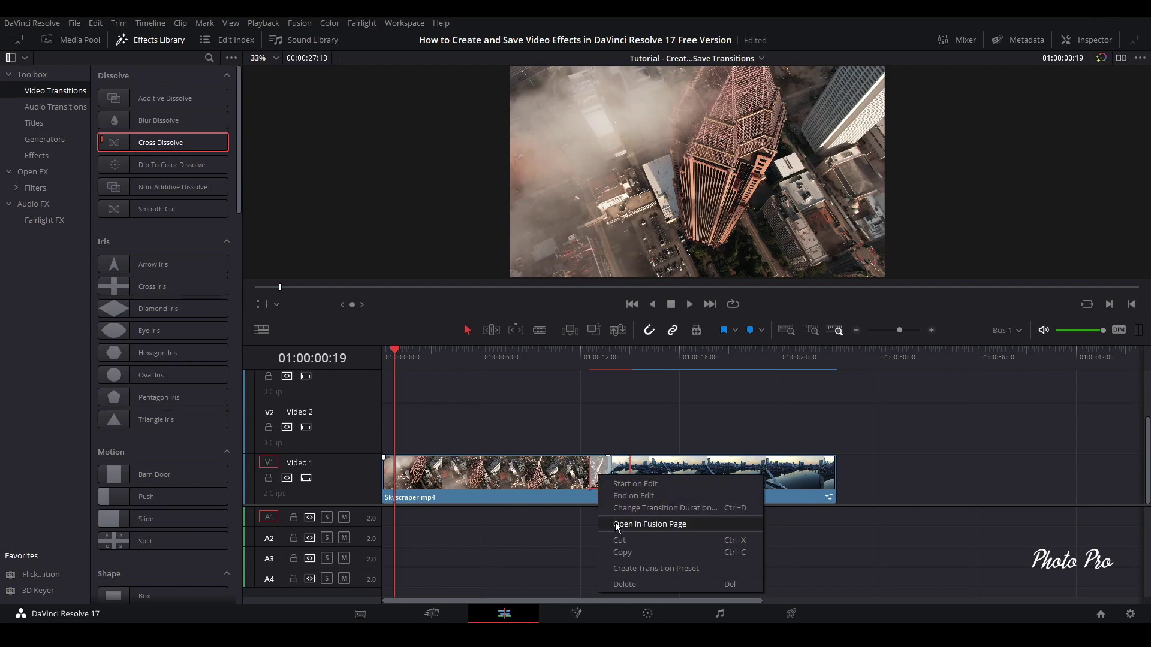
{"action": "key", "text": "Escape"}
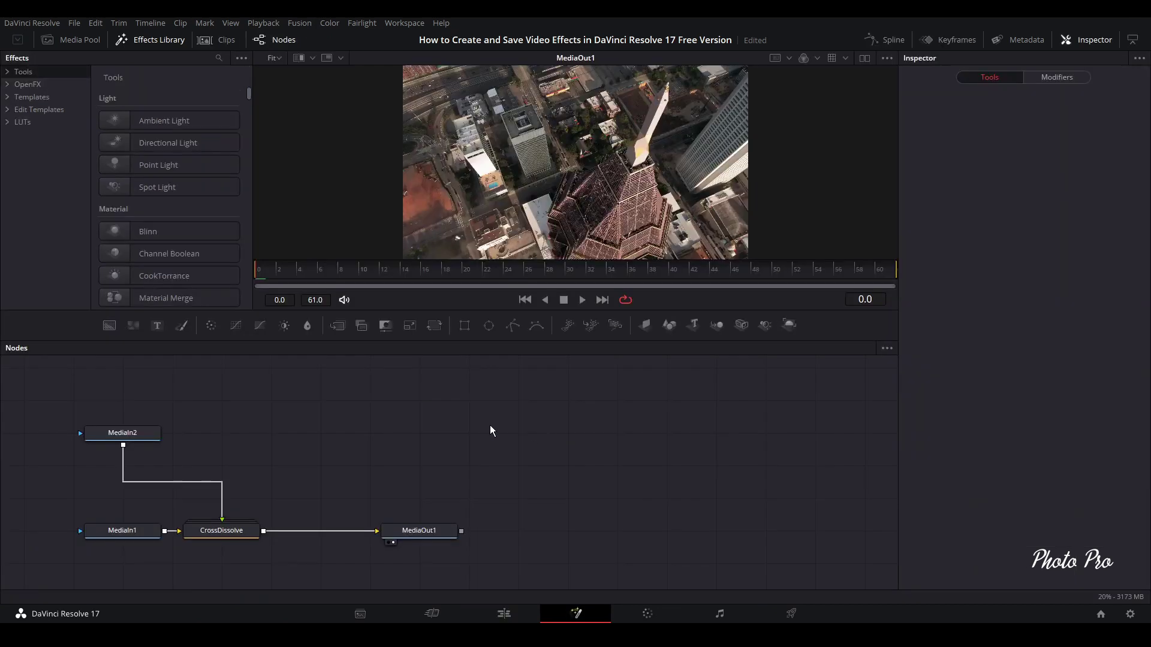
Spread the nodes apart, delete CrossDissolve, and insert a Transform node between MediaIn1 and MediaOut1
{"action": "left_click_drag", "start_coordinate": [209, 437], "coordinate": [515, 578]}
{"action": "left_click_drag", "start_coordinate": [456, 531], "coordinate": [677, 531]}
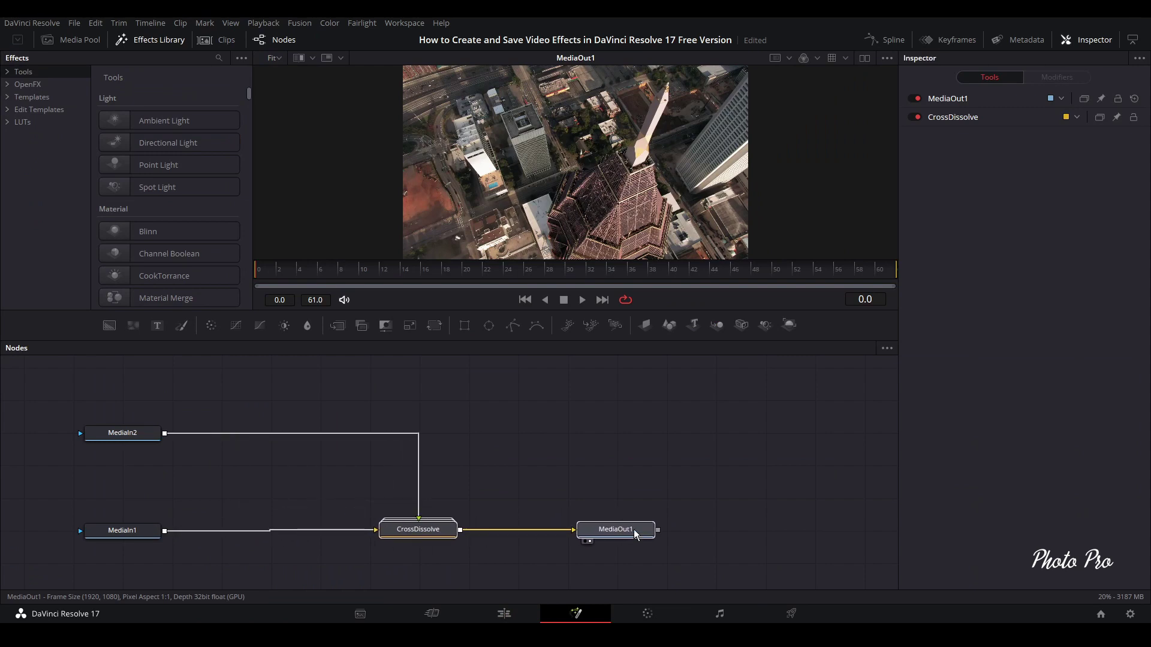
{"action": "left_click", "coordinate": [650, 472]}
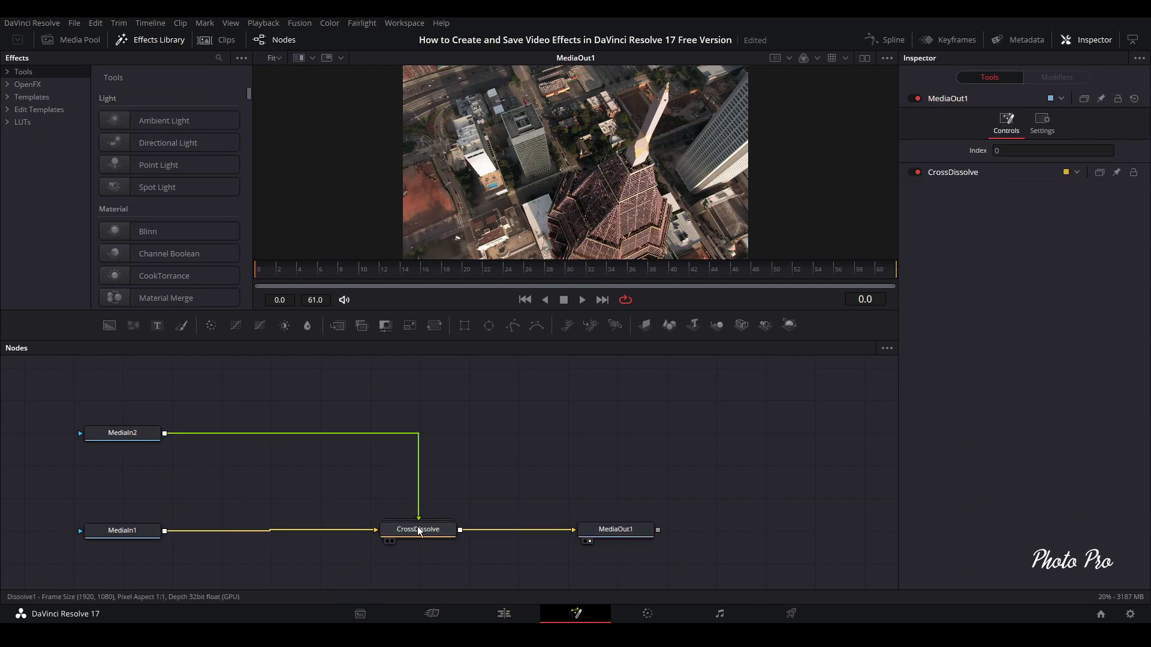
{"action": "left_click", "coordinate": [418, 530]}
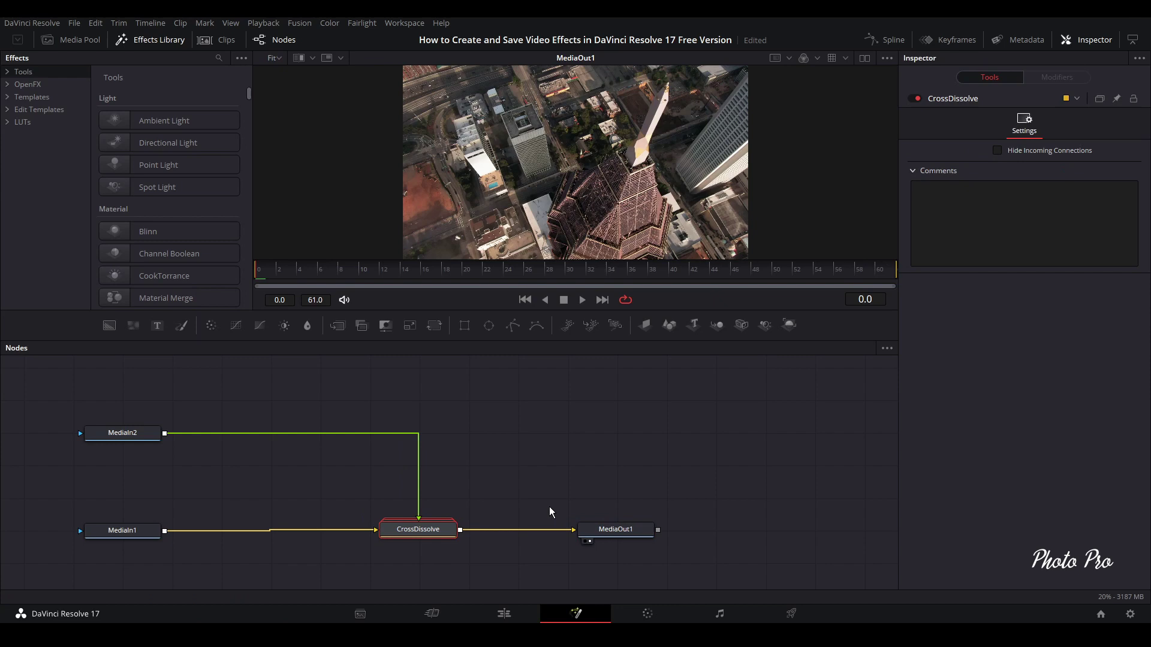
{"action": "key", "text": "Delete"}
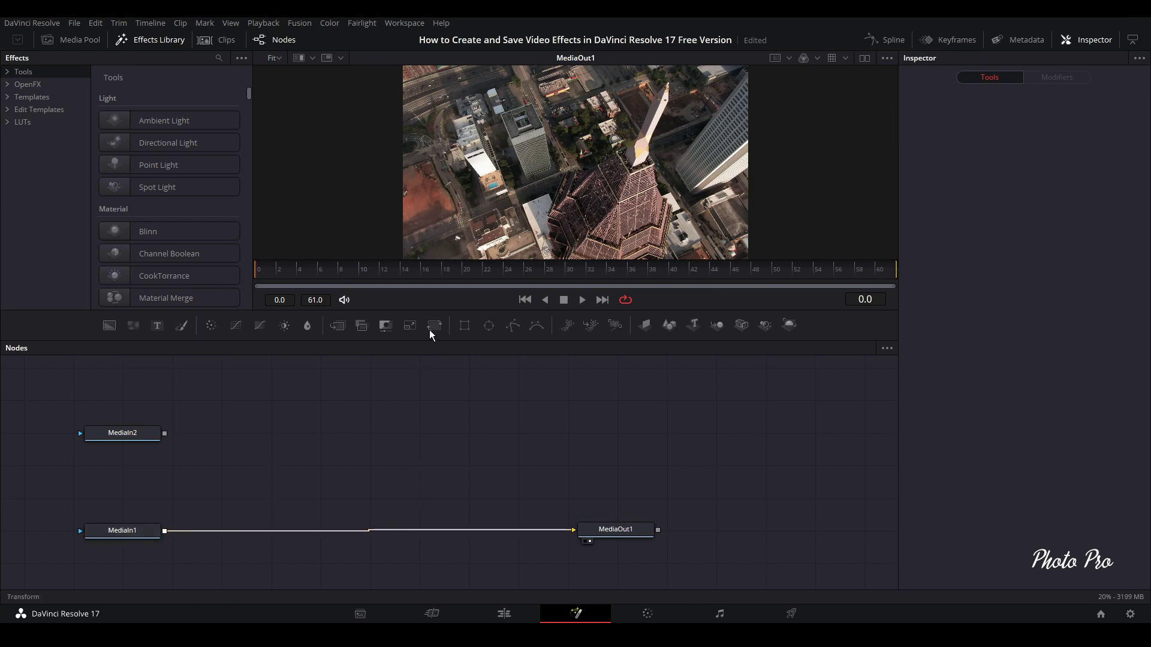
{"action": "left_click_drag", "start_coordinate": [429, 329], "coordinate": [344, 531]}
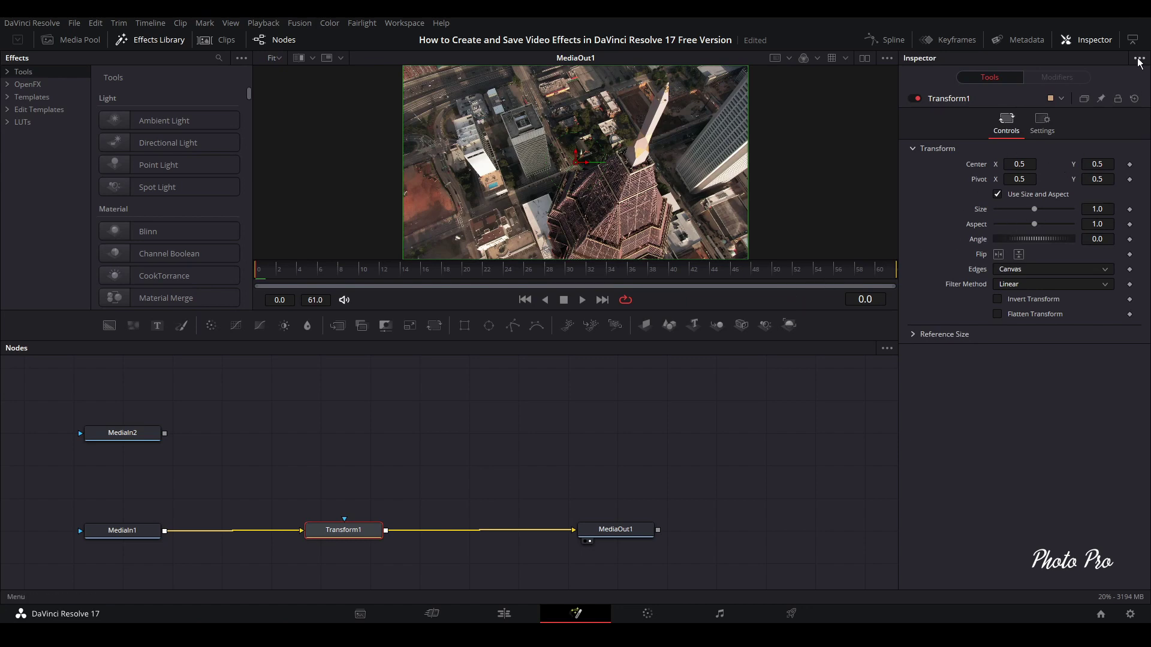
Toggle the Inspector, test-drag Transform1's Center X, then reset Center to 0.5, 0.5
{"action": "left_click", "coordinate": [1103, 42]}
{"action": "left_click", "coordinate": [1101, 42]}
{"action": "left_click_drag", "start_coordinate": [1019, 163], "coordinate": [1093, 164]}
{"action": "double_click", "coordinate": [983, 169]}
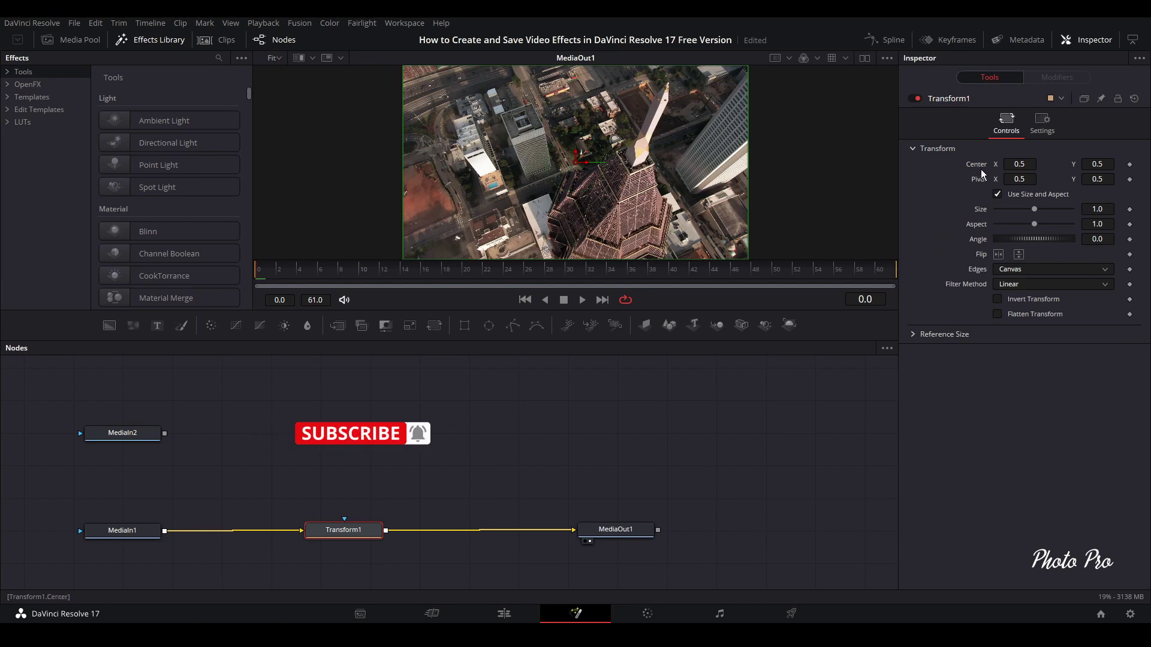
Apply a Vector Result modifier to Transform1's Center and show its settings in the Modifiers tab
{"action": "right_click", "coordinate": [975, 169]}
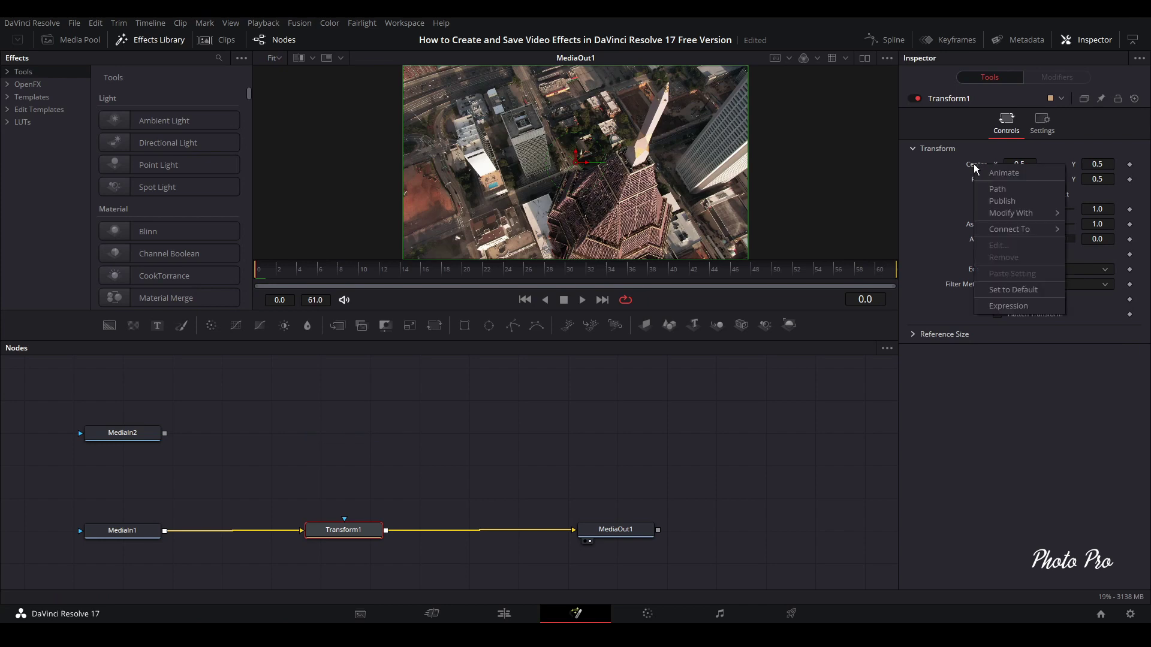
{"action": "mouse_move", "coordinate": [1006, 220]}
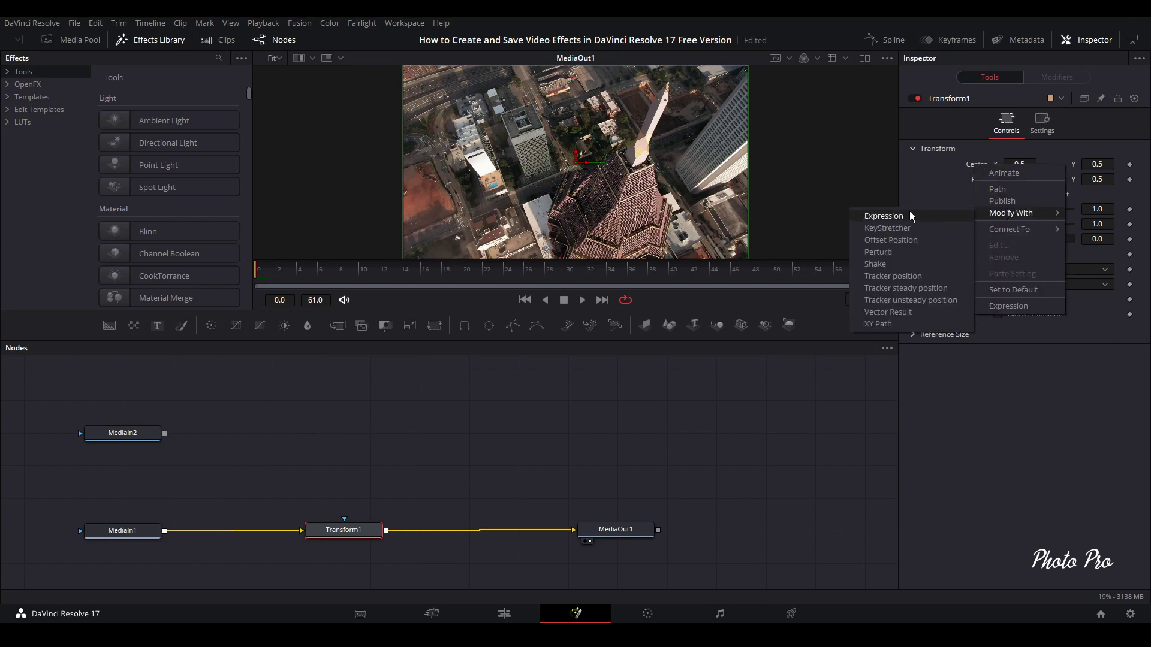
{"action": "left_click", "coordinate": [891, 312]}
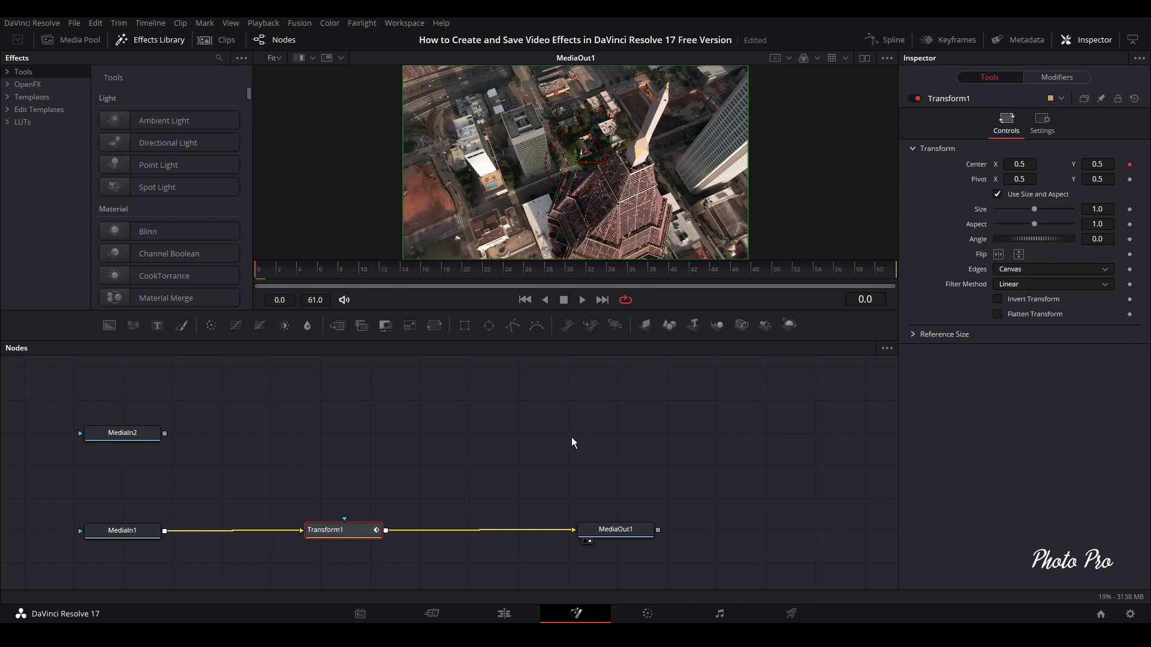
{"action": "left_click", "coordinate": [1066, 77]}
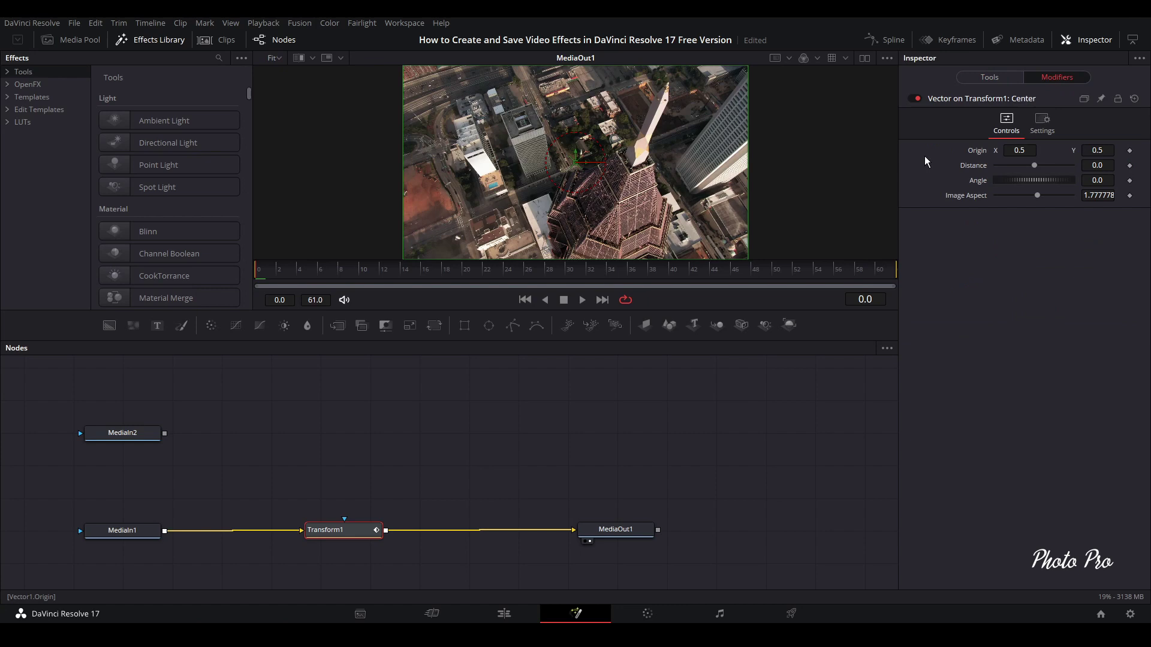
{"action": "left_click_drag", "start_coordinate": [1023, 151], "coordinate": [971, 159]}
{"action": "double_click", "coordinate": [981, 153]}
{"action": "mouse_move", "coordinate": [1031, 165]}
{"action": "left_mouse_down"}
{"action": "mouse_move", "coordinate": [1004, 166]}
{"action": "mouse_move", "coordinate": [1088, 168]}
{"action": "mouse_move", "coordinate": [1034, 166]}
{"action": "left_mouse_up"}
{"action": "left_click", "coordinate": [1097, 180]}
{"action": "type", "text": "90"}
{"action": "key", "text": "Tab"}
{"action": "left_click", "coordinate": [1064, 298]}
{"action": "mouse_move", "coordinate": [1032, 171]}
{"action": "left_mouse_down"}
{"action": "mouse_move", "coordinate": [1018, 168]}
{"action": "mouse_move", "coordinate": [1080, 172]}
{"action": "mouse_move", "coordinate": [1038, 172]}
{"action": "left_mouse_up"}
{"action": "double_click", "coordinate": [978, 171]}
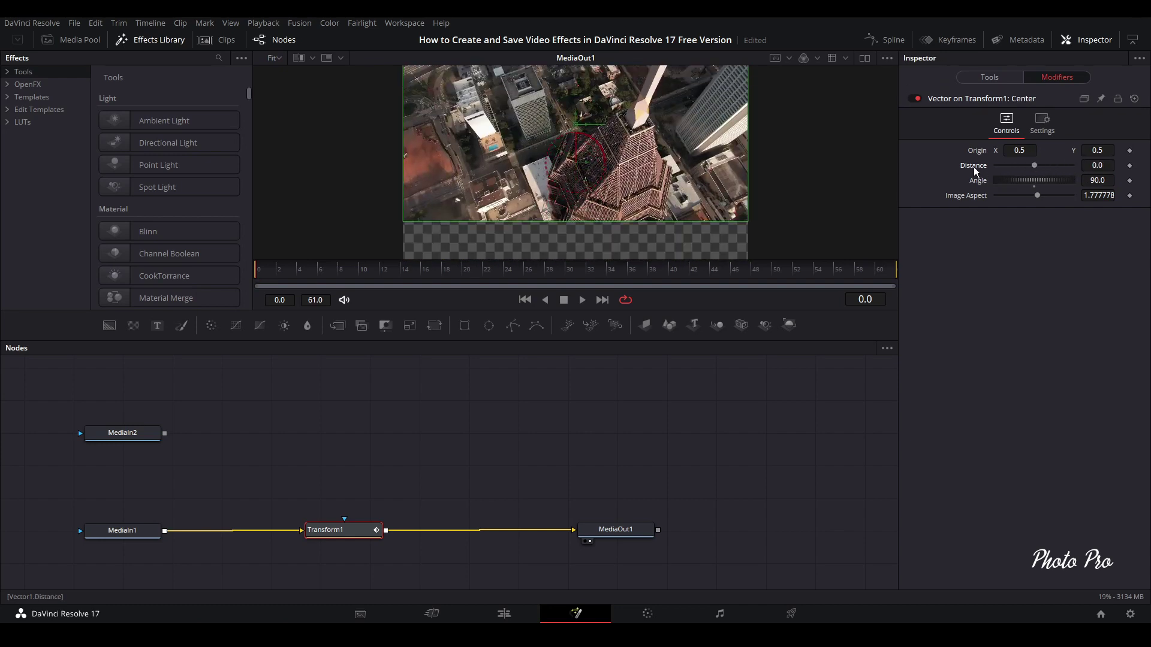
{"action": "left_click", "coordinate": [1038, 181]}
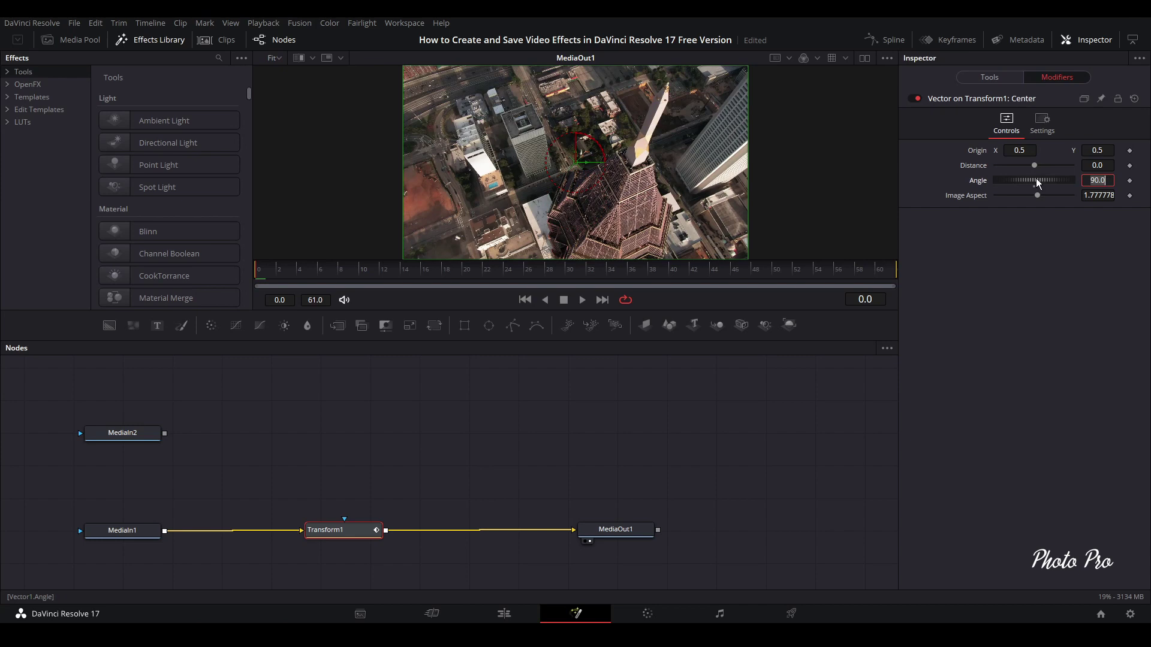
{"action": "double_click", "coordinate": [978, 181]}
Drive the Vector's Distance with an Anim Curves modifier set to the Transition source
{"action": "right_click", "coordinate": [978, 171]}
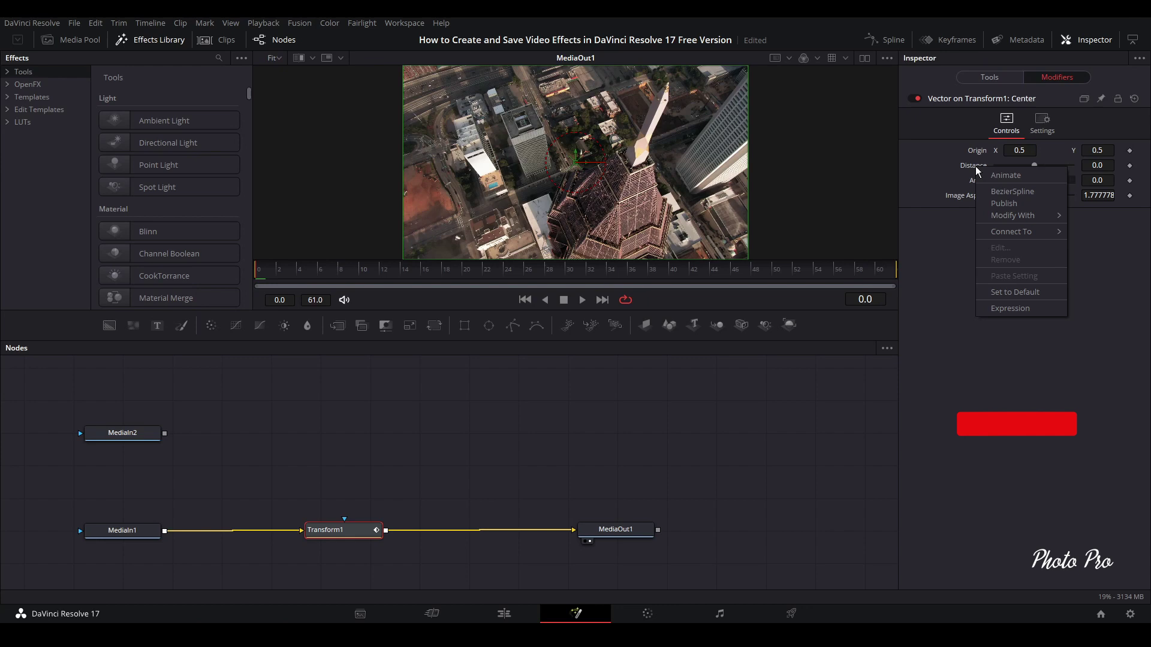
{"action": "mouse_move", "coordinate": [1013, 217]}
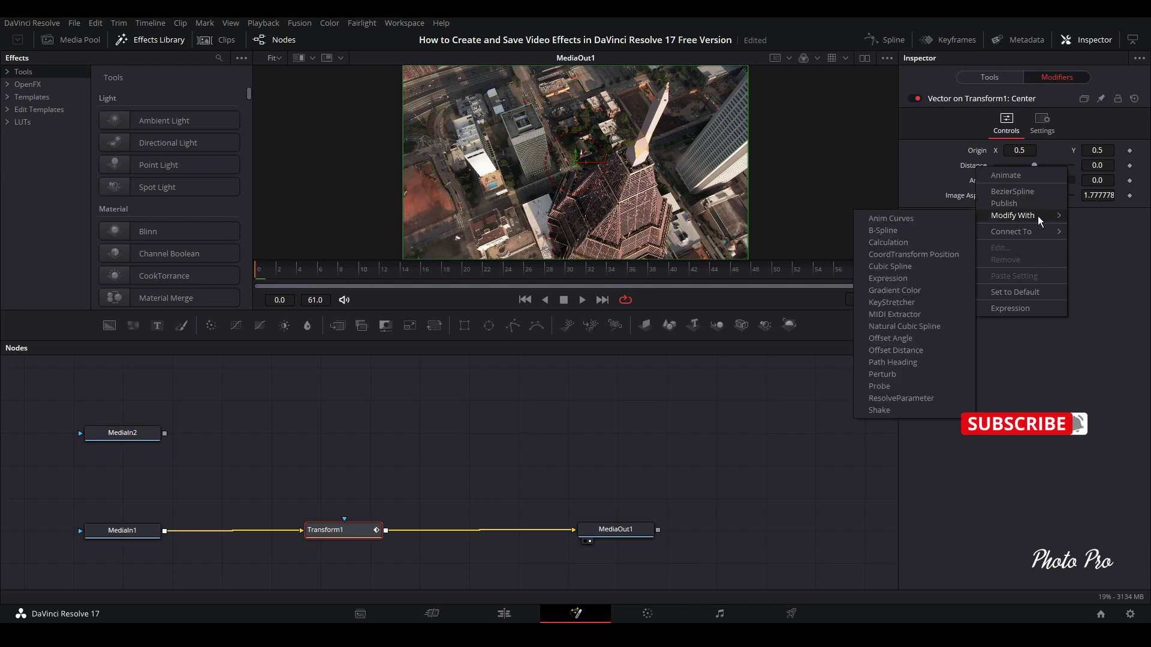
{"action": "left_click", "coordinate": [904, 221]}
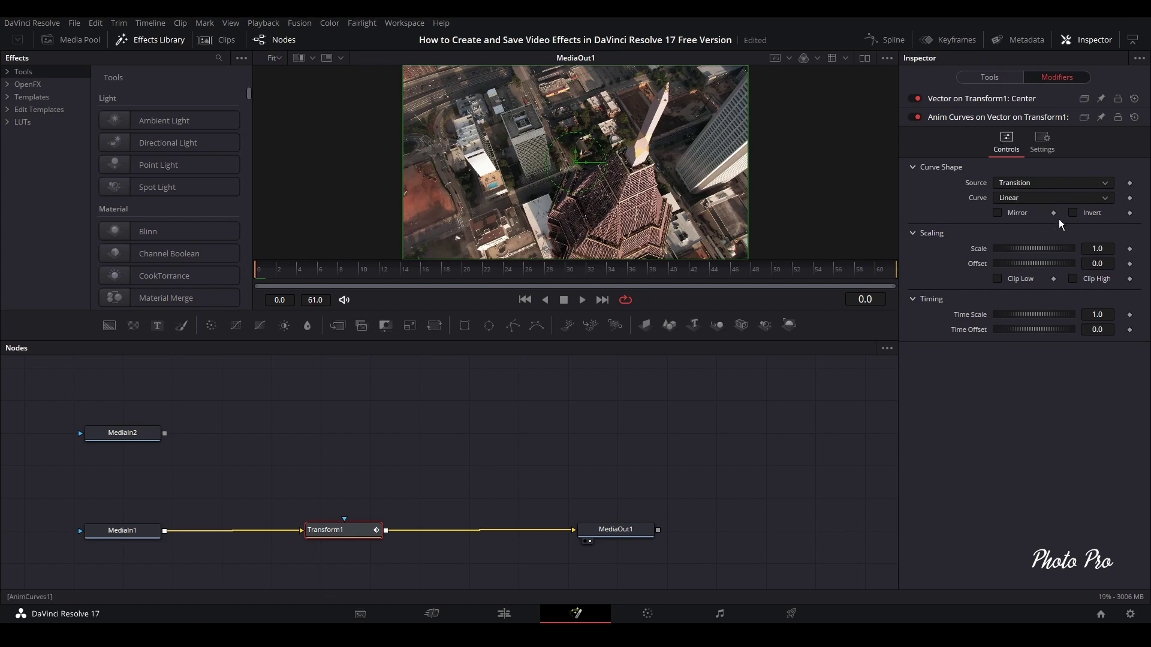
Preview the linear Distance animation in the Fusion viewer
{"action": "left_click", "coordinate": [1105, 199]}
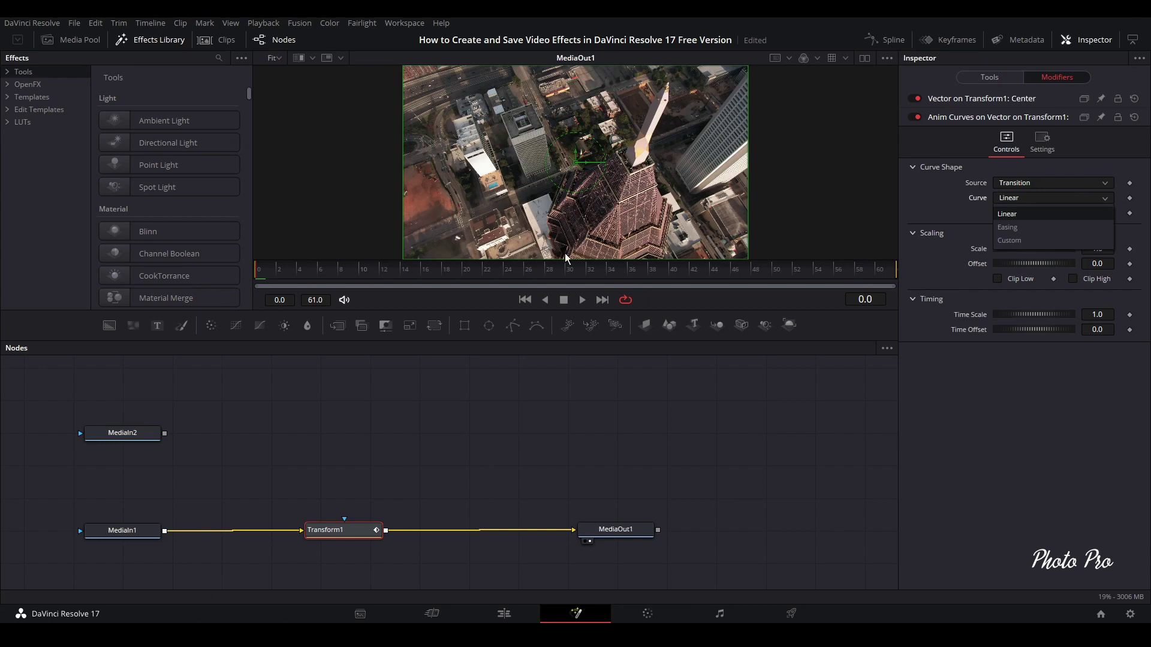
{"action": "left_click", "coordinate": [582, 299]}
{"action": "left_click", "coordinate": [582, 300]}
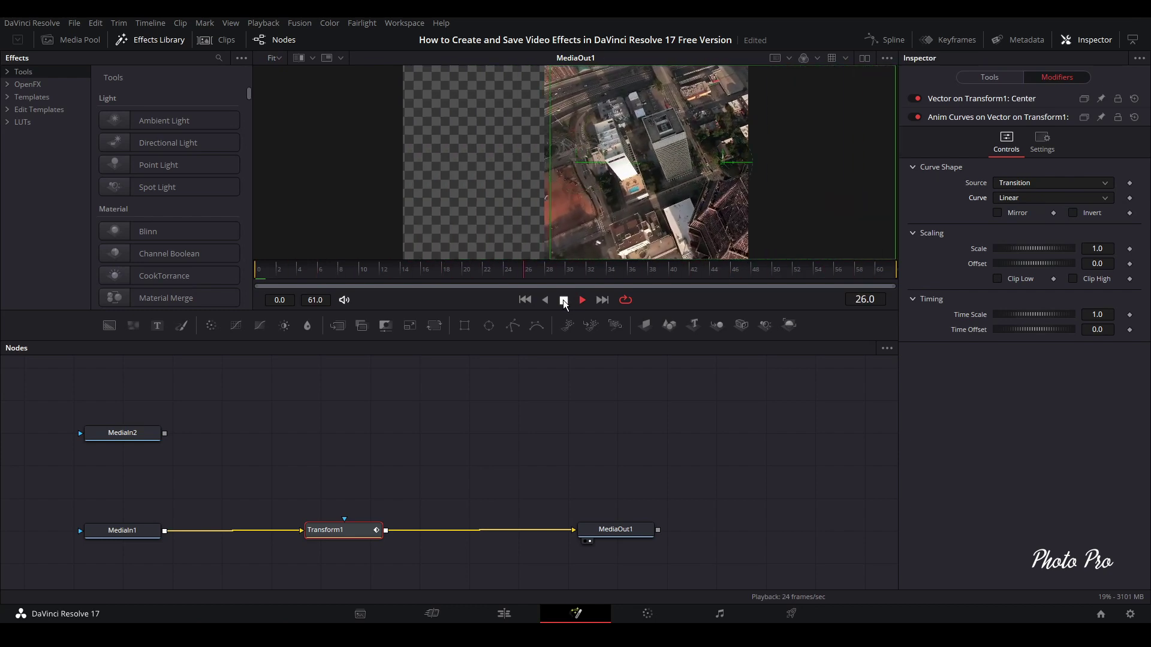
{"action": "left_click", "coordinate": [563, 301]}
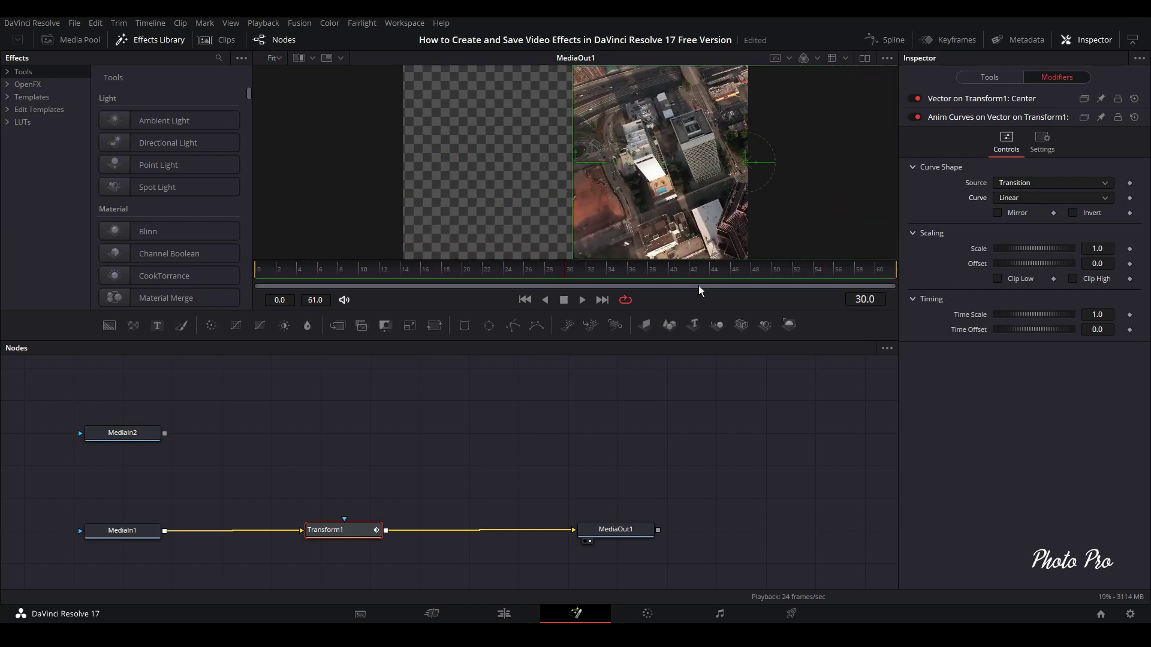
Switch the curve to Easing with Expo in and Expo out, then preview it
{"action": "left_click", "coordinate": [1107, 199]}
{"action": "left_click", "coordinate": [1042, 228]}
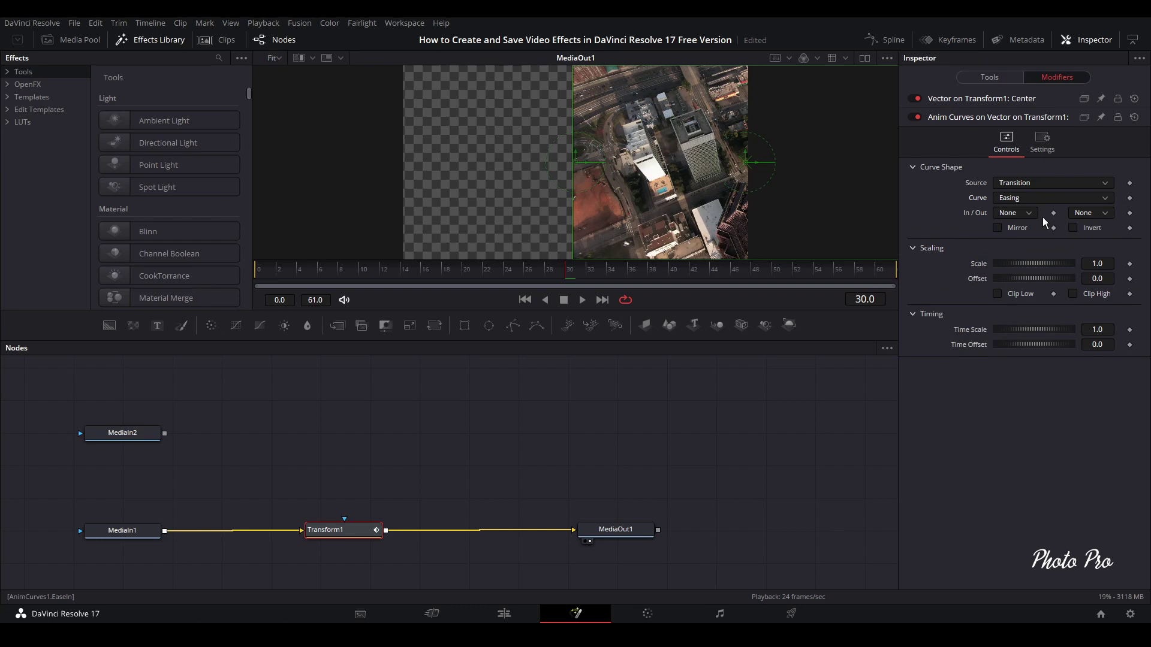
{"action": "left_click", "coordinate": [1032, 217]}
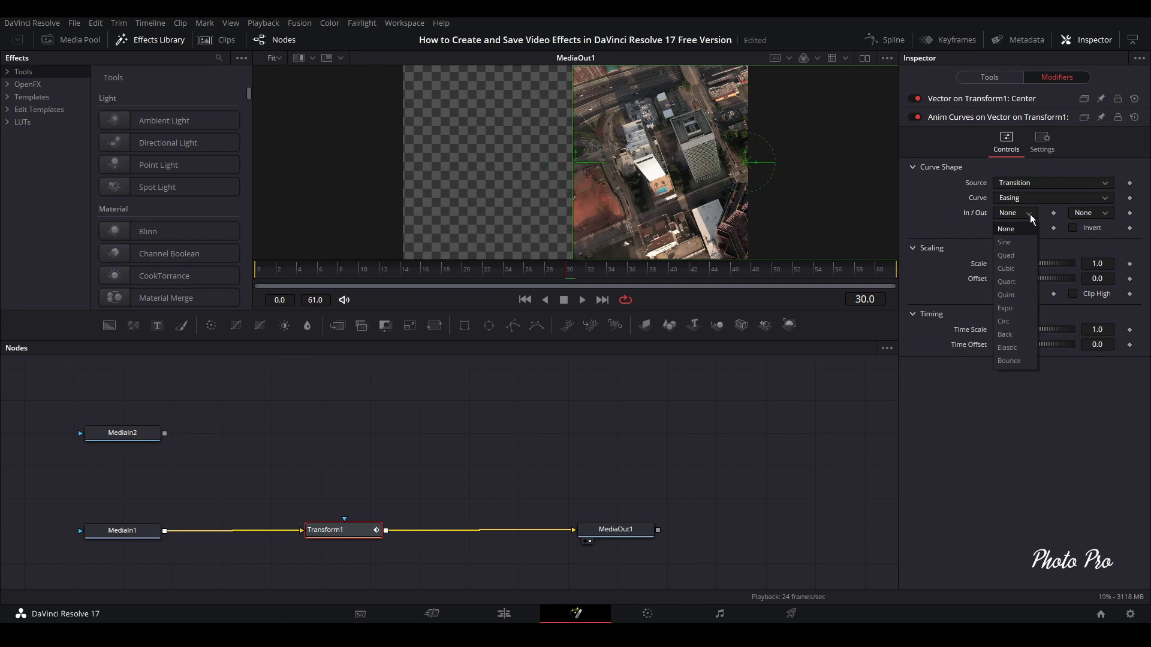
{"action": "left_click", "coordinate": [1006, 308]}
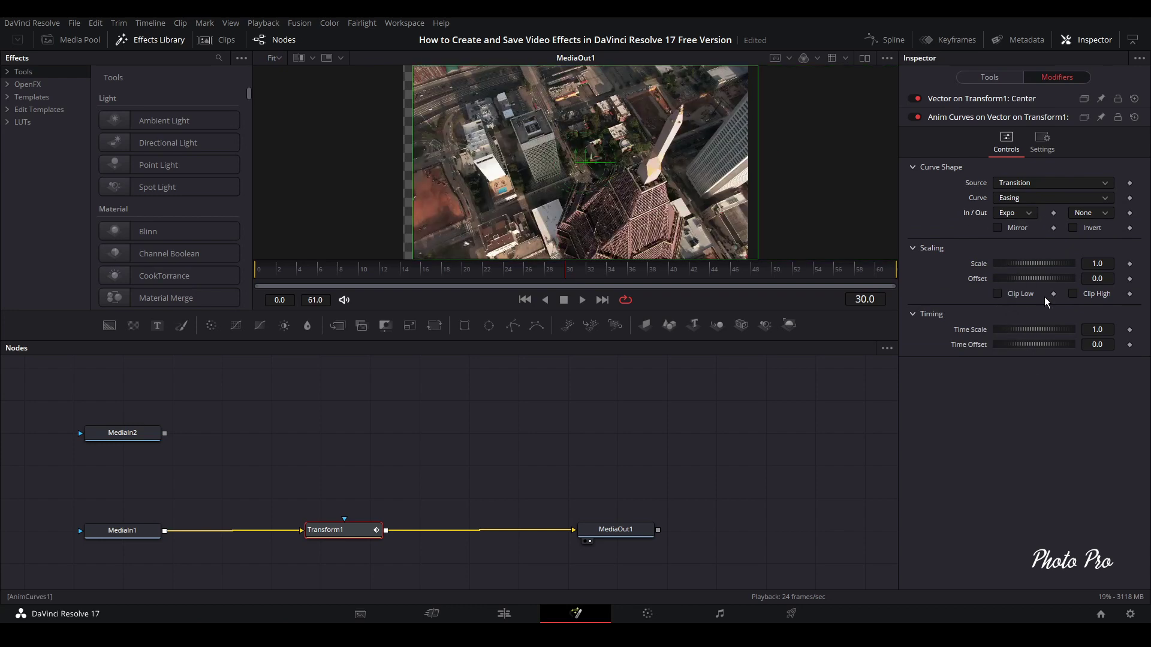
{"action": "left_click", "coordinate": [1108, 214]}
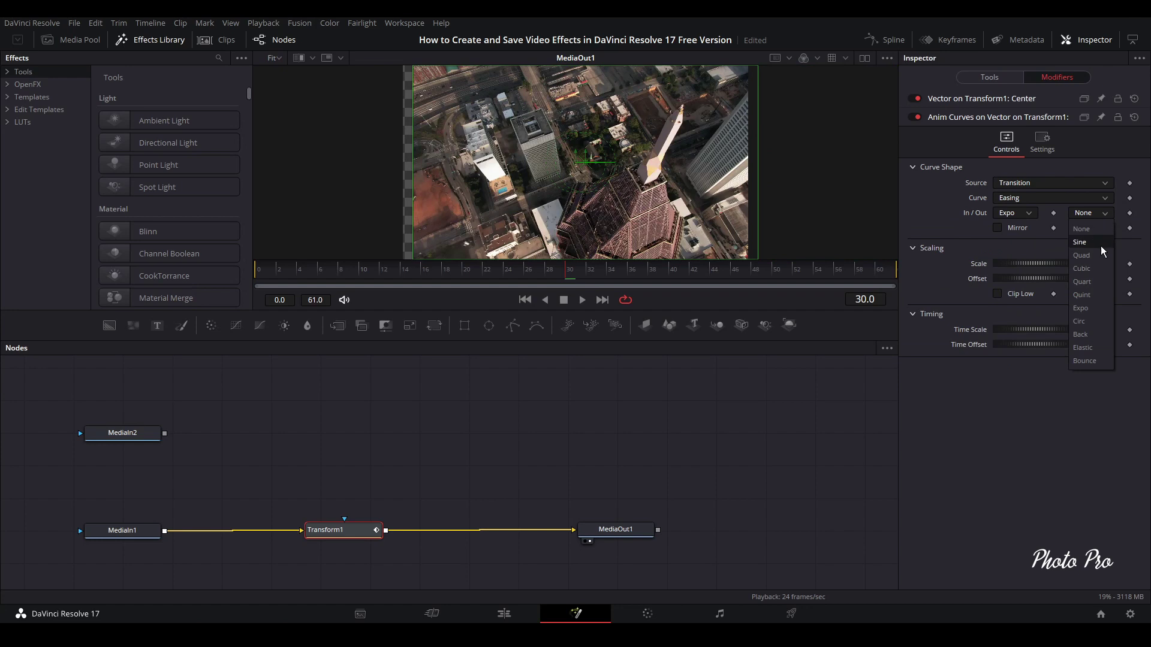
{"action": "left_click", "coordinate": [1091, 308]}
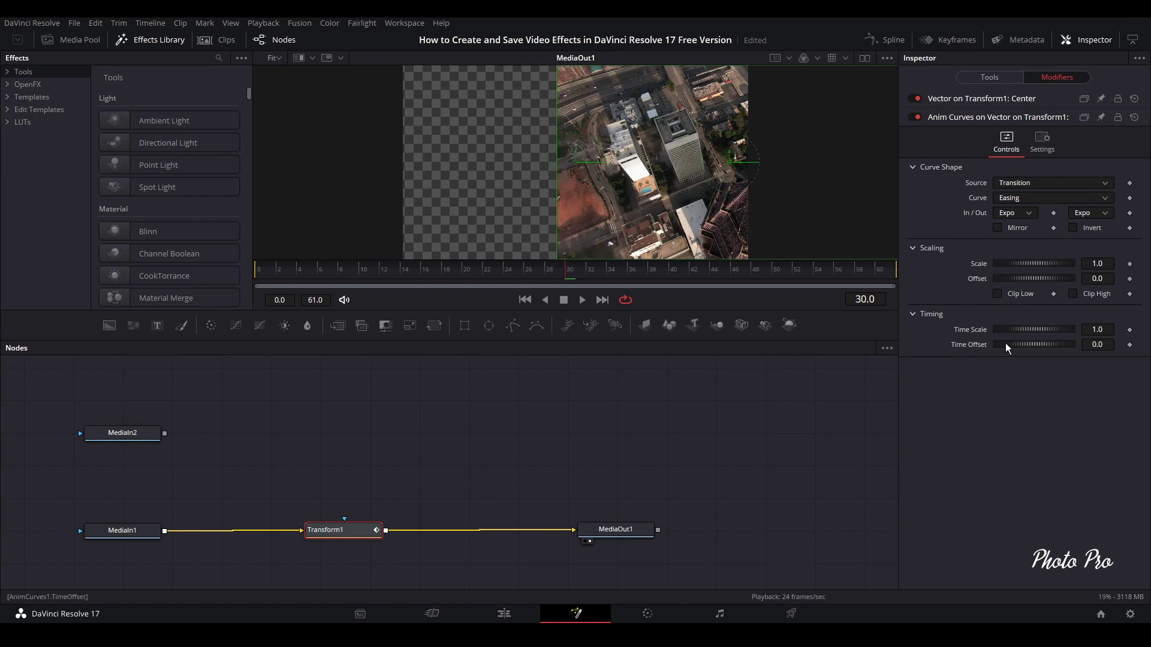
{"action": "left_click", "coordinate": [583, 300]}
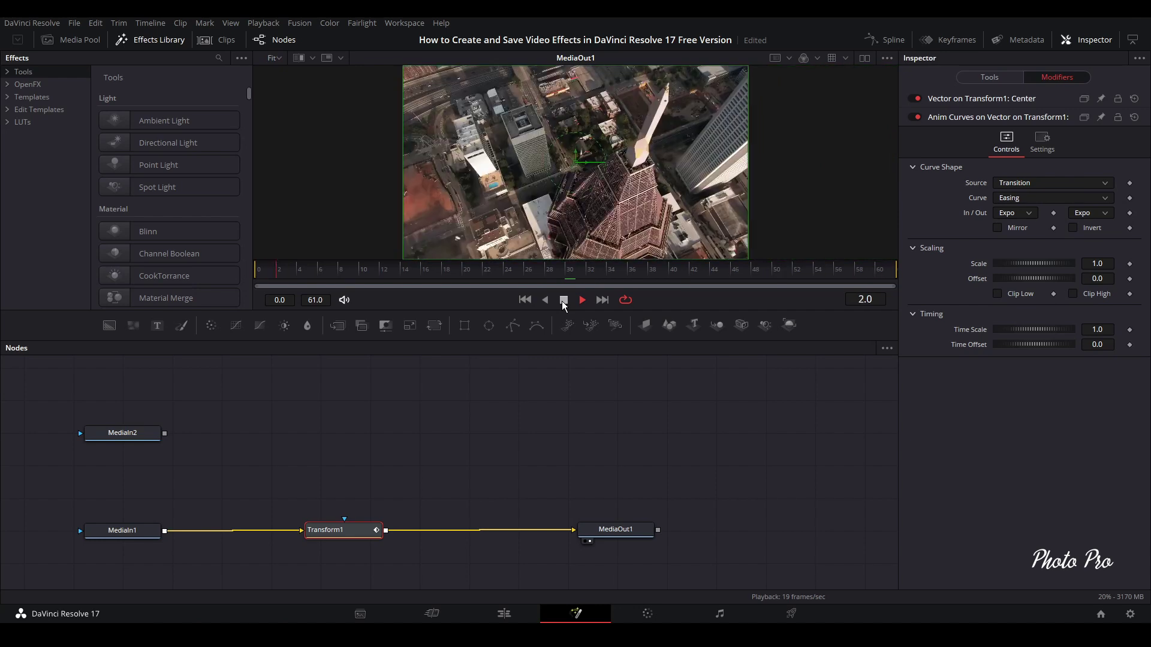
{"action": "left_click", "coordinate": [563, 300]}
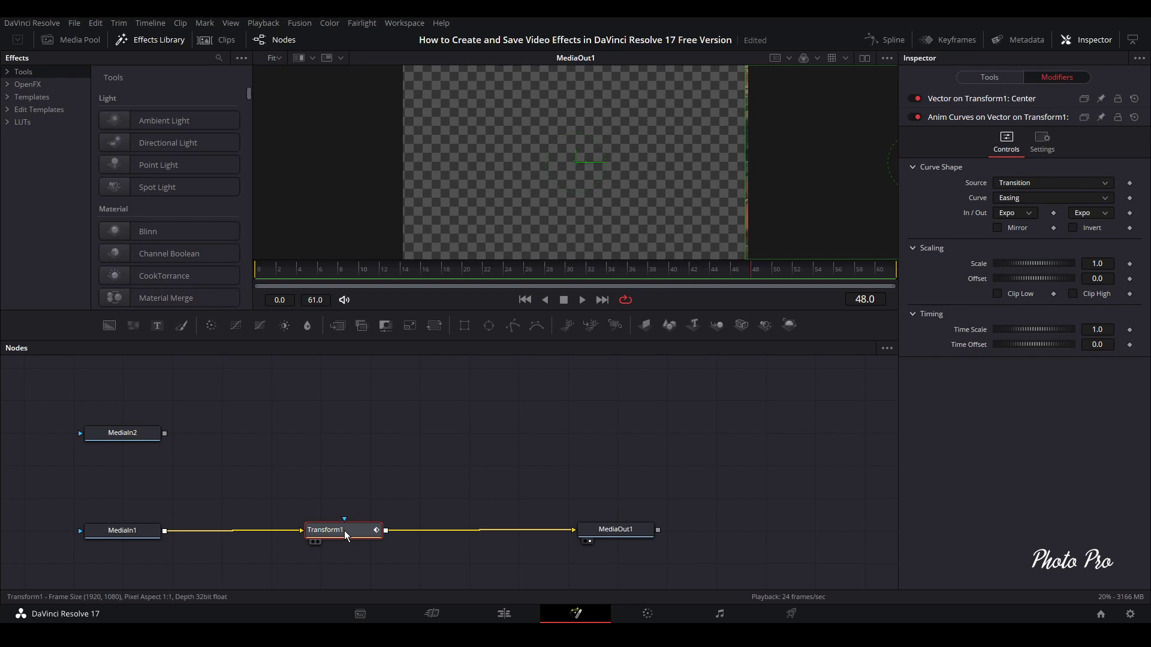
Paste a Transform1_1 copy fed by MediaIn2 and insert Merge1 between Transform1 and MediaOut1
{"action": "left_click", "coordinate": [354, 445]}
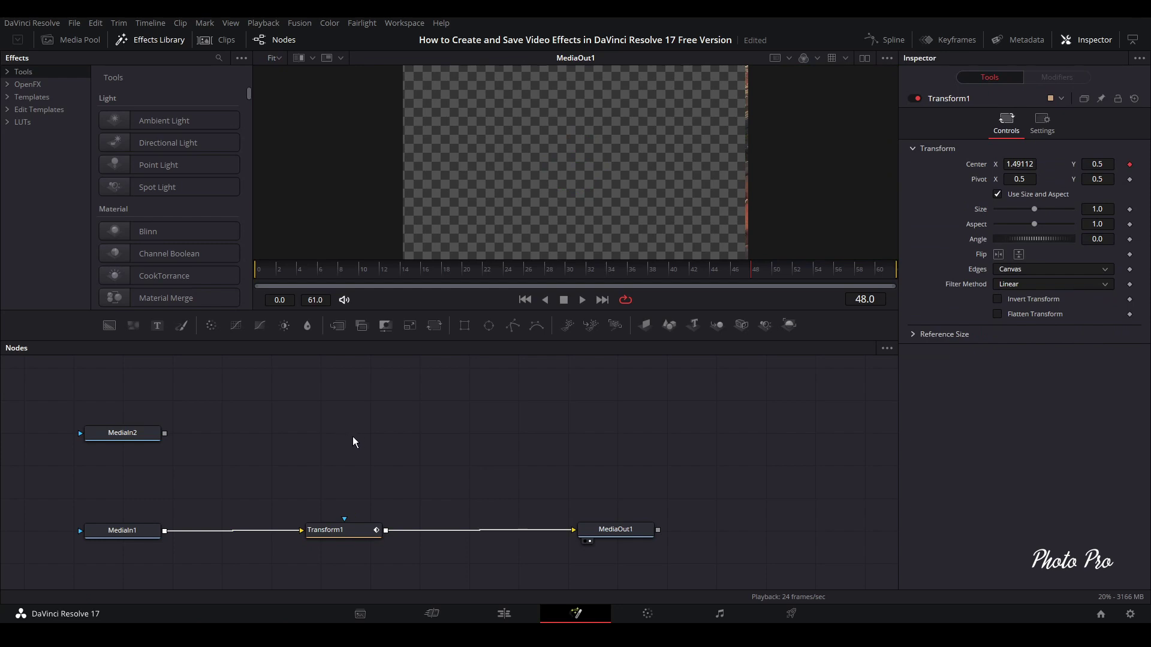
{"action": "key", "text": "ctrl+v"}
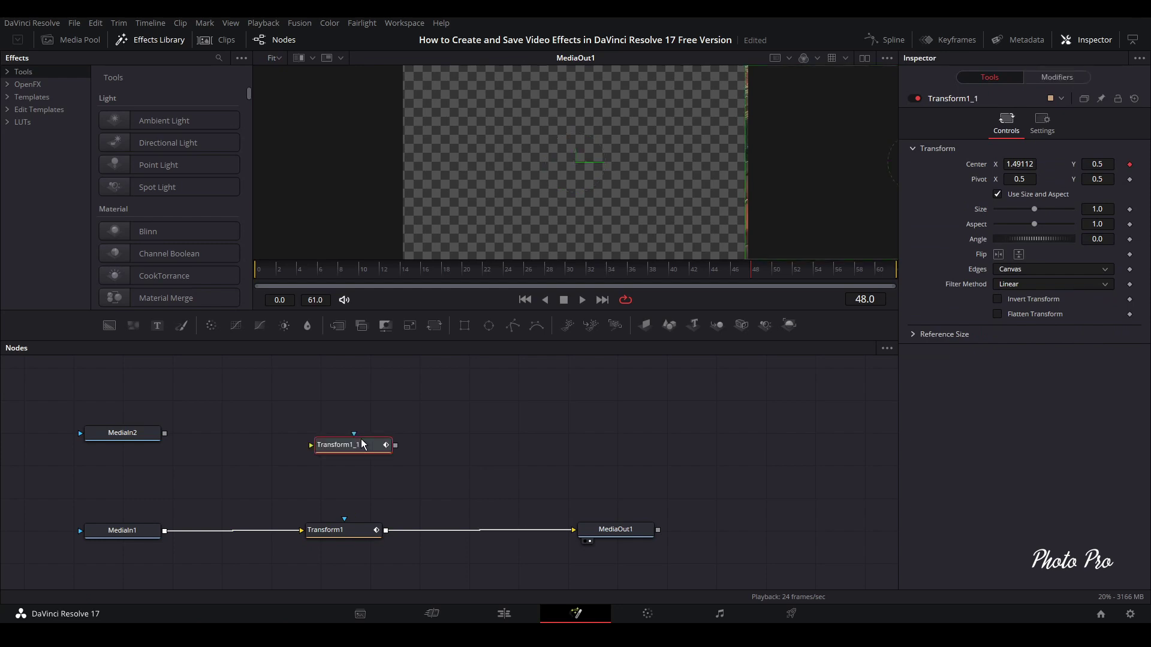
{"action": "left_click_drag", "start_coordinate": [359, 445], "coordinate": [344, 441]}
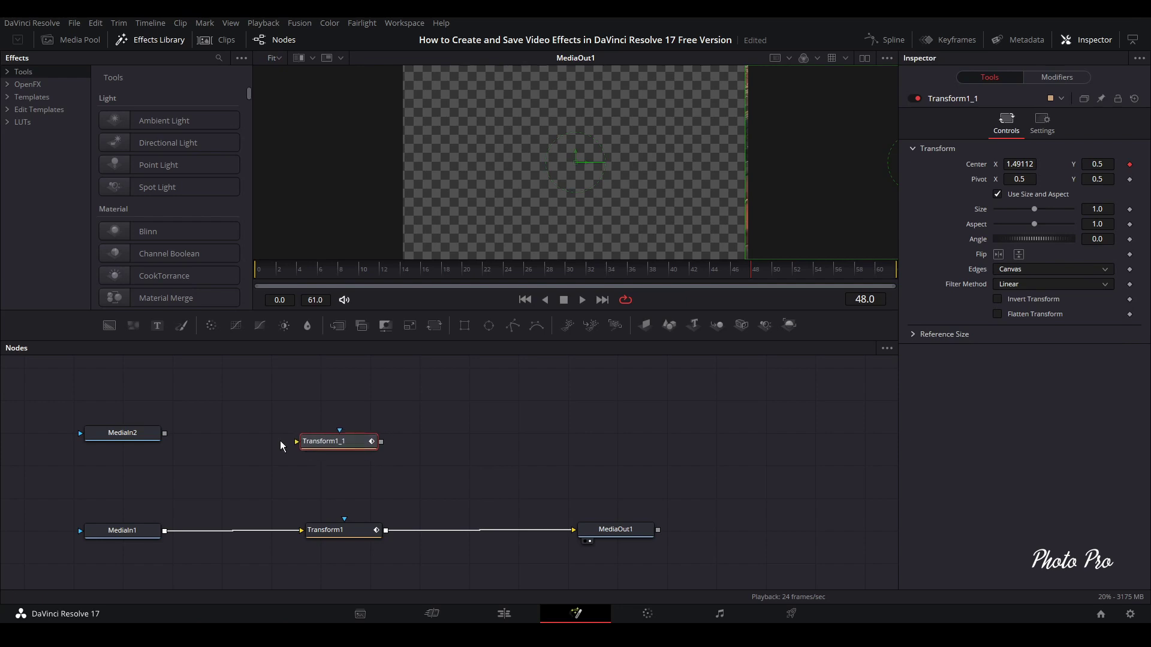
{"action": "left_click_drag", "start_coordinate": [164, 433], "coordinate": [318, 446]}
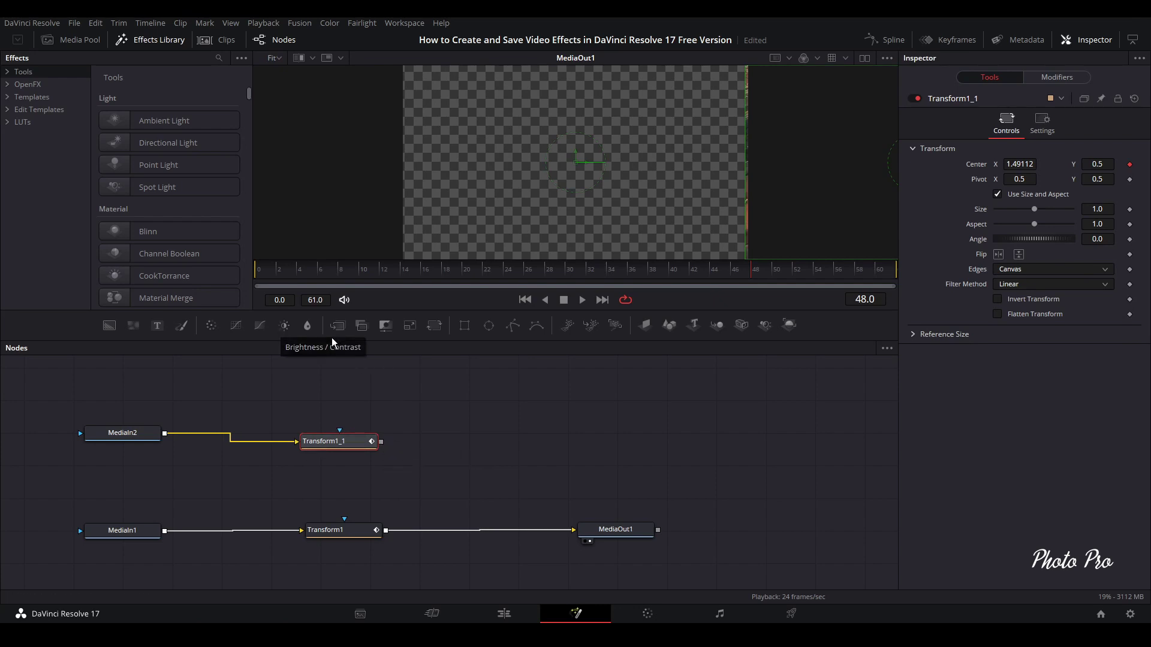
{"action": "left_click_drag", "start_coordinate": [339, 325], "coordinate": [482, 523]}
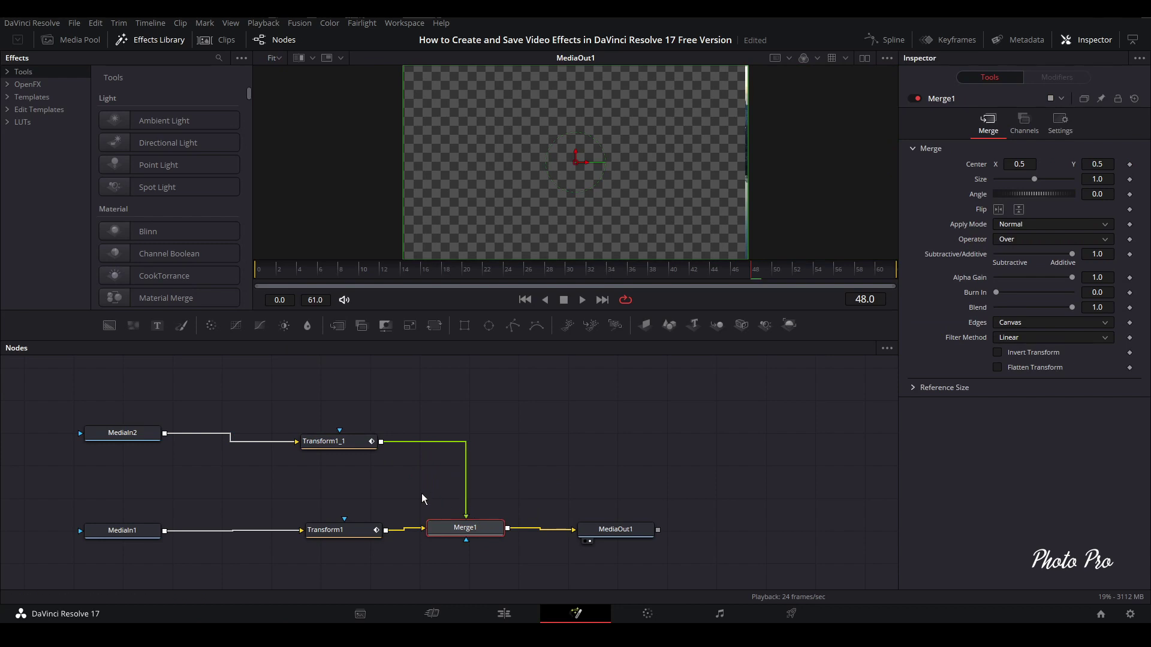
Preview the composite and swap Merge1's foreground and background inputs
{"action": "key", "text": "space"}
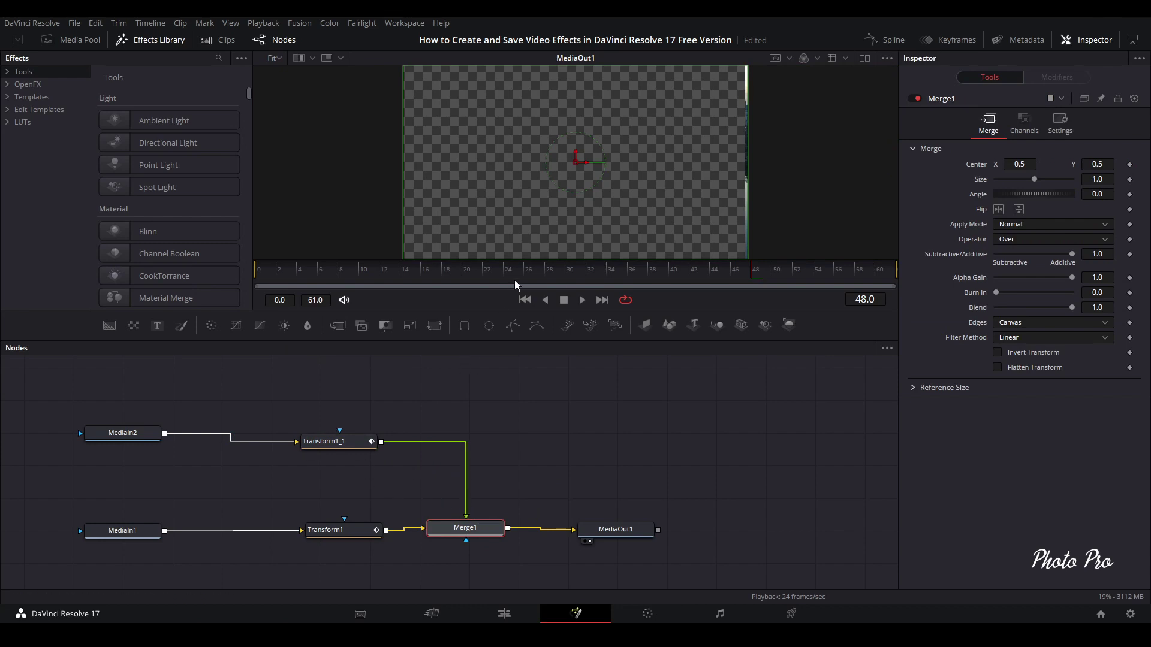
{"action": "right_click", "coordinate": [452, 529]}
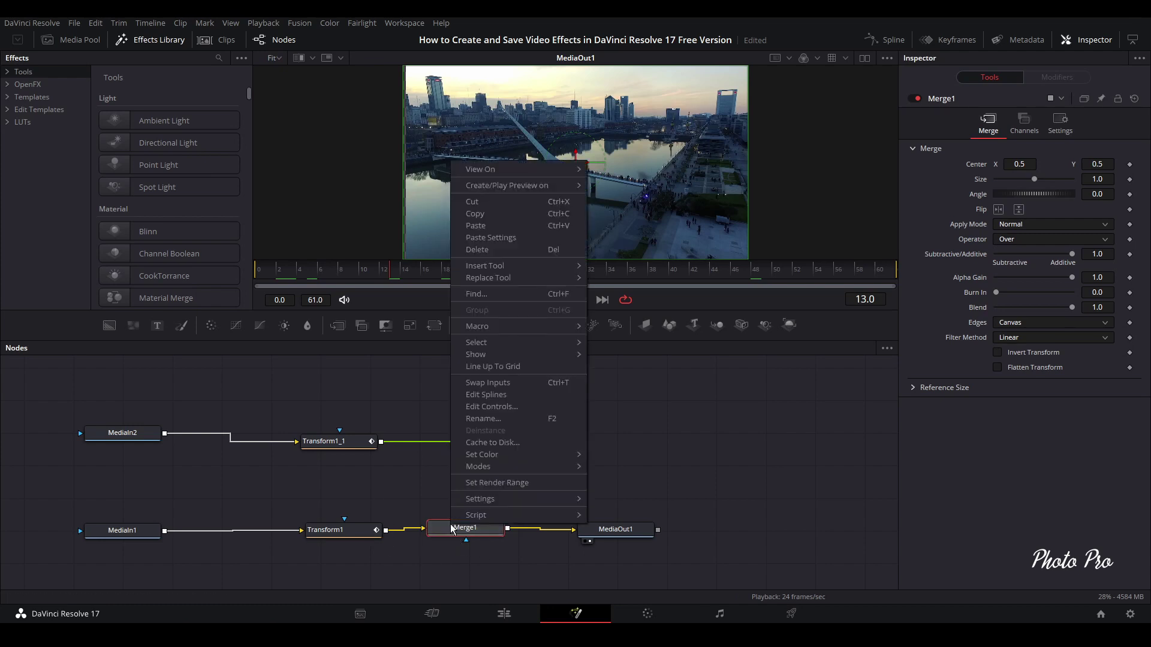
{"action": "left_click", "coordinate": [488, 384]}
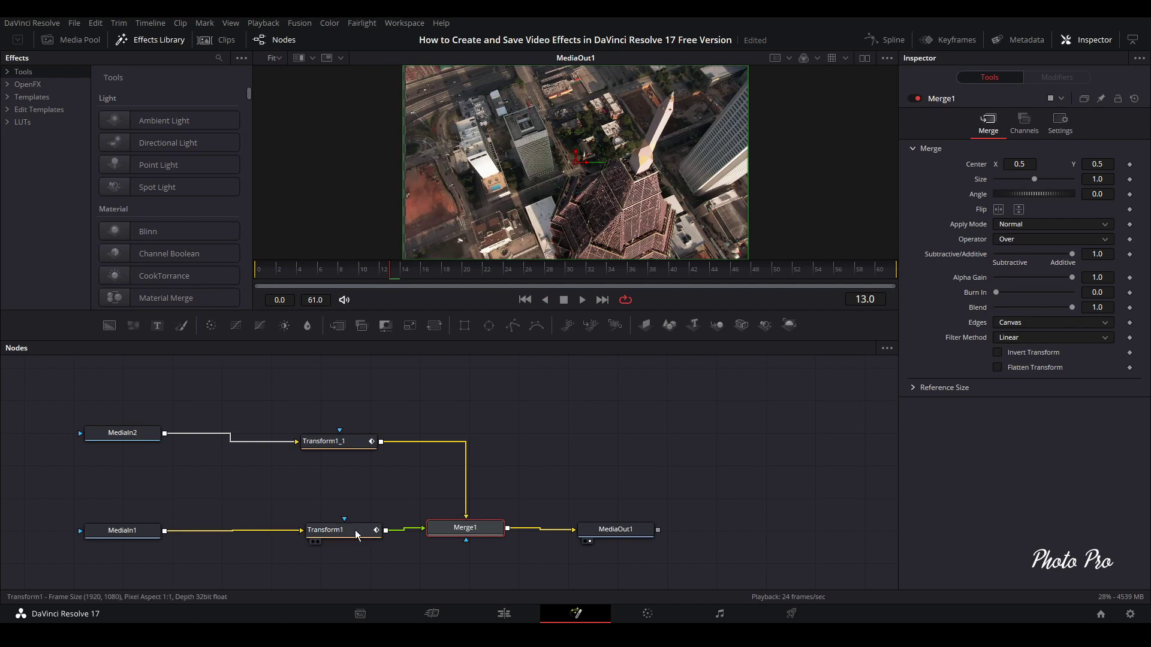
Nudge Transform1, Merge1 and MediaOut1 into a tidy layout and select Transform1_1
{"action": "left_click_drag", "start_coordinate": [355, 530], "coordinate": [350, 530]}
{"action": "left_click_drag", "start_coordinate": [462, 533], "coordinate": [471, 537]}
{"action": "left_click_drag", "start_coordinate": [596, 545], "coordinate": [609, 549]}
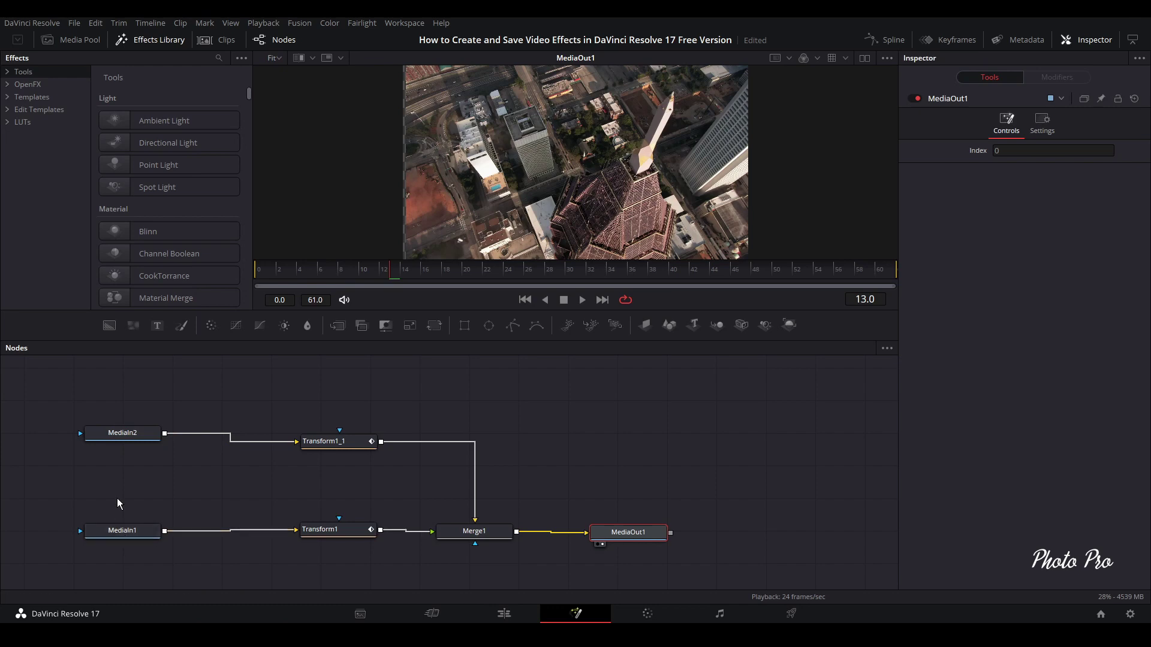
{"action": "left_click", "coordinate": [344, 443]}
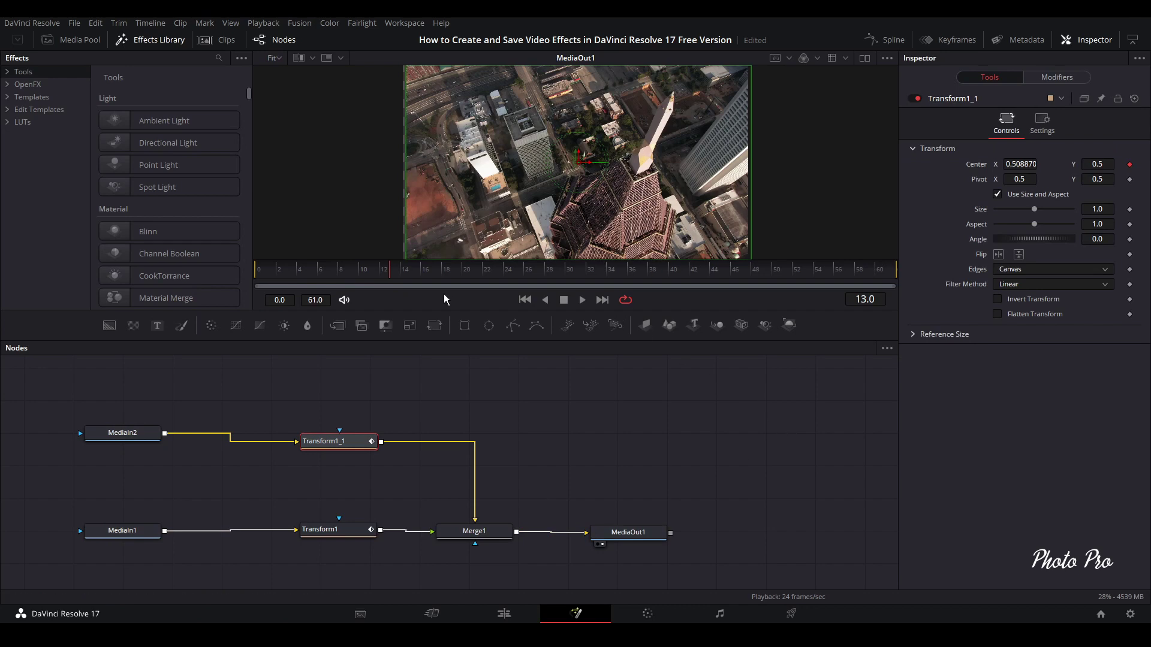
Preview the slide, then set Transform1_1's Center vector Origin X to -0.5
{"action": "left_click", "coordinate": [581, 301]}
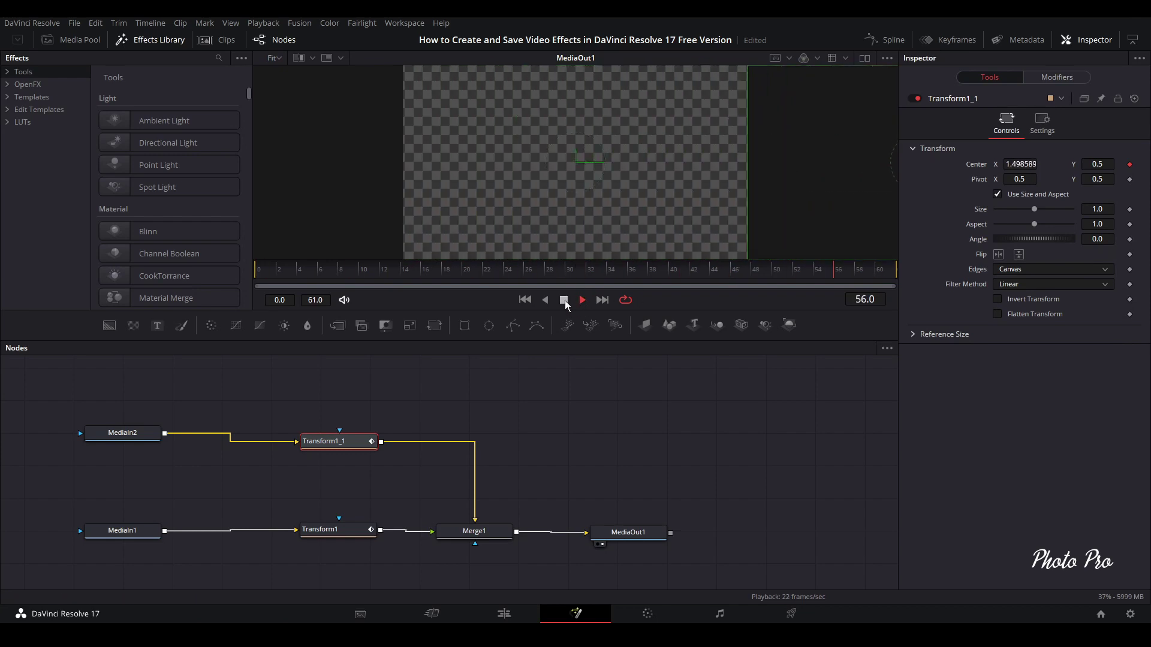
{"action": "left_click", "coordinate": [582, 303]}
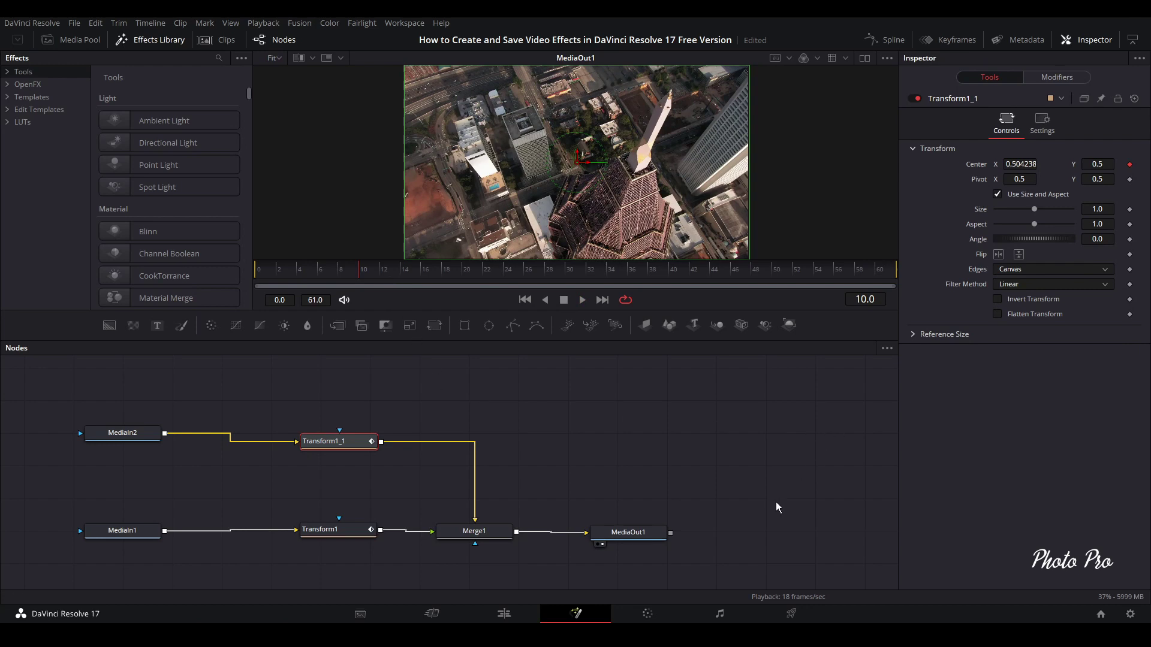
{"action": "left_click", "coordinate": [1056, 76]}
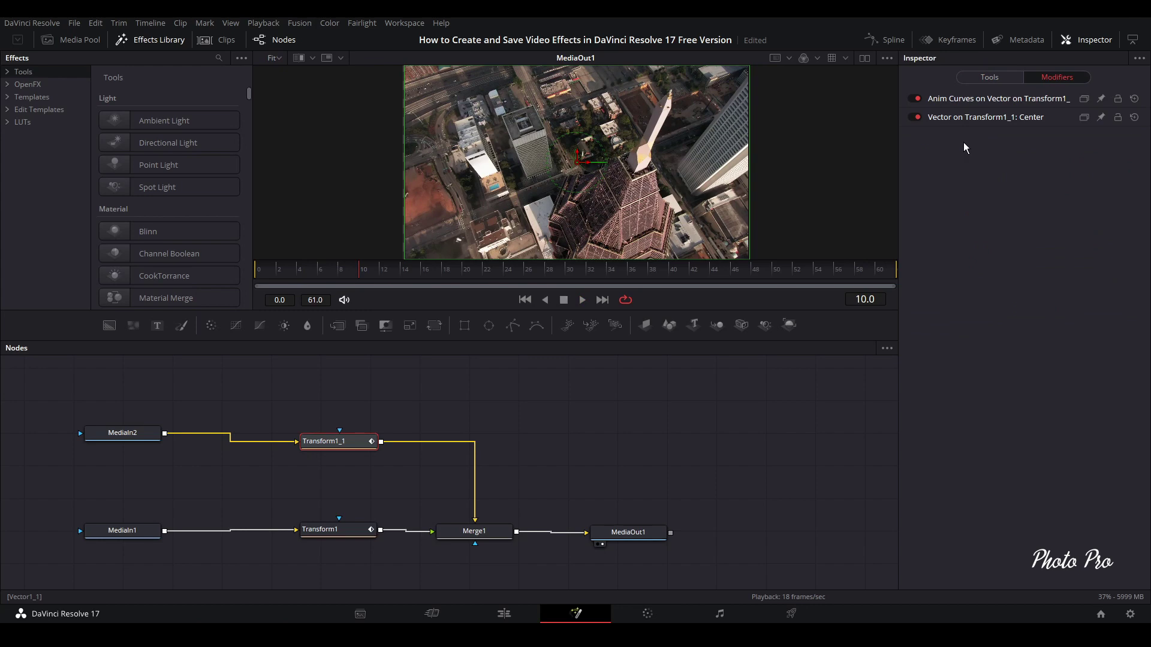
{"action": "left_click", "coordinate": [984, 119]}
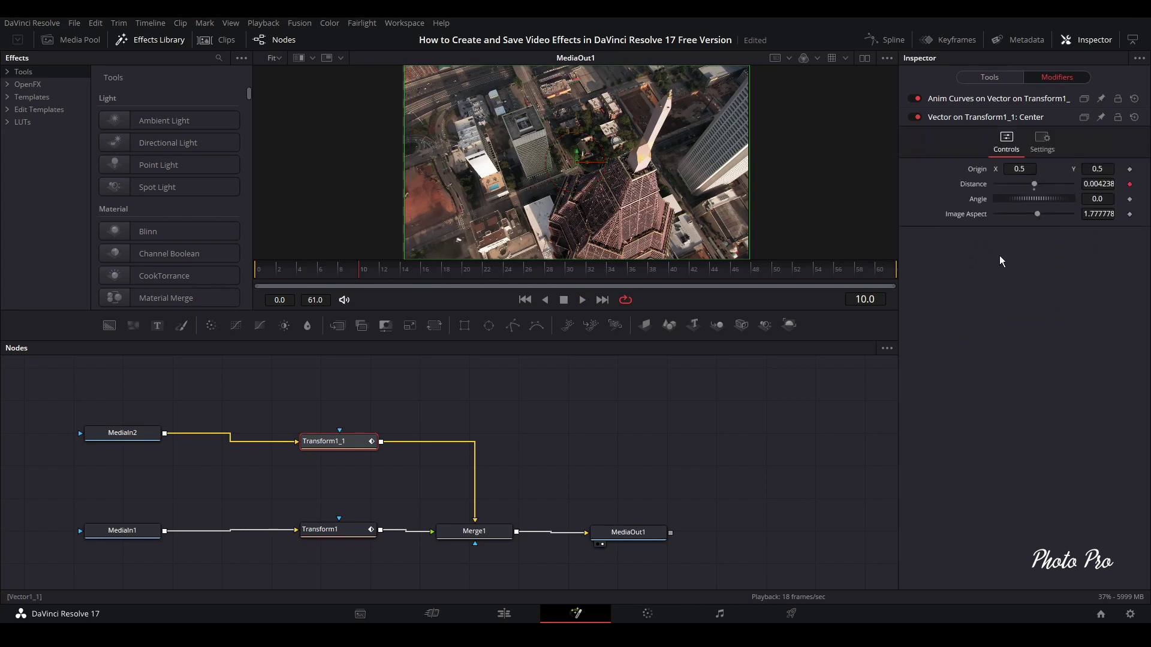
{"action": "left_click", "coordinate": [1026, 173]}
{"action": "type", "text": "-"}
{"action": "key", "text": "Return"}
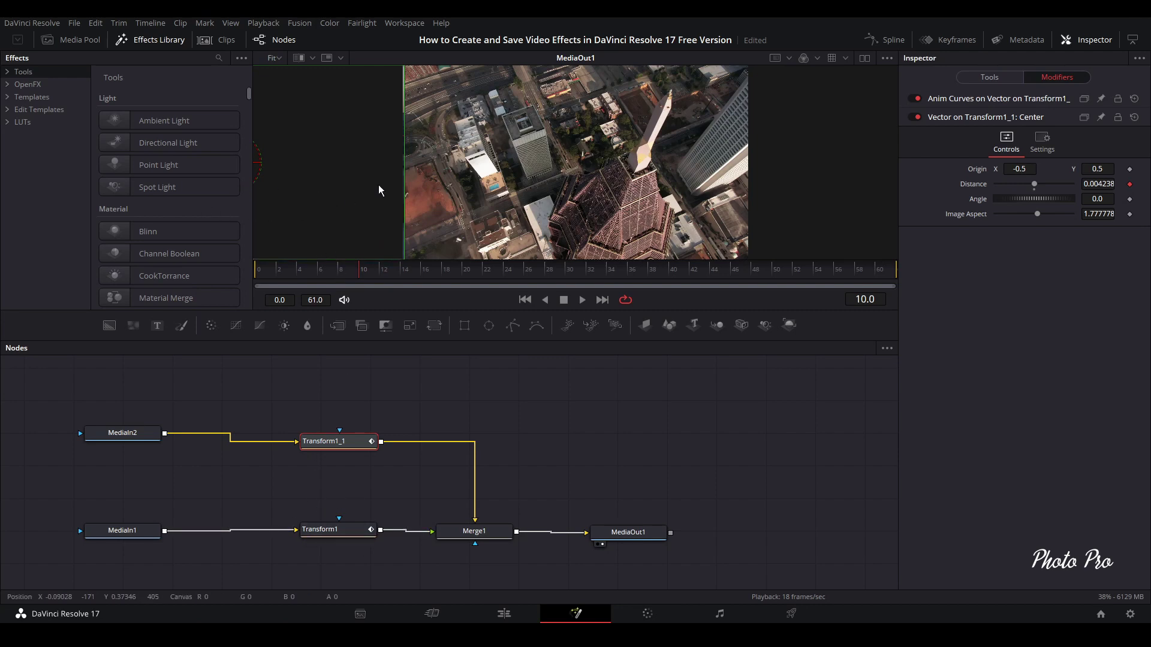
Preview the transition, then expand the Anim Curves modifier settings on Transform1_1's Vector
{"action": "left_click", "coordinate": [581, 300]}
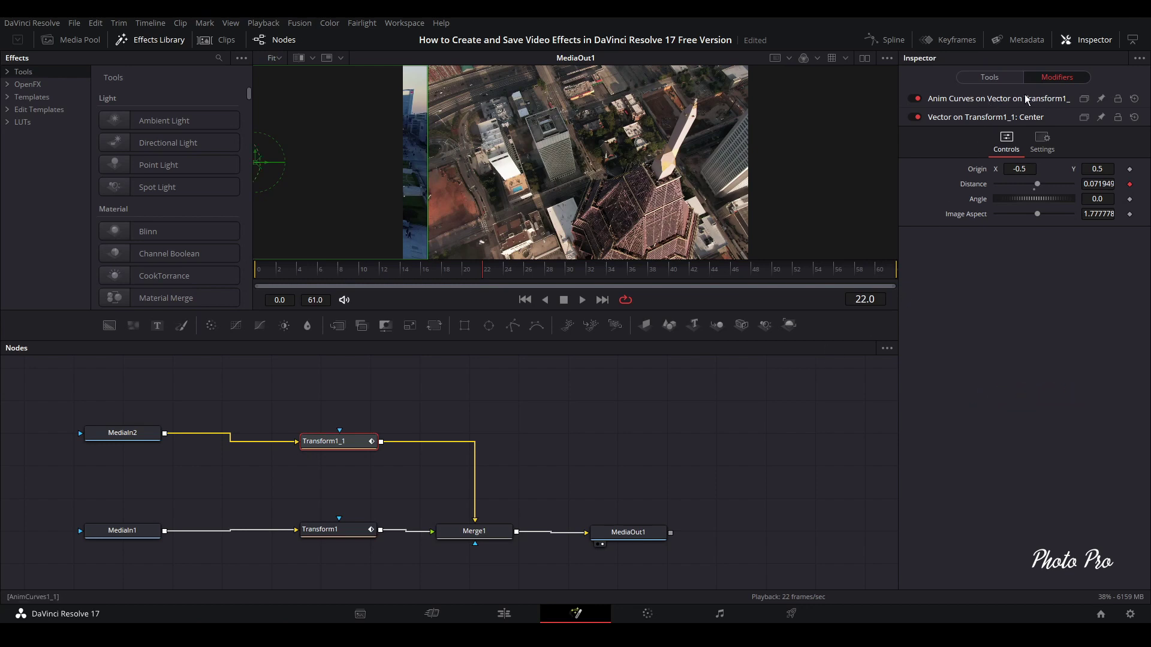
{"action": "left_click", "coordinate": [980, 100]}
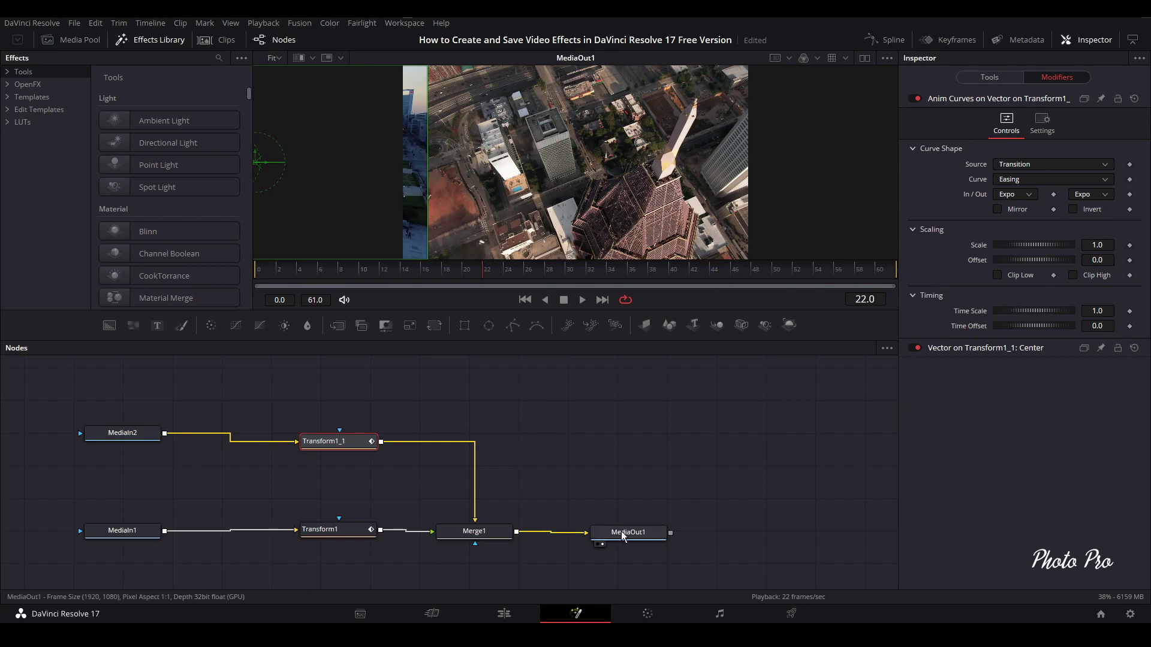
Move MediaOut1 right and insert Resolve FX Directional Blur between Merge1 and MediaOut1
{"action": "left_click_drag", "start_coordinate": [621, 531], "coordinate": [828, 531]}
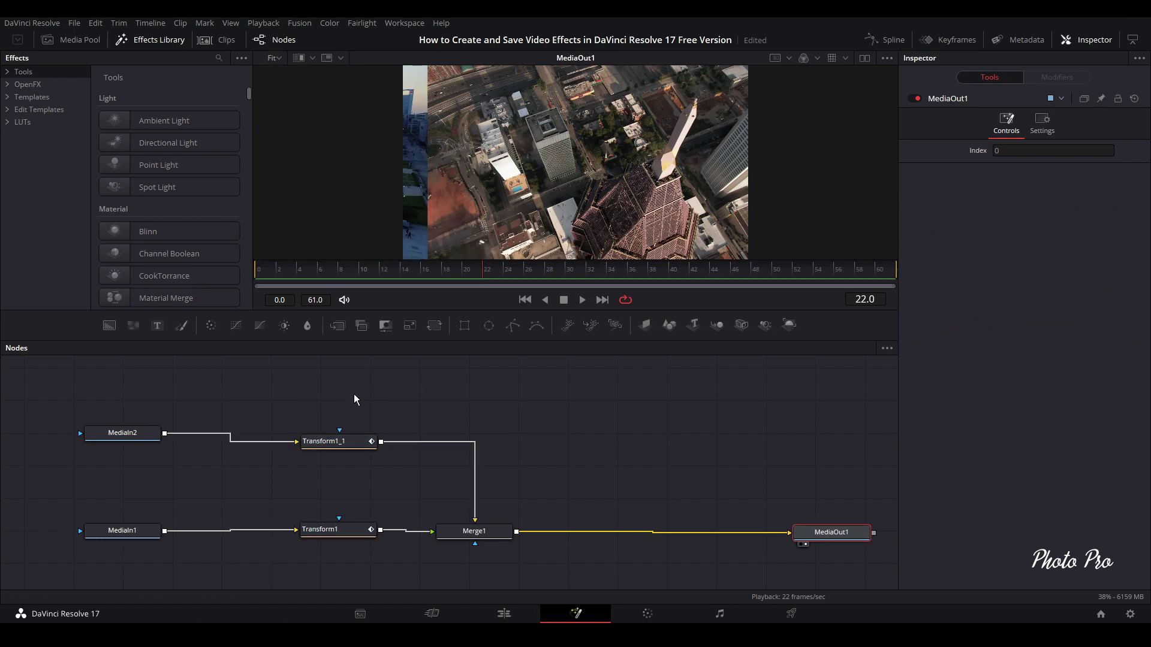
{"action": "left_click", "coordinate": [545, 408]}
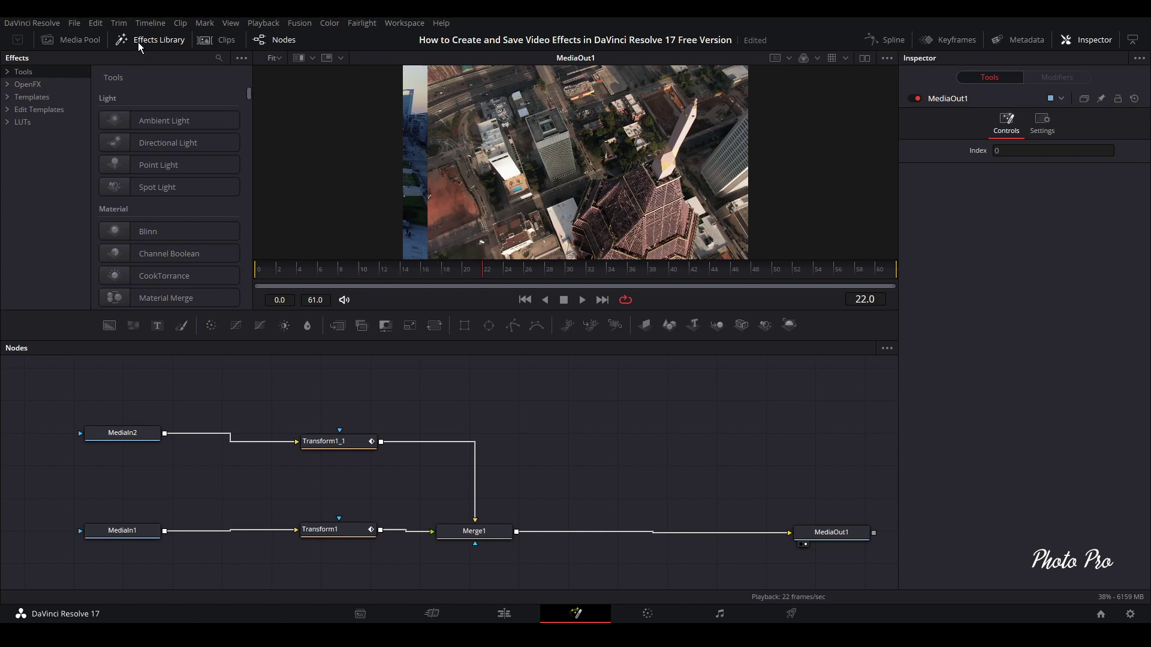
{"action": "left_click", "coordinate": [8, 85]}
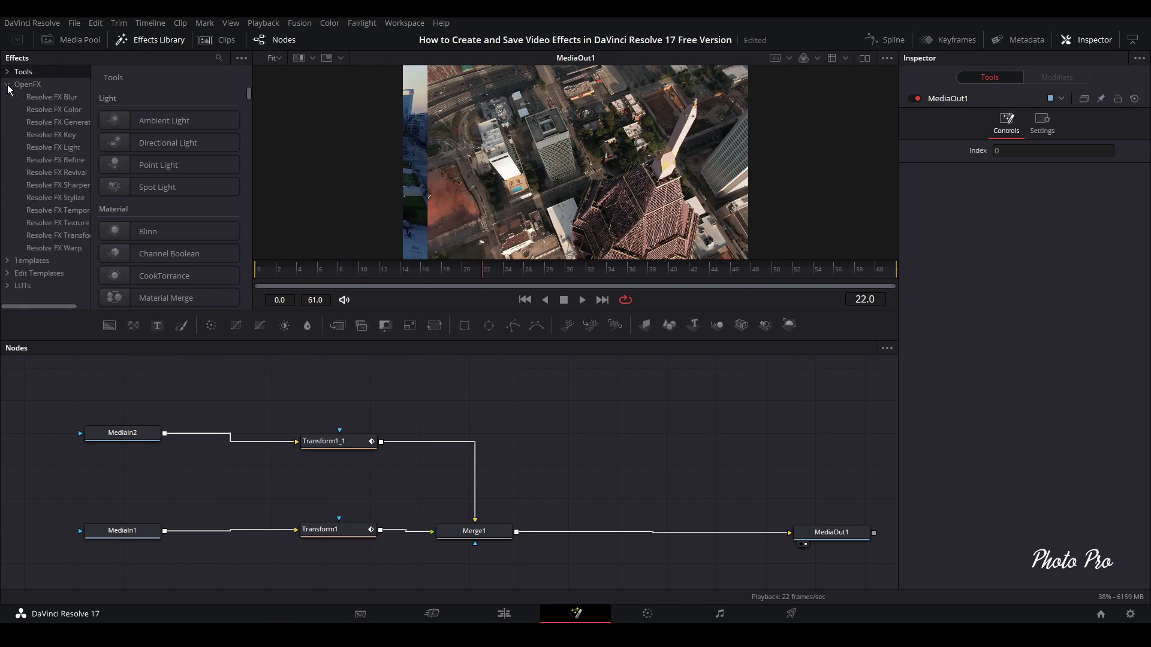
{"action": "left_click", "coordinate": [56, 97]}
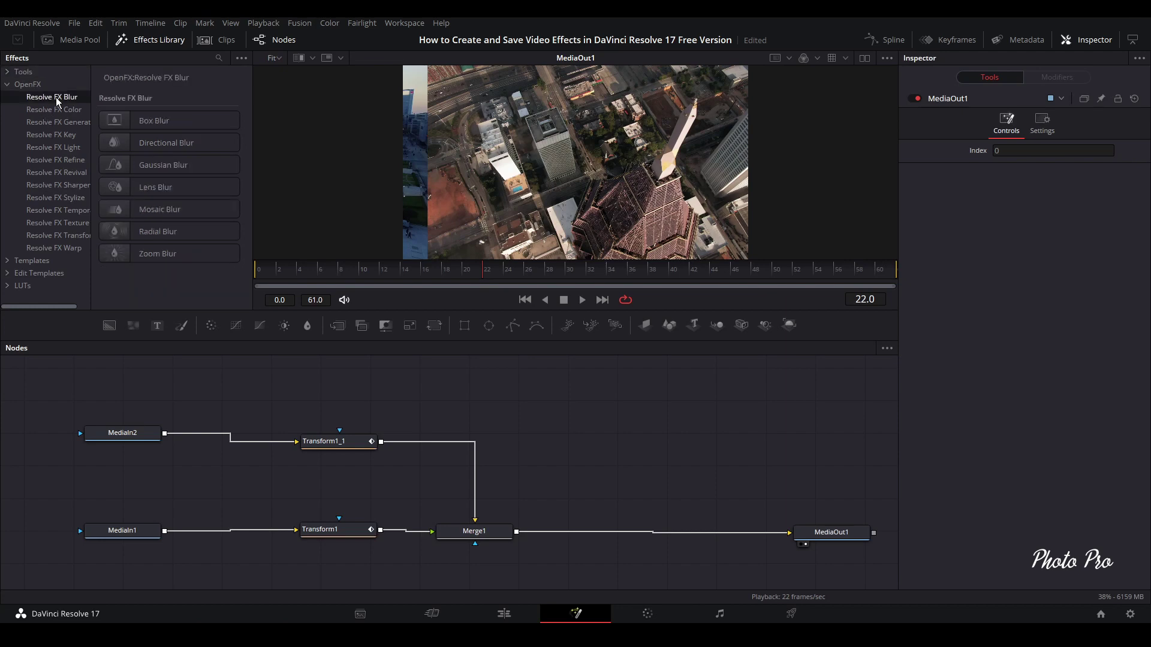
{"action": "left_click_drag", "start_coordinate": [151, 140], "coordinate": [625, 530]}
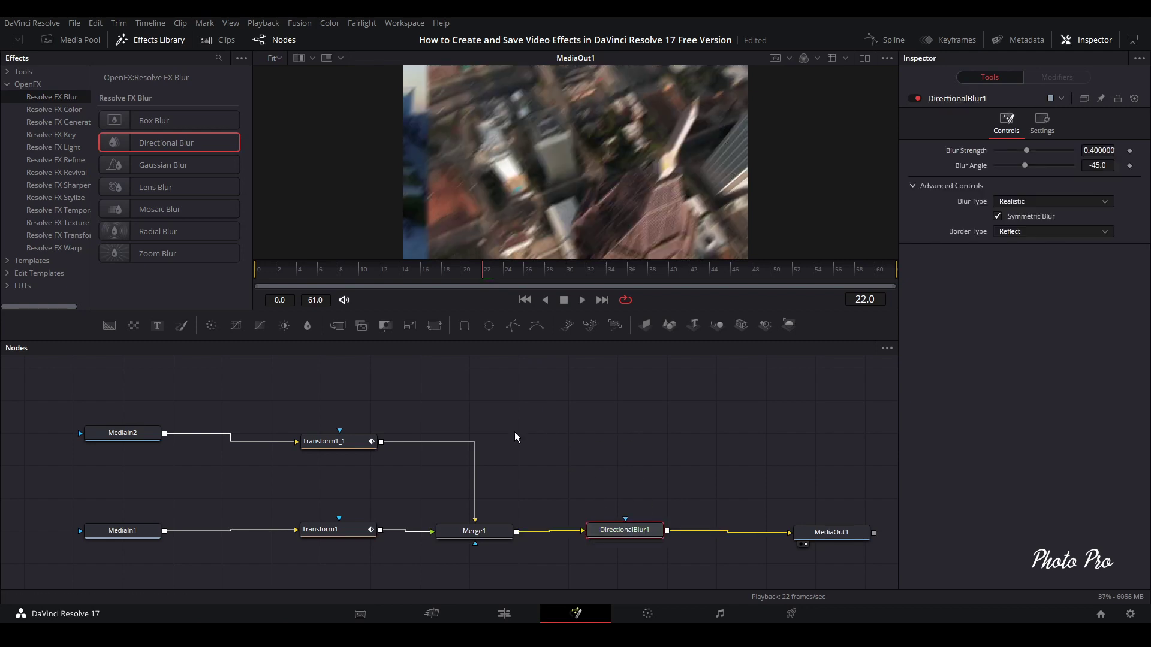
{"action": "left_click_drag", "start_coordinate": [620, 531], "coordinate": [620, 532]}
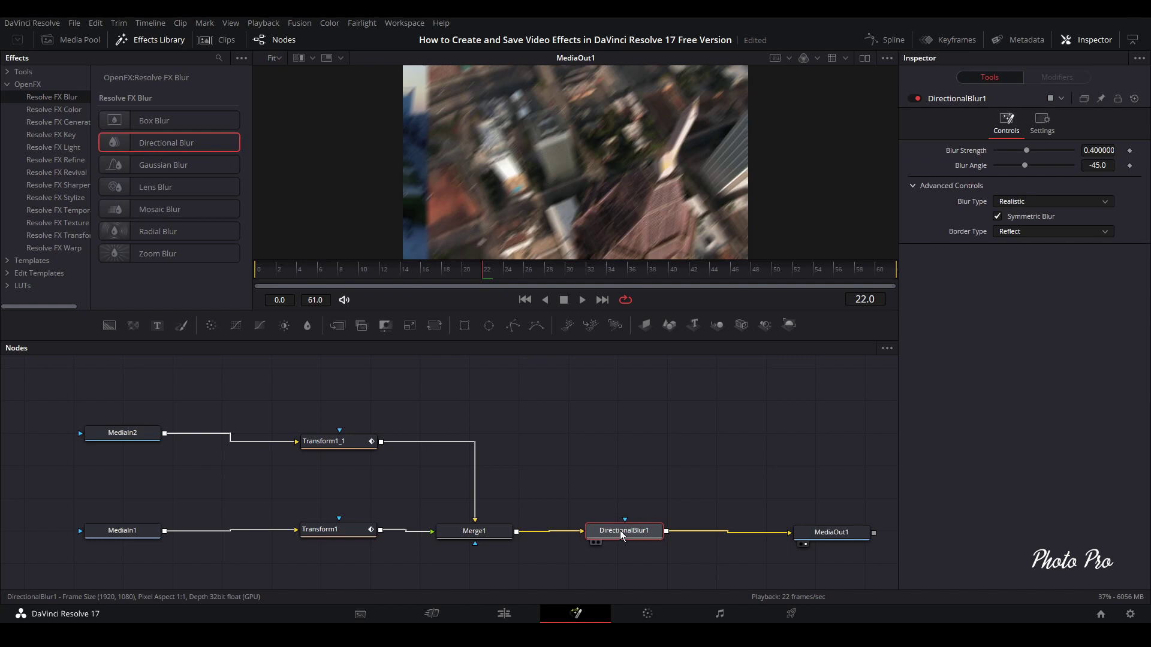
Play and stop the blurred transition preview twice
{"action": "left_click", "coordinate": [576, 300]}
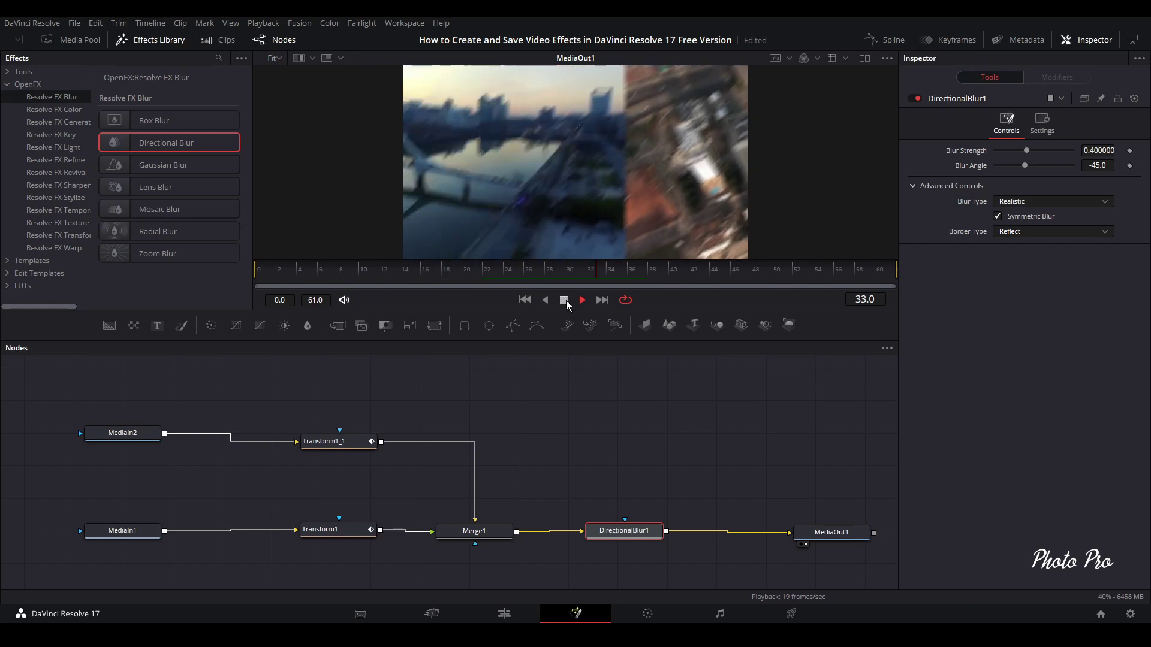
{"action": "left_click", "coordinate": [564, 300]}
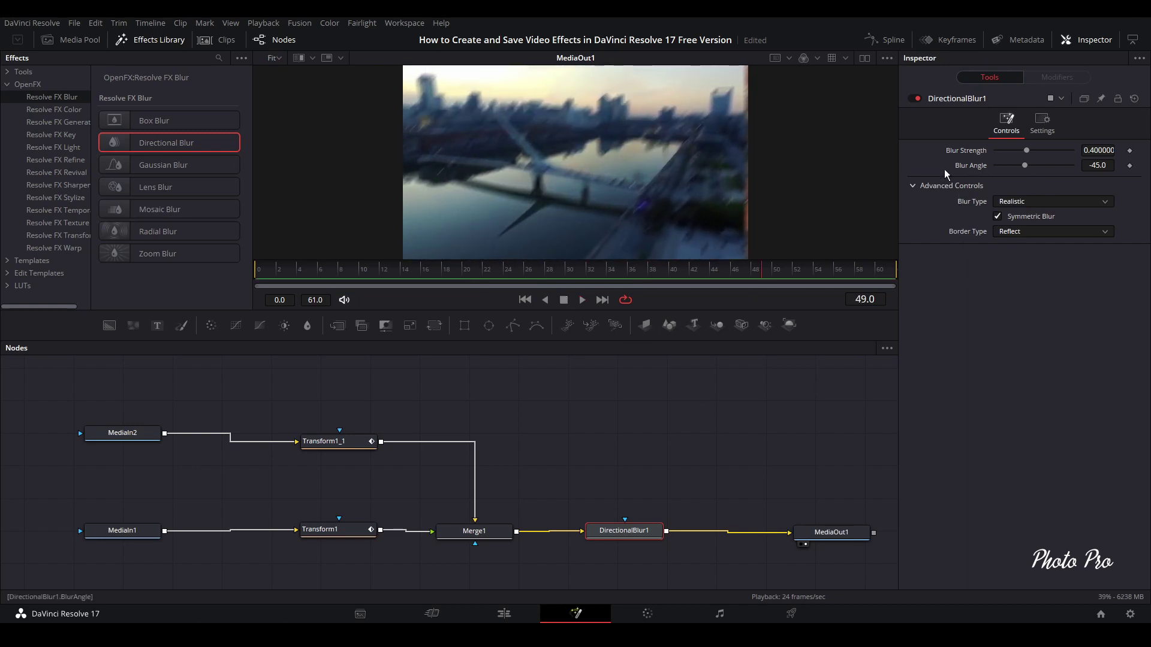
{"action": "left_click", "coordinate": [580, 299]}
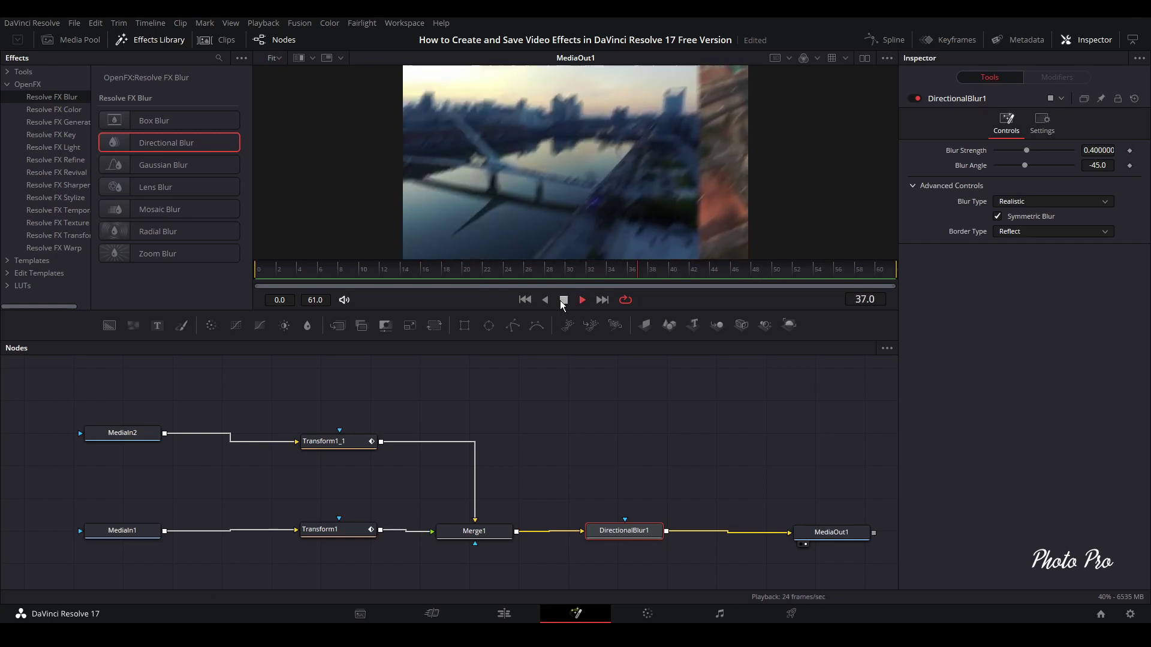
{"action": "left_click", "coordinate": [563, 299]}
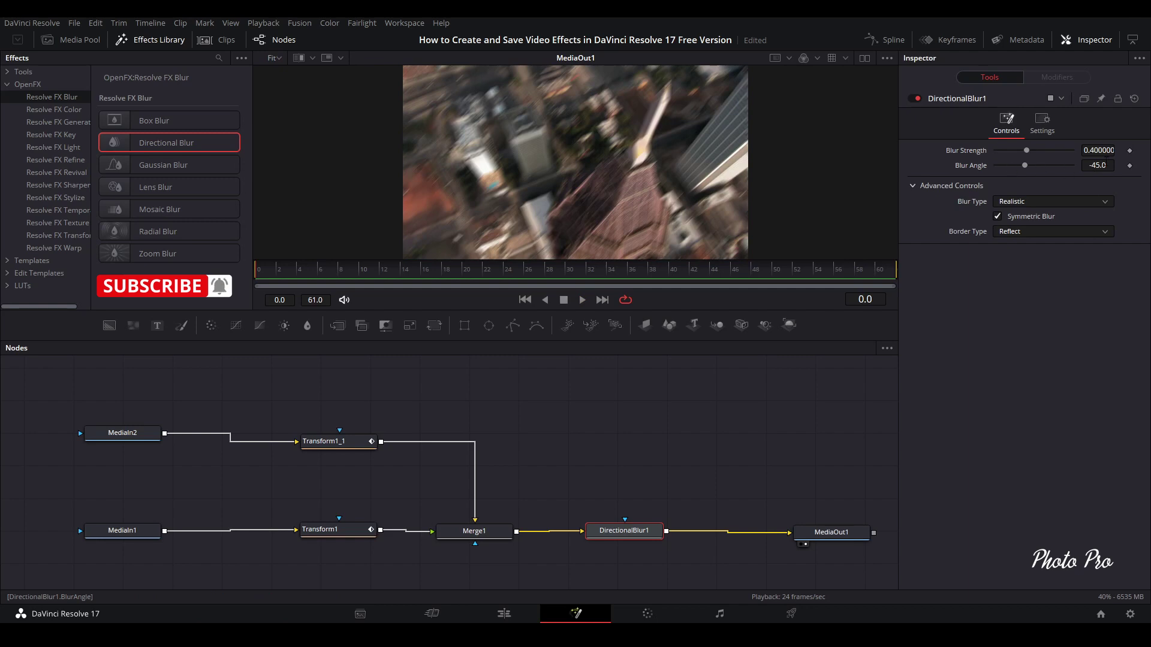
Set DirectionalBlur1's Blur Angle to 0, leaving Blur Strength at 0.4
{"action": "left_click", "coordinate": [1102, 166]}
{"action": "double_click", "coordinate": [1102, 165]}
{"action": "type", "text": "0"}
{"action": "key", "text": "Return"}
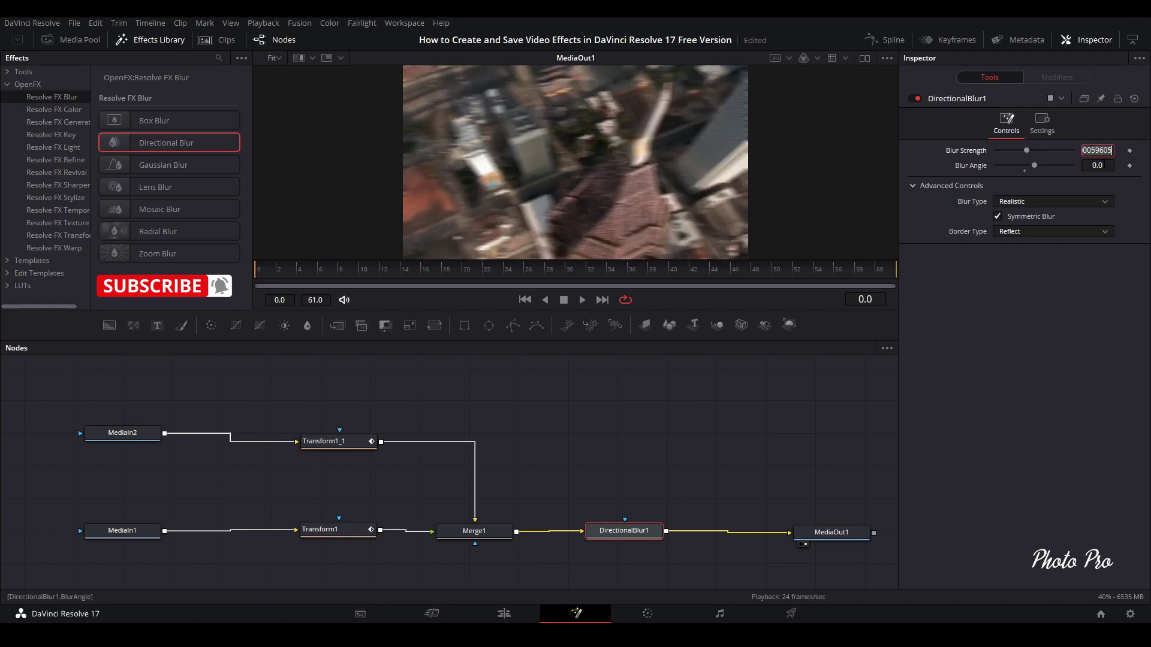
{"action": "left_click", "coordinate": [1098, 151]}
{"action": "key", "text": "Return"}
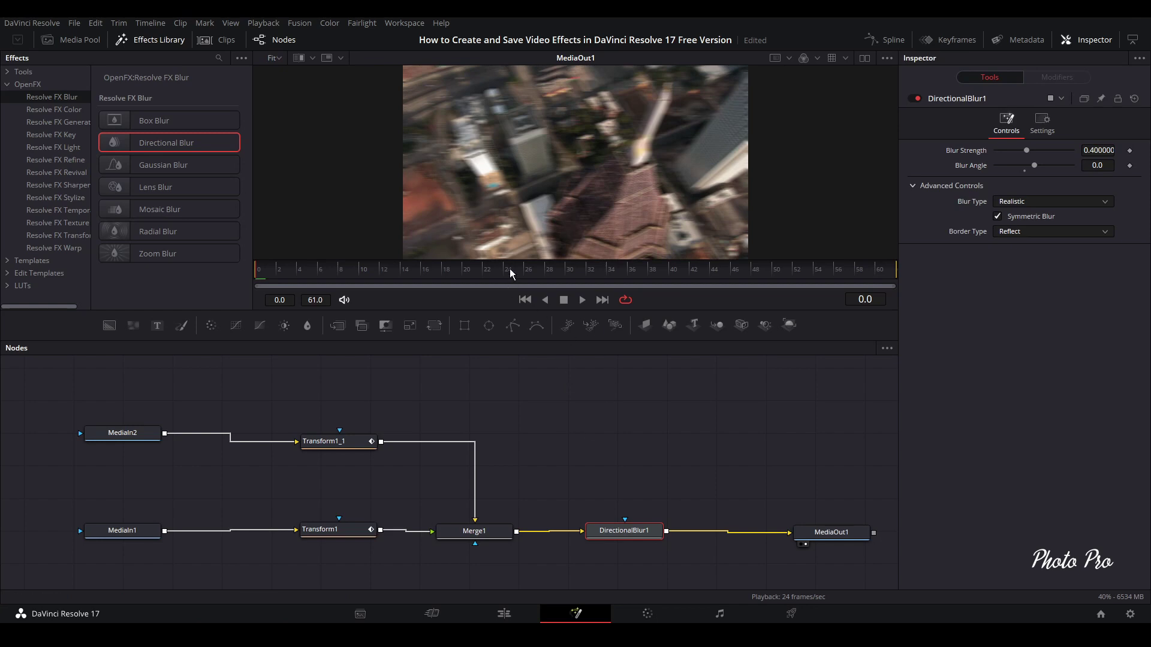
Scrub through the transition and try a stronger Blur Strength before resetting it to 0.4
{"action": "left_click_drag", "start_coordinate": [510, 269], "coordinate": [392, 271]}
{"action": "left_click_drag", "start_coordinate": [570, 278], "coordinate": [651, 276]}
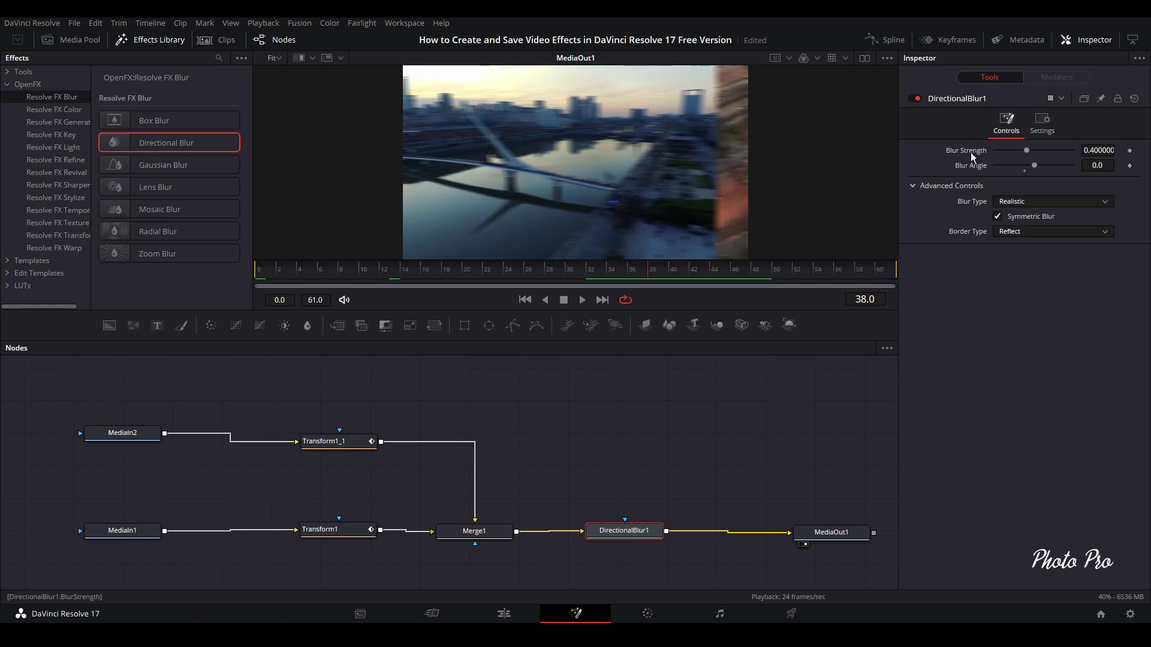
{"action": "mouse_move", "coordinate": [1026, 153]}
{"action": "left_mouse_down"}
{"action": "mouse_move", "coordinate": [1057, 153]}
{"action": "mouse_move", "coordinate": [993, 154]}
{"action": "mouse_move", "coordinate": [1051, 156]}
{"action": "mouse_move", "coordinate": [1038, 156]}
{"action": "left_mouse_up"}
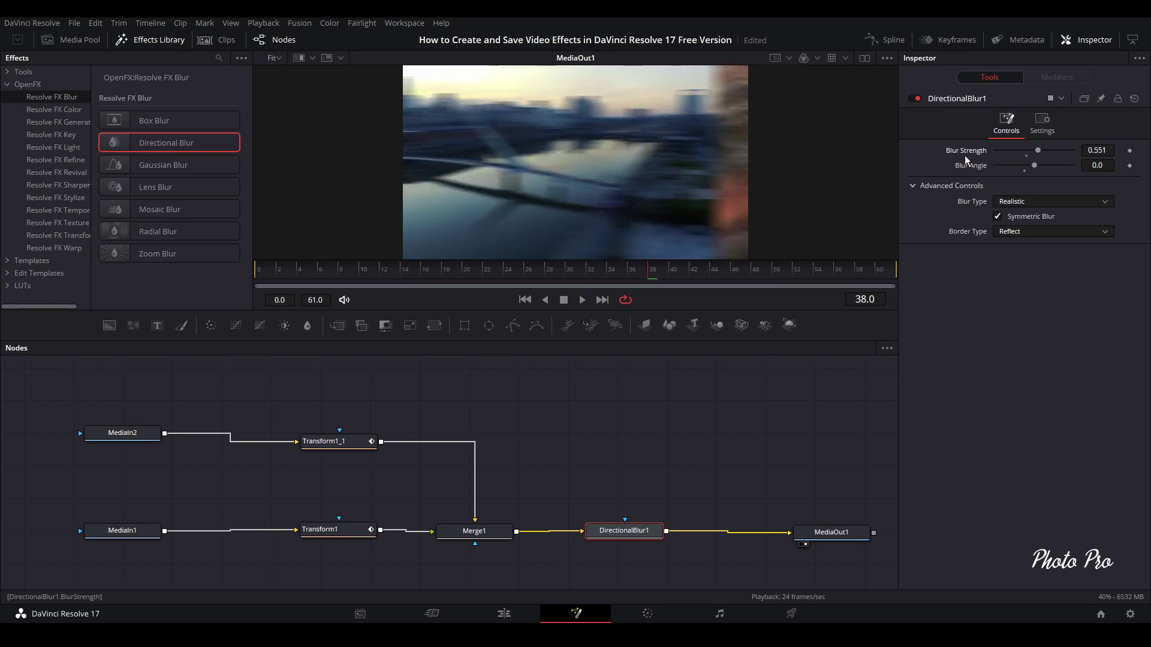
{"action": "double_click", "coordinate": [966, 150]}
Drive Blur Strength with an Anim Curves modifier via Modify With
{"action": "right_click", "coordinate": [965, 150]}
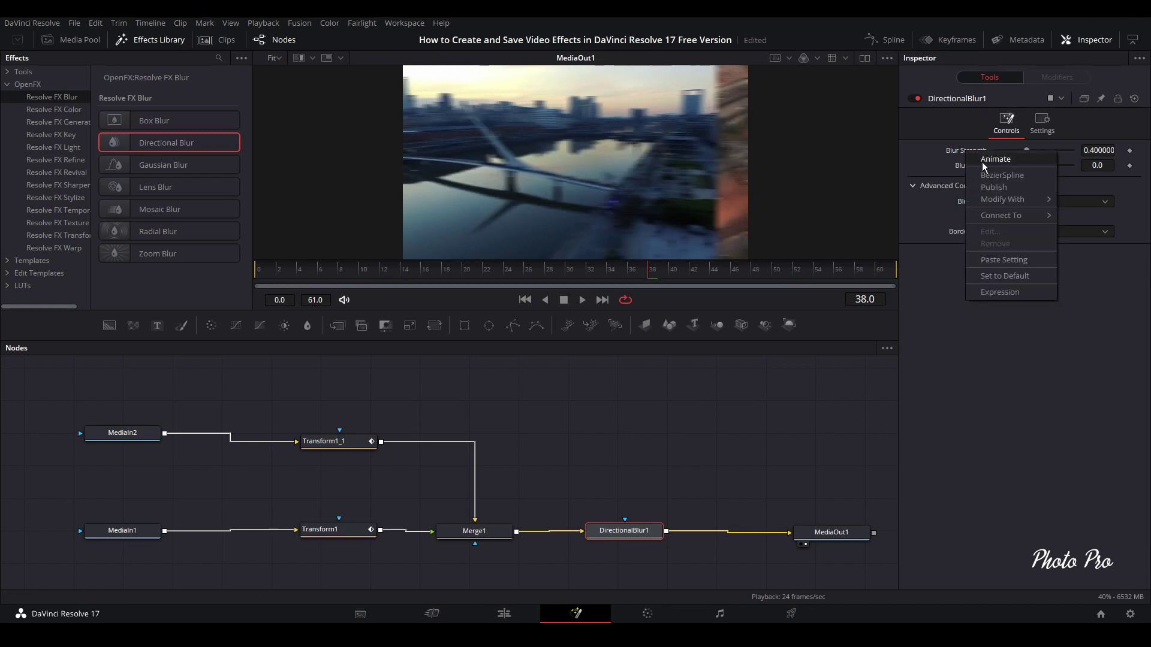
{"action": "mouse_move", "coordinate": [1021, 204]}
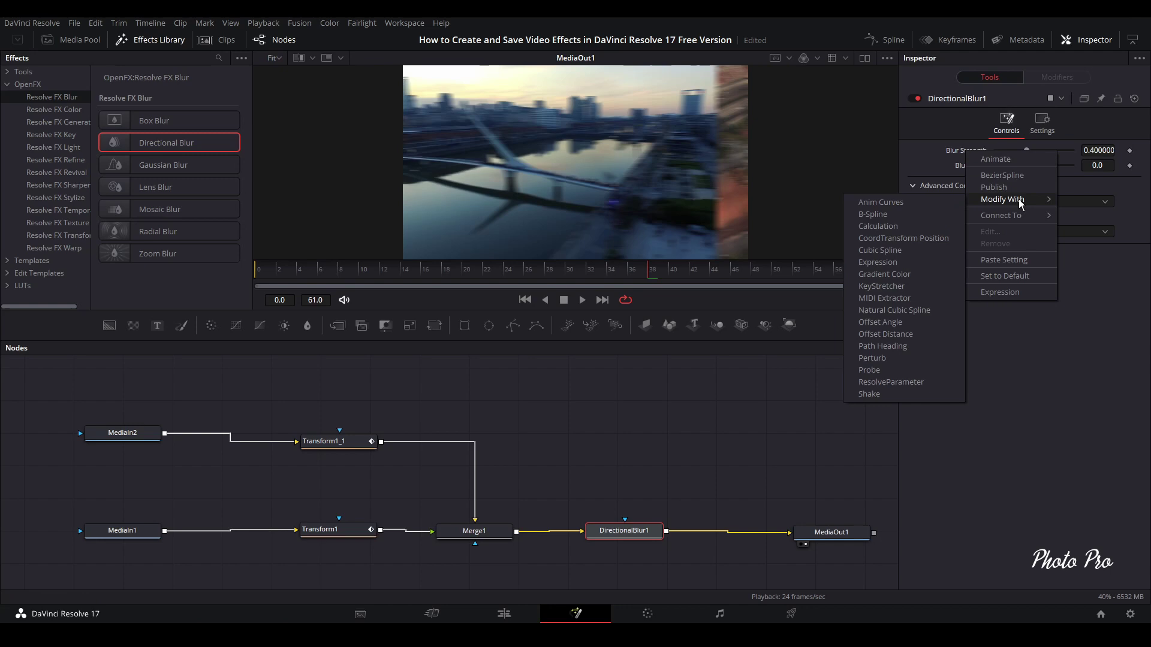
{"action": "left_click", "coordinate": [894, 202]}
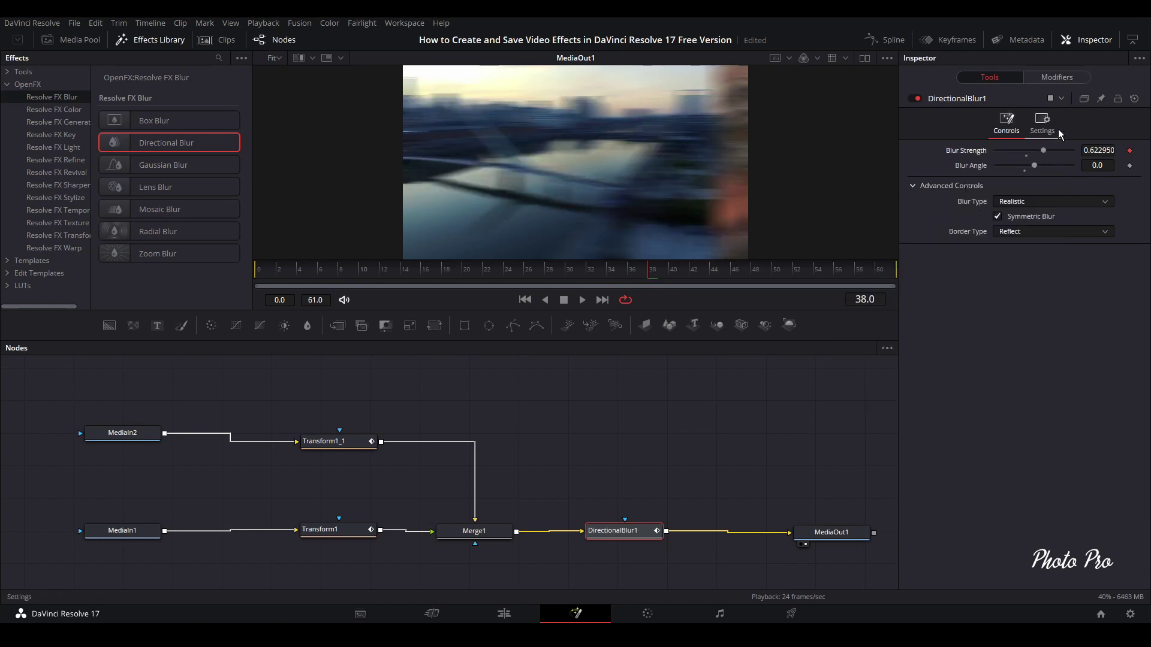
Show the Blur Strength Anim Curves settings and preview the blur playback
{"action": "left_click", "coordinate": [1063, 78]}
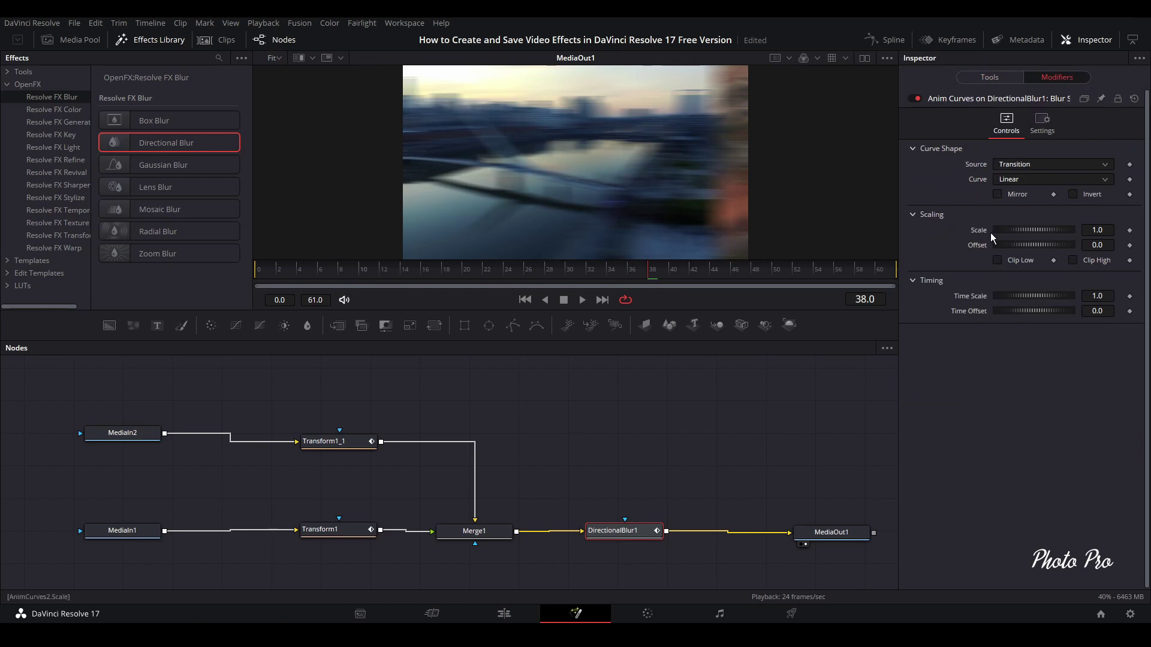
{"action": "left_click", "coordinate": [578, 301]}
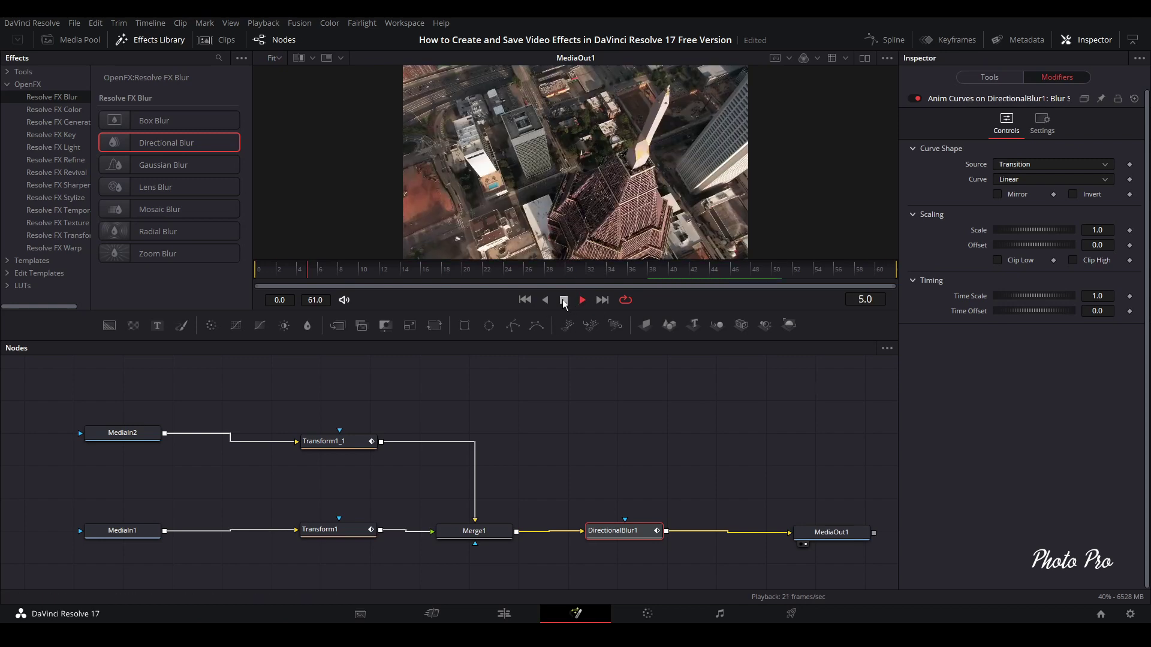
{"action": "left_click", "coordinate": [564, 304]}
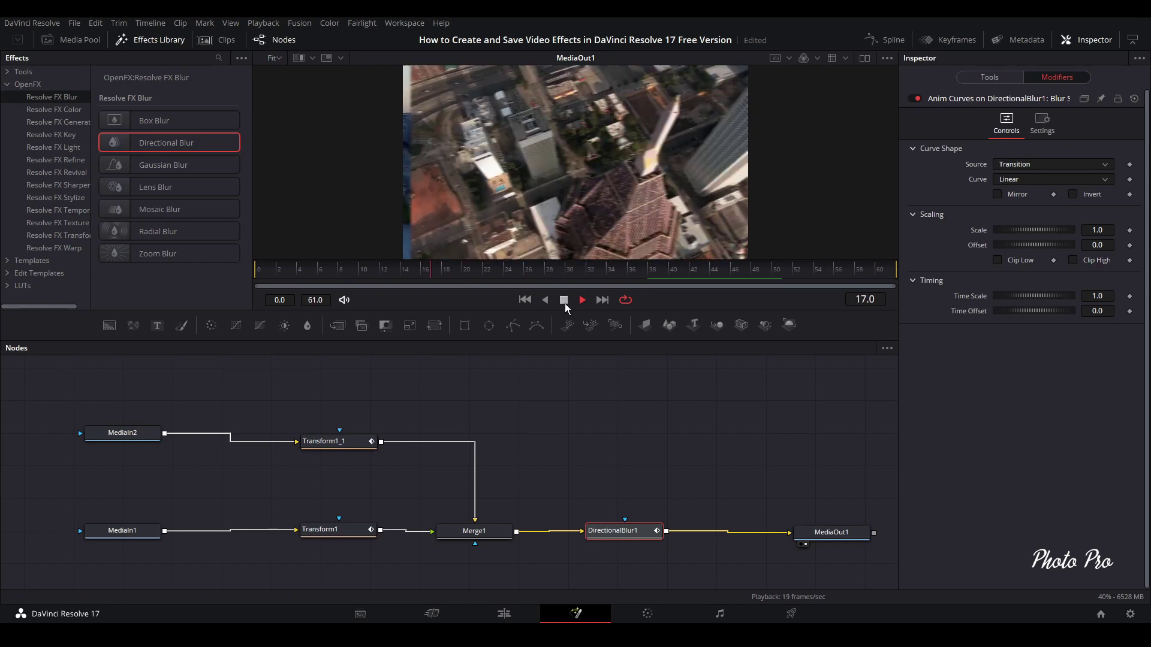
{"action": "left_click", "coordinate": [563, 303]}
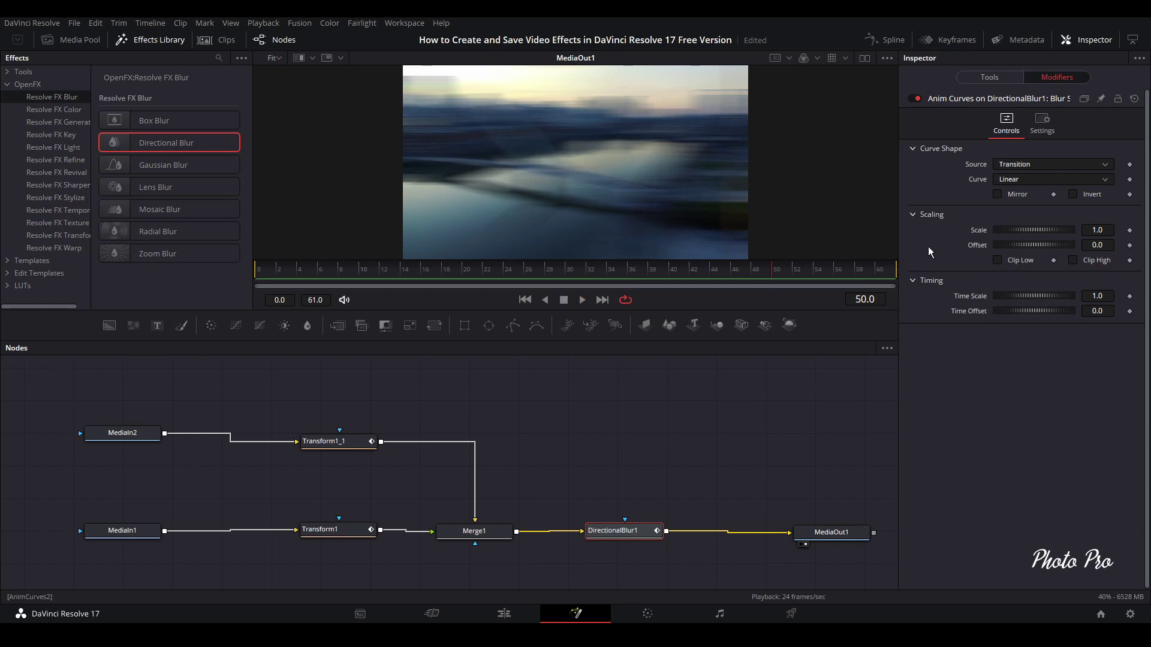
Enable Mirror on the curve, play it back, and jump to frame 30
{"action": "left_click", "coordinate": [998, 193]}
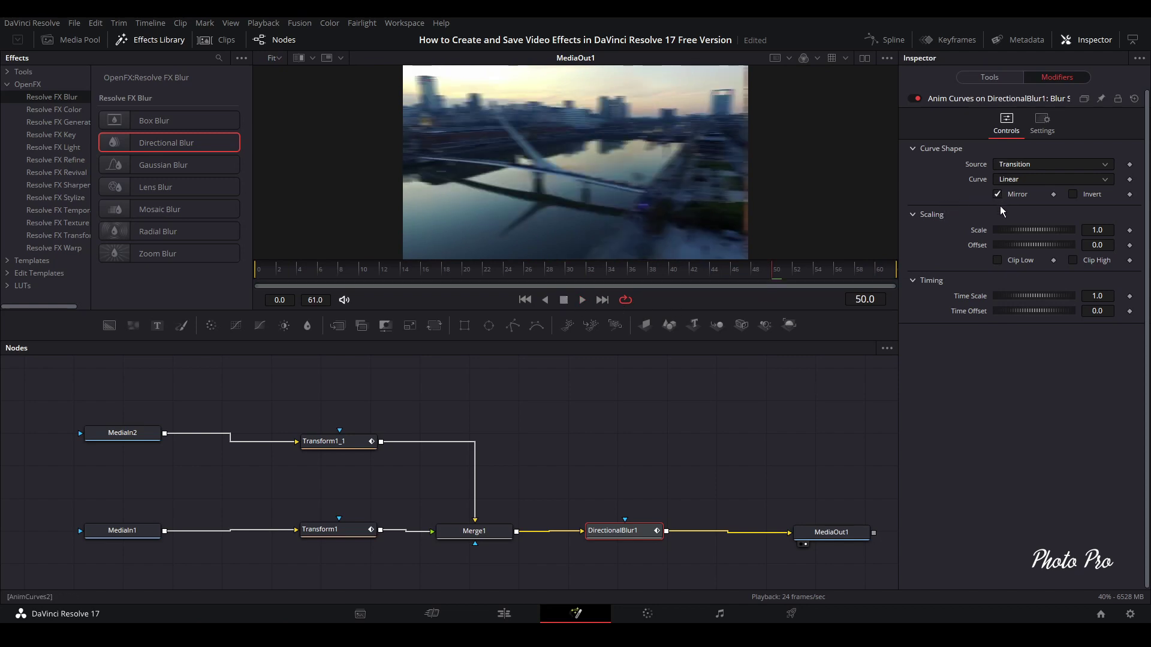
{"action": "left_click", "coordinate": [577, 303]}
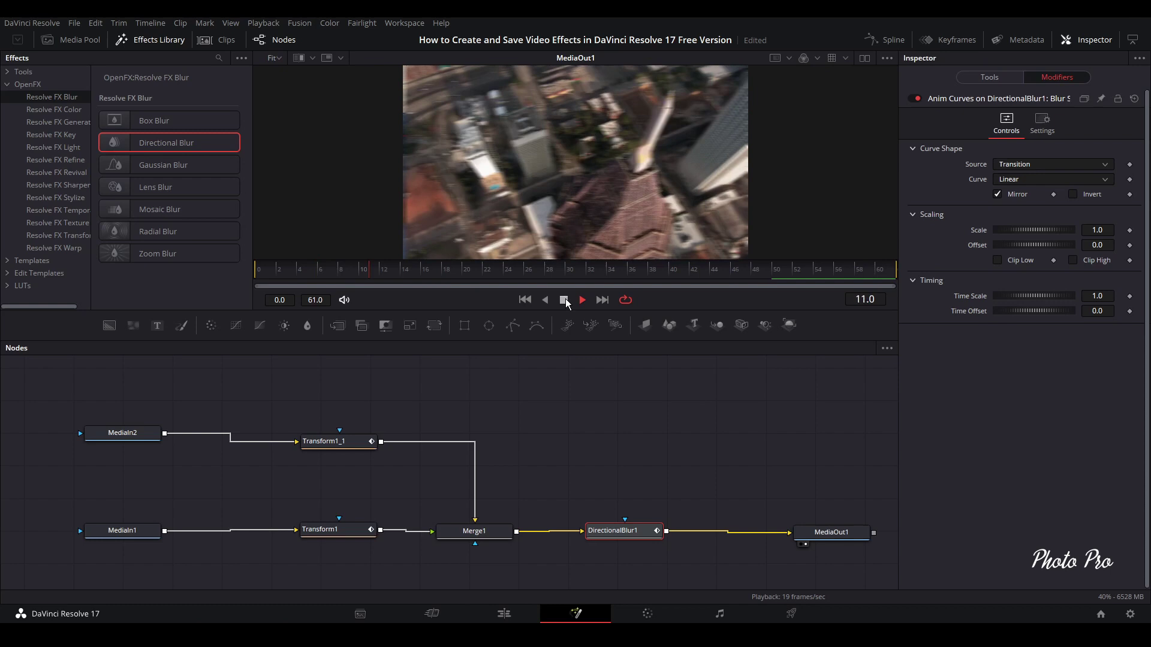
{"action": "left_click", "coordinate": [565, 300]}
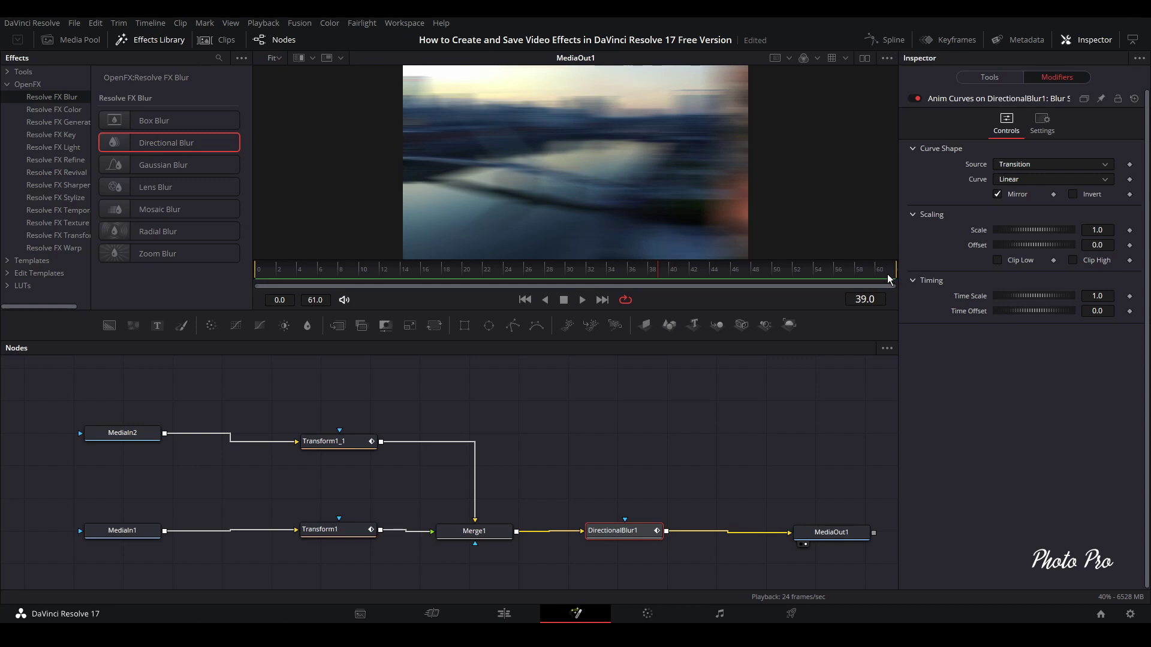
{"action": "left_click", "coordinate": [568, 271]}
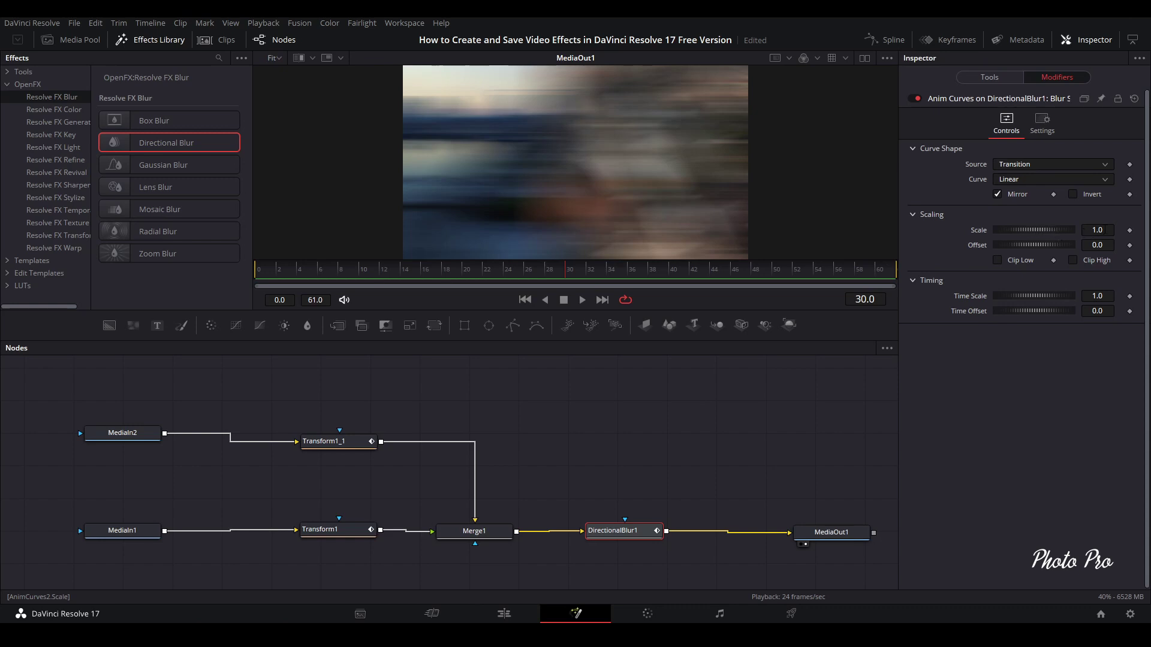
Lower the curve's Scale to 0.7 and preview the weaker blur
{"action": "left_click_drag", "start_coordinate": [1034, 229], "coordinate": [1027, 230]}
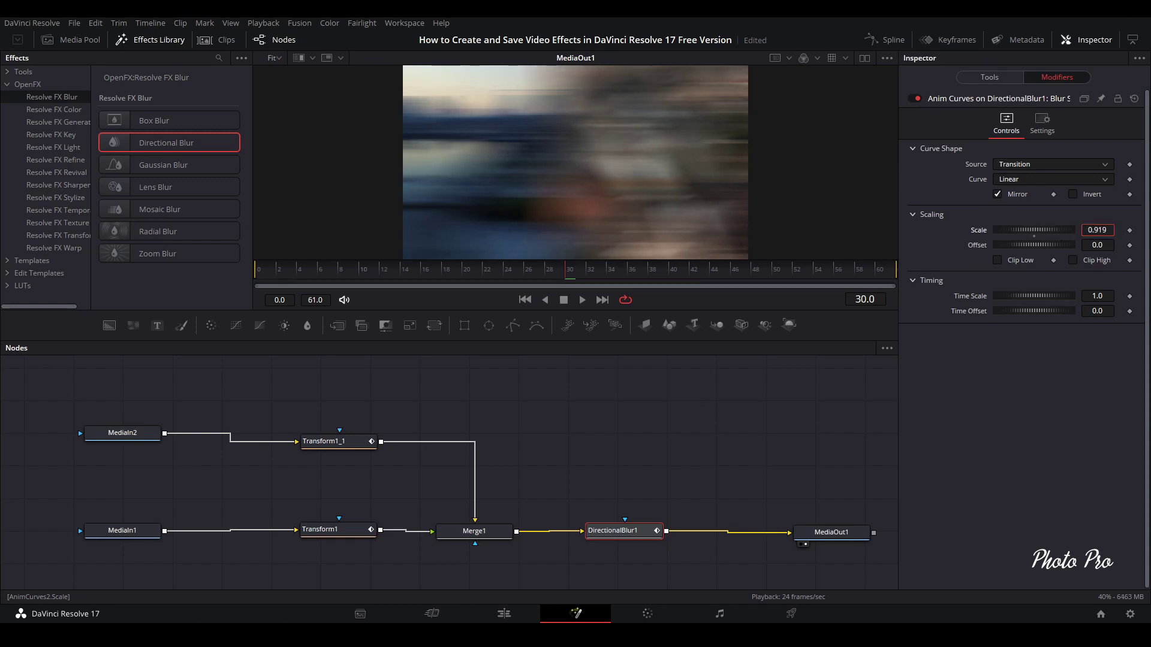
{"action": "left_click_drag", "start_coordinate": [1019, 229], "coordinate": [979, 229]}
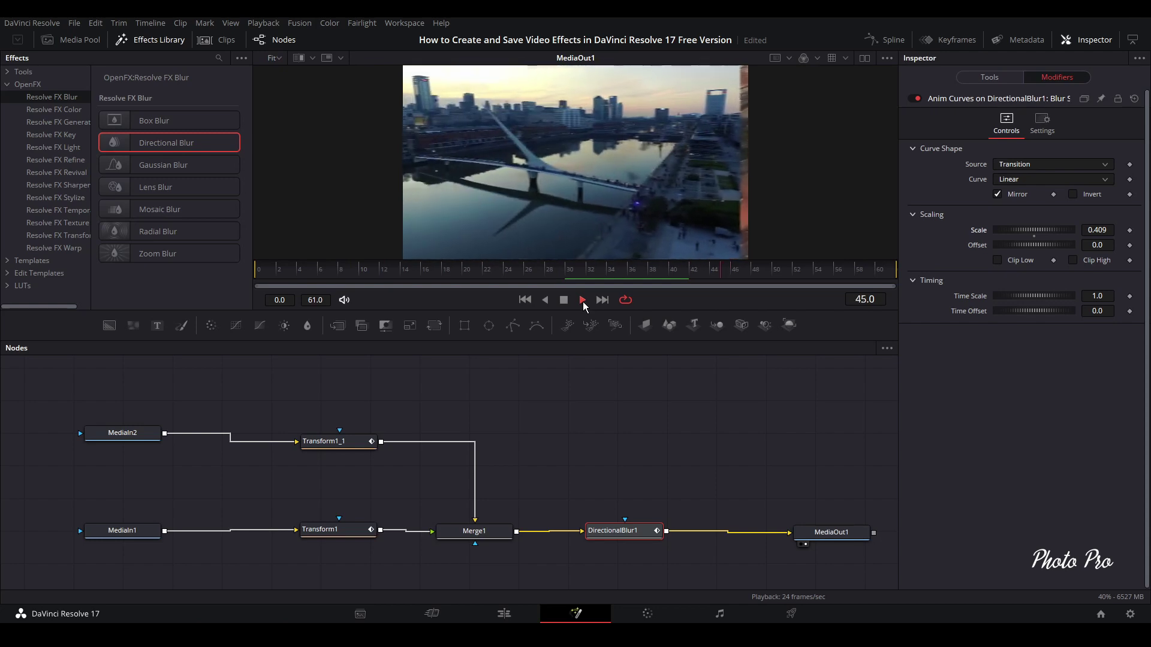
{"action": "left_click", "coordinate": [564, 301]}
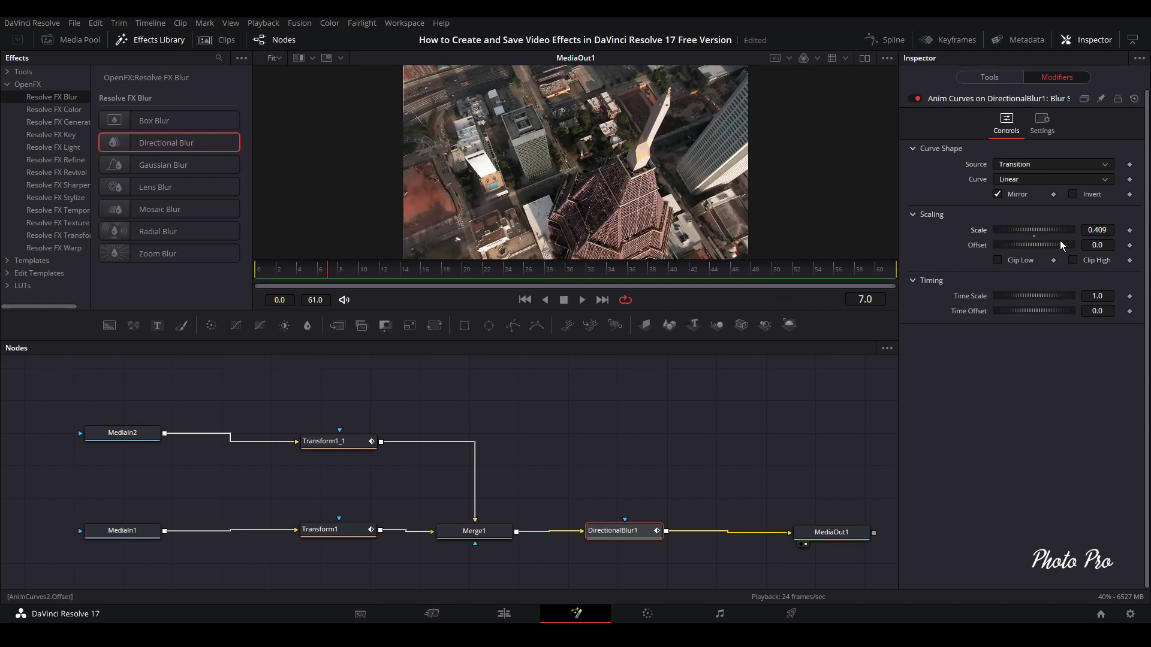
{"action": "left_click", "coordinate": [1097, 231]}
{"action": "key", "text": "BackSpace"}
{"action": "type", "text": ".7"}
{"action": "key", "text": "Tab"}
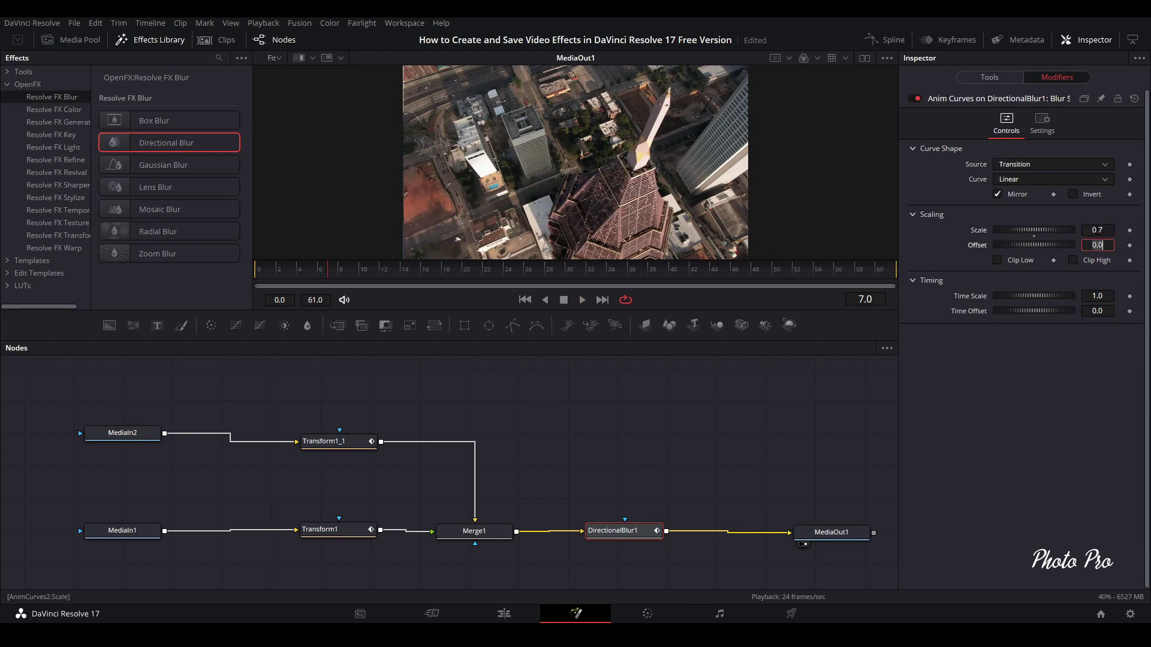
{"action": "left_click", "coordinate": [580, 301]}
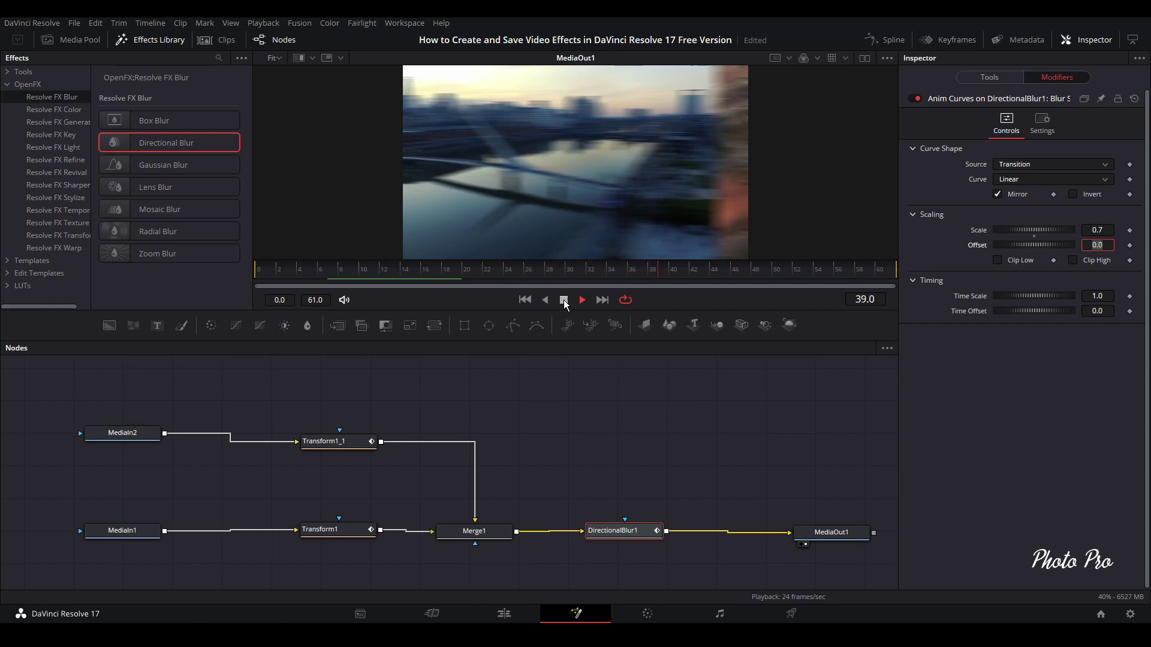
{"action": "left_click", "coordinate": [563, 300]}
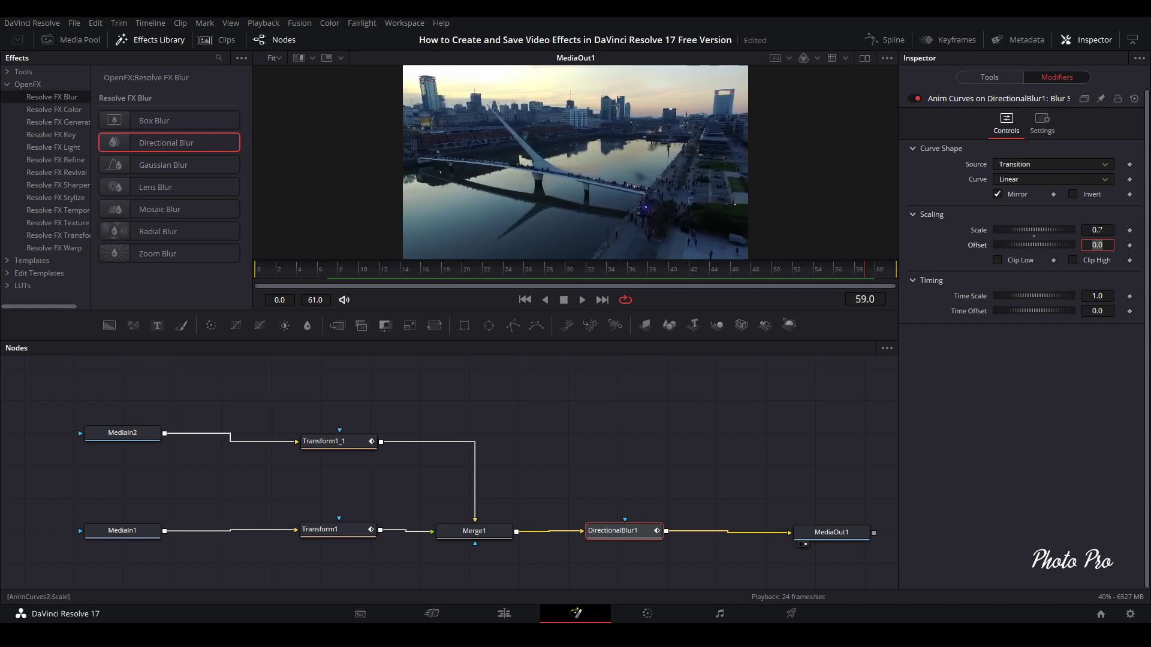
Retune Scale to 0.804 at frame 30, preview it, and return to the Edit page
{"action": "left_click", "coordinate": [1098, 230]}
{"action": "type", "text": "1"}
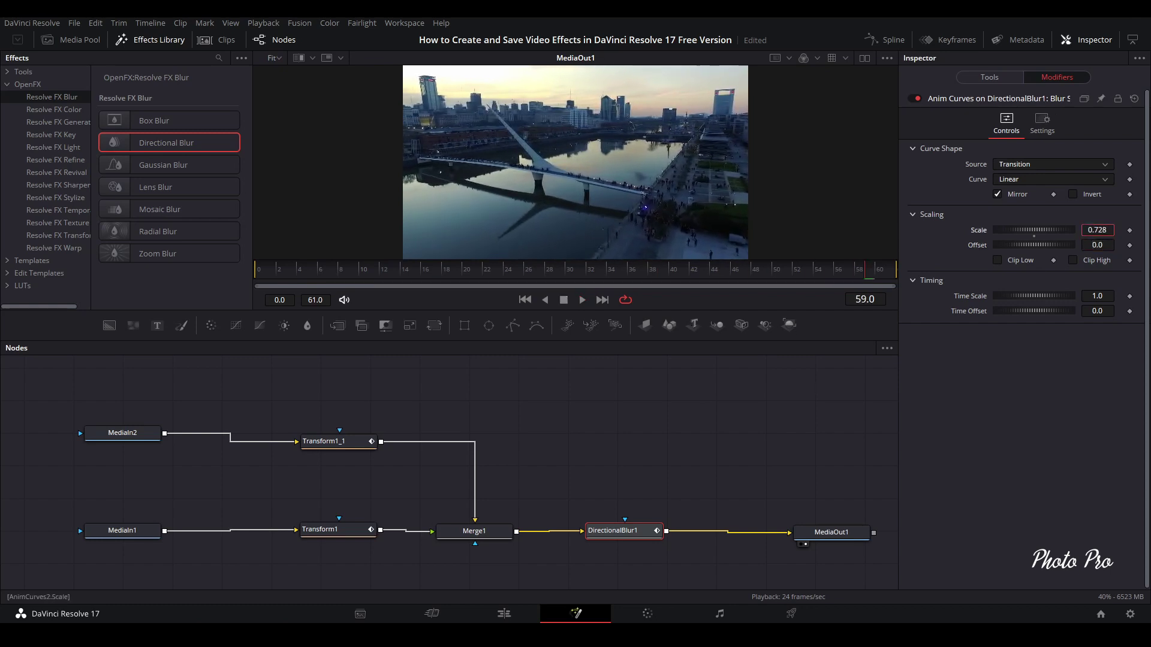
{"action": "key", "text": "Return"}
{"action": "left_click", "coordinate": [567, 271]}
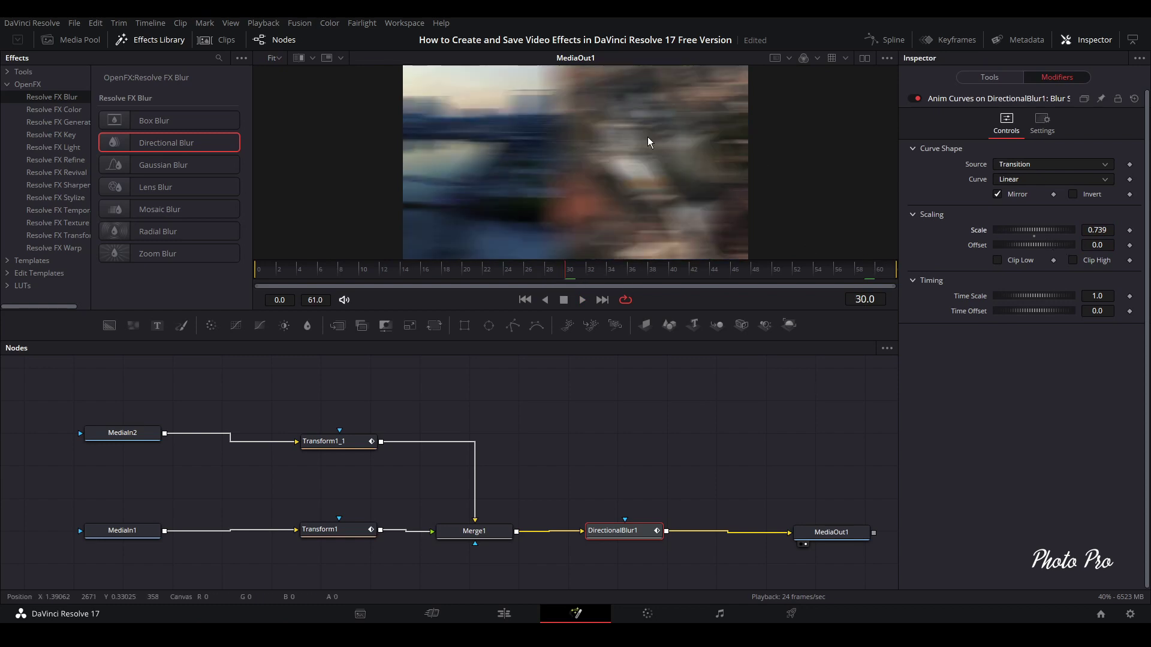
{"action": "mouse_move", "coordinate": [1030, 230]}
{"action": "left_mouse_down"}
{"action": "mouse_move", "coordinate": [1013, 226]}
{"action": "mouse_move", "coordinate": [1099, 232]}
{"action": "mouse_move", "coordinate": [1031, 228]}
{"action": "left_mouse_up"}
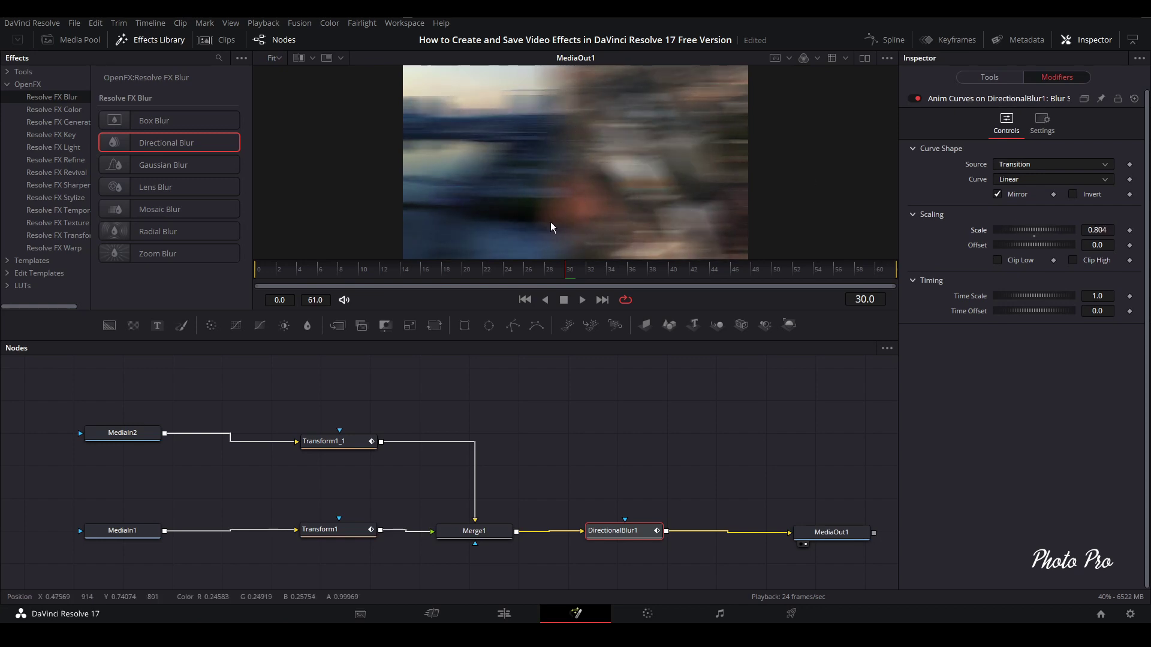
{"action": "left_click", "coordinate": [582, 300]}
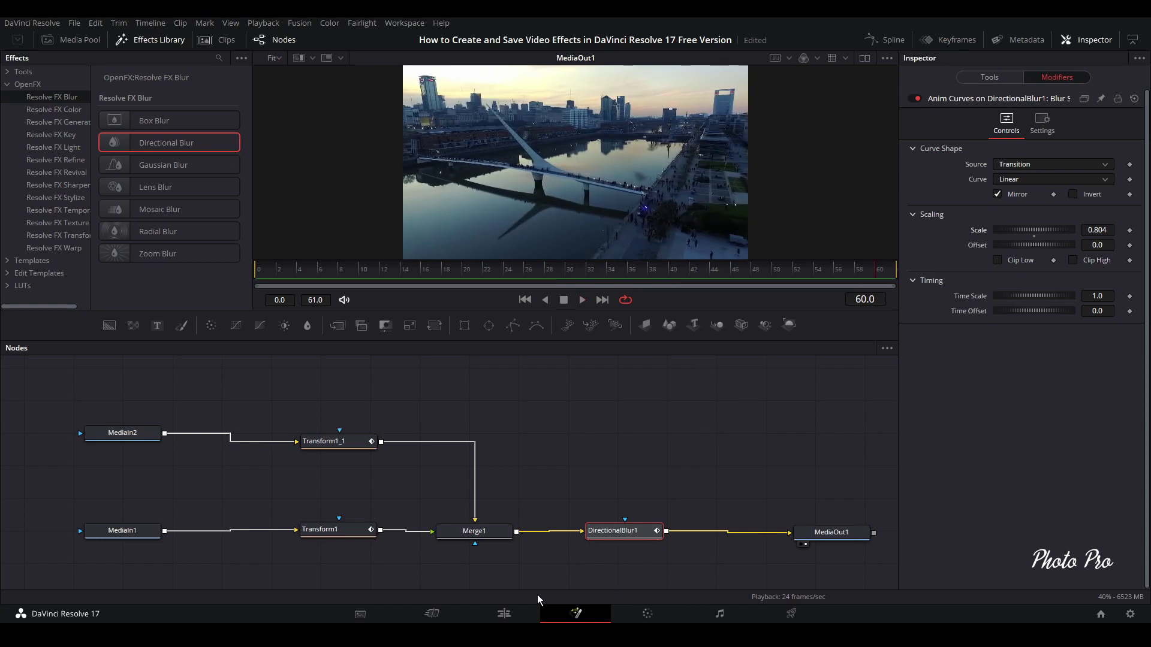
{"action": "left_click", "coordinate": [505, 615]}
Replay the transition across the V1 cut, then drag its right edge left to shorten it
{"action": "left_click", "coordinate": [590, 366]}
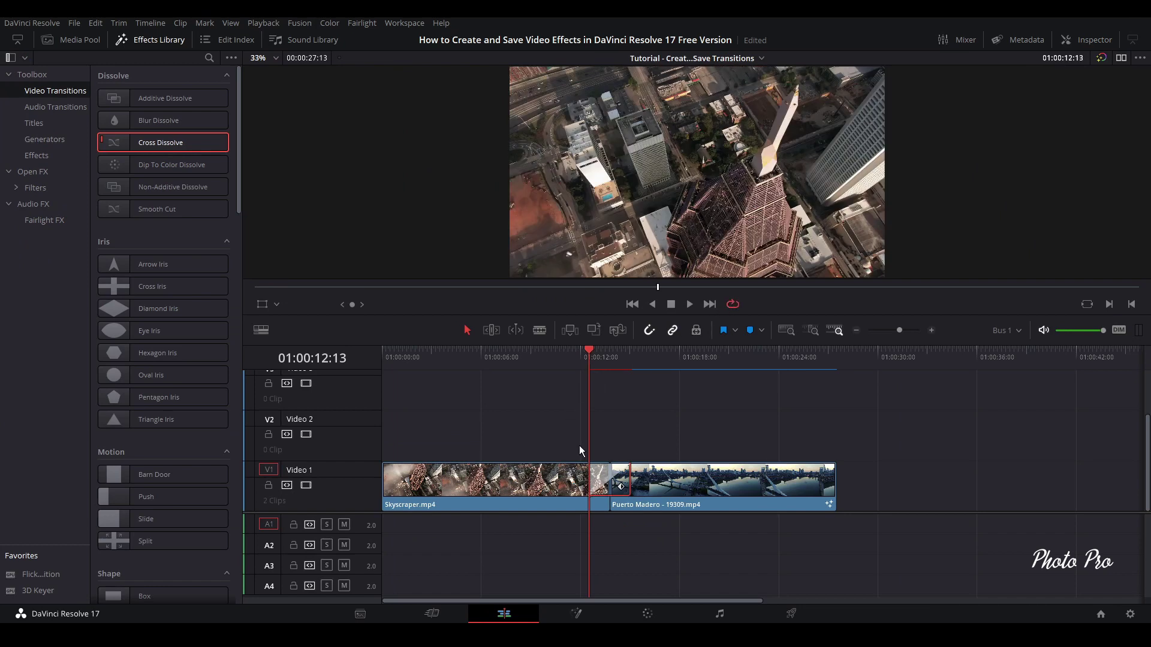
{"action": "left_click", "coordinate": [555, 358]}
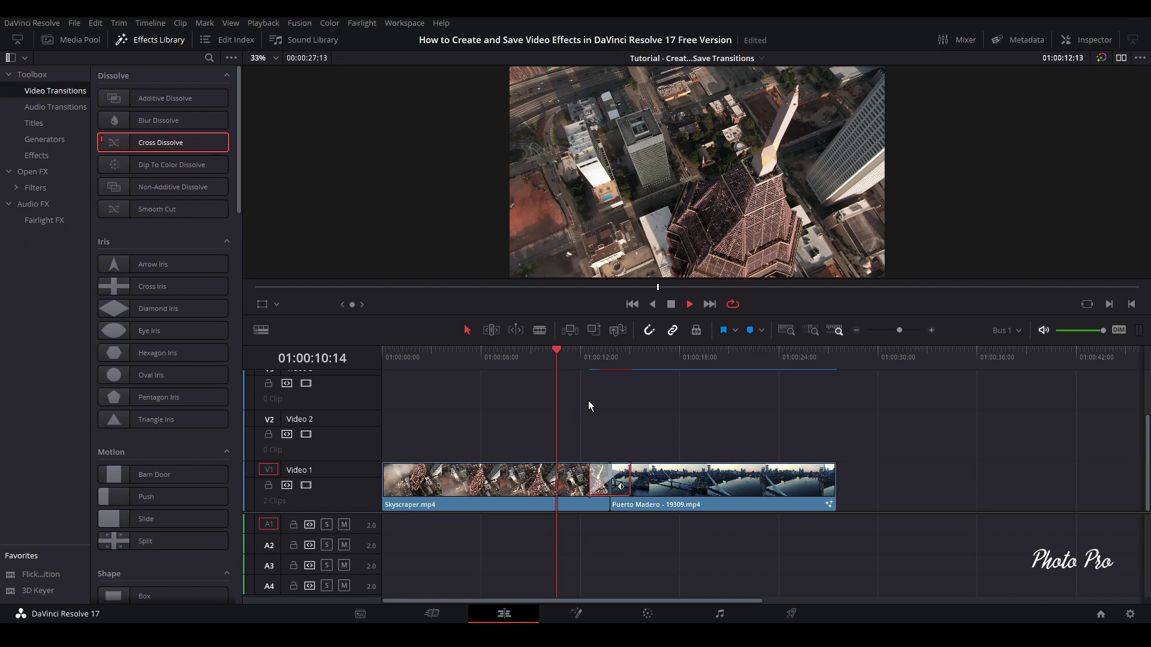
{"action": "left_click", "coordinate": [687, 307]}
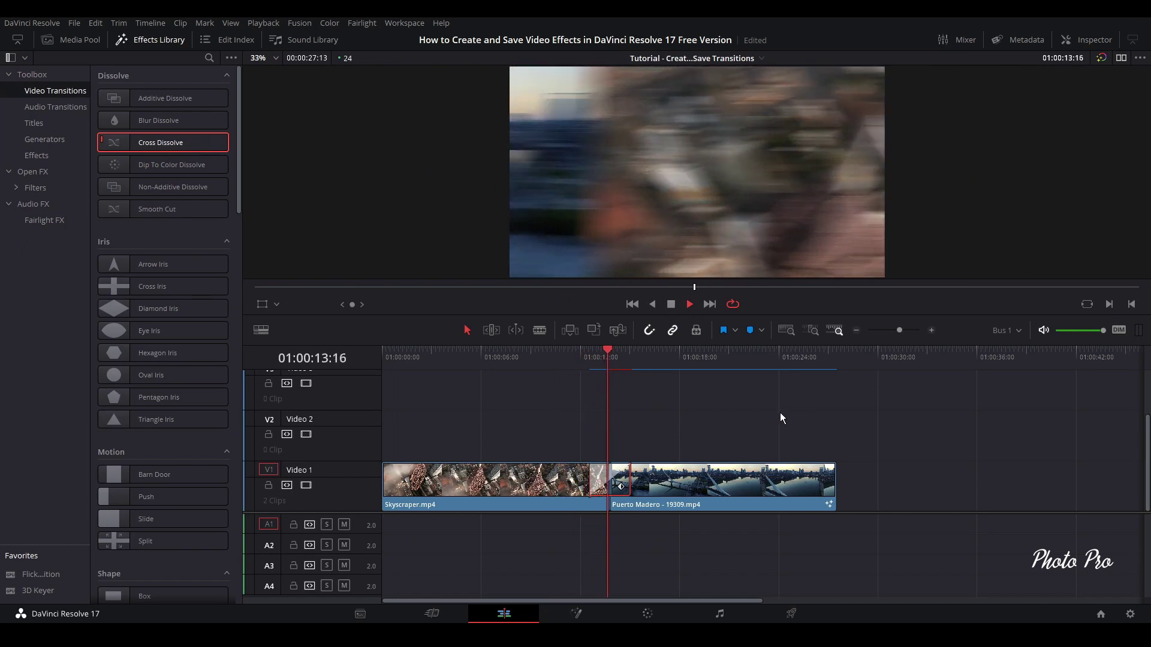
{"action": "left_click", "coordinate": [569, 358]}
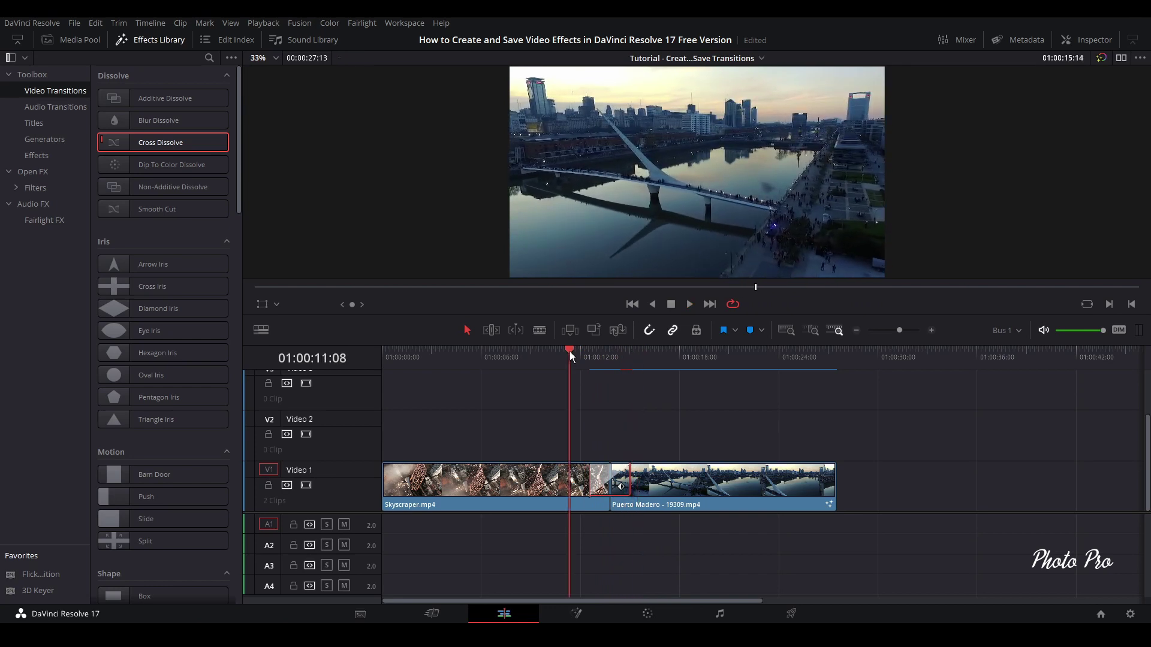
{"action": "key", "text": "space"}
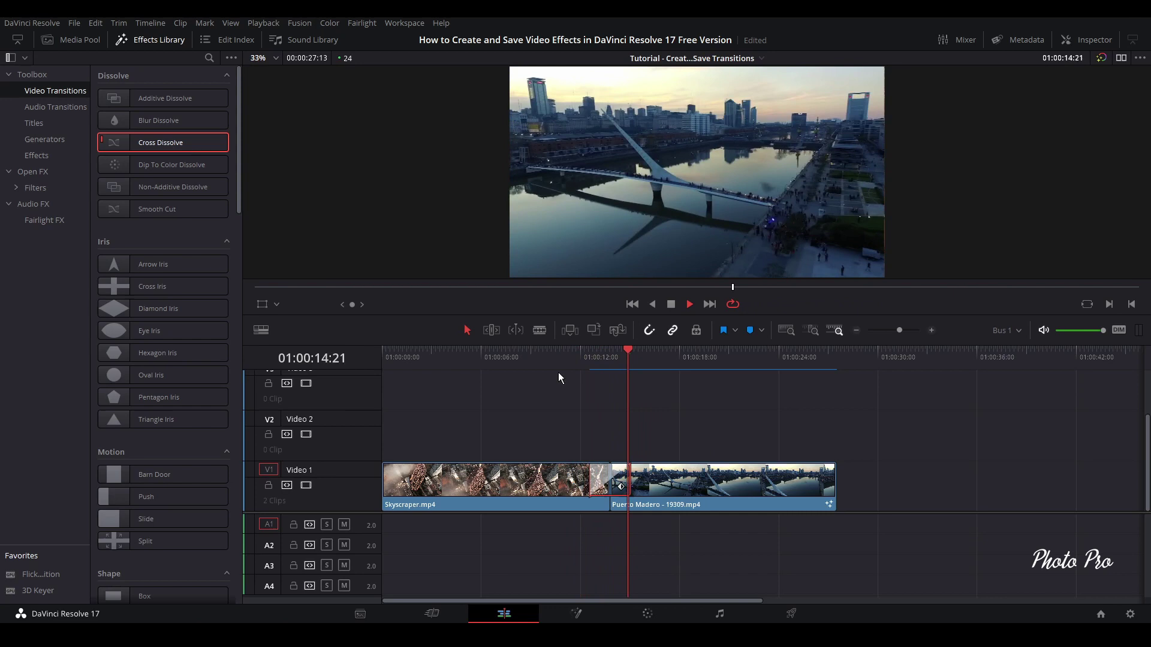
{"action": "left_click", "coordinate": [563, 358]}
{"action": "key", "text": "space"}
{"action": "key", "text": "space"}
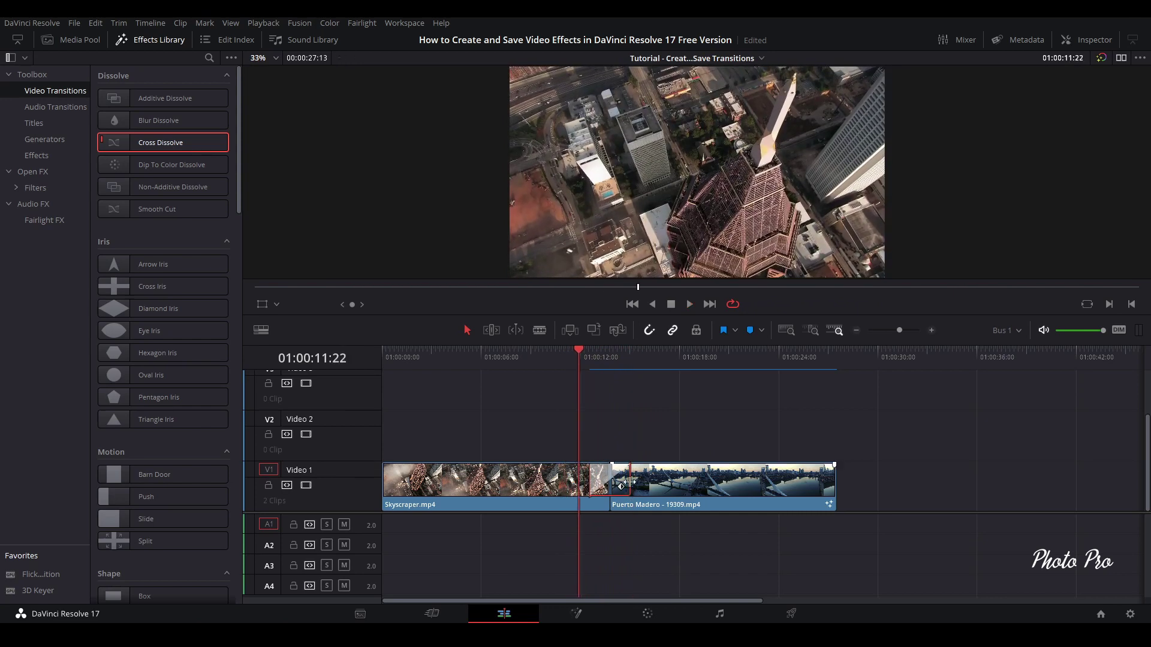
{"action": "left_click_drag", "start_coordinate": [629, 480], "coordinate": [618, 482]}
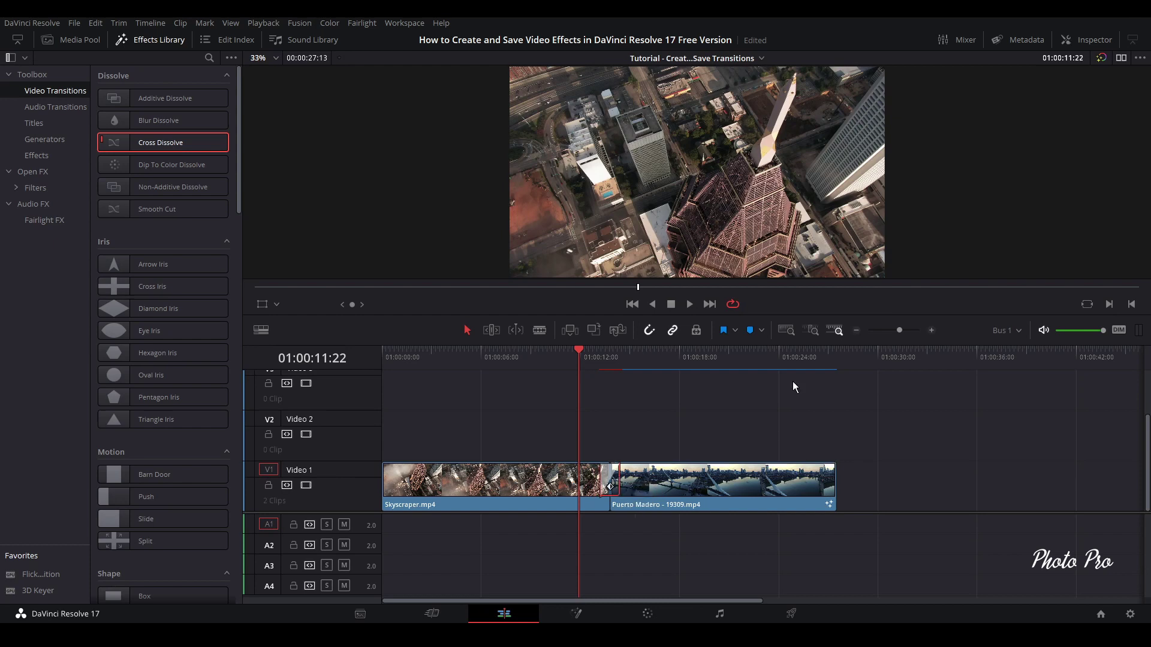
Set the transition duration to 24 frames and play it through
{"action": "left_click", "coordinate": [1079, 42]}
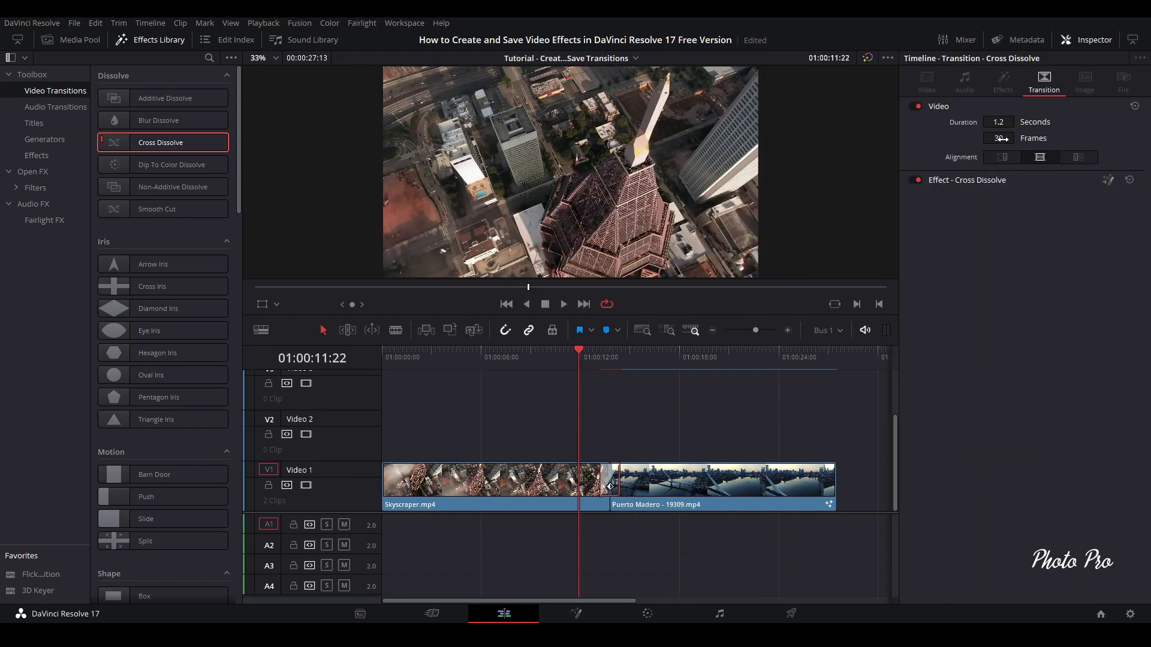
{"action": "left_click", "coordinate": [1000, 138]}
{"action": "key", "text": "Return"}
{"action": "key", "text": "space"}
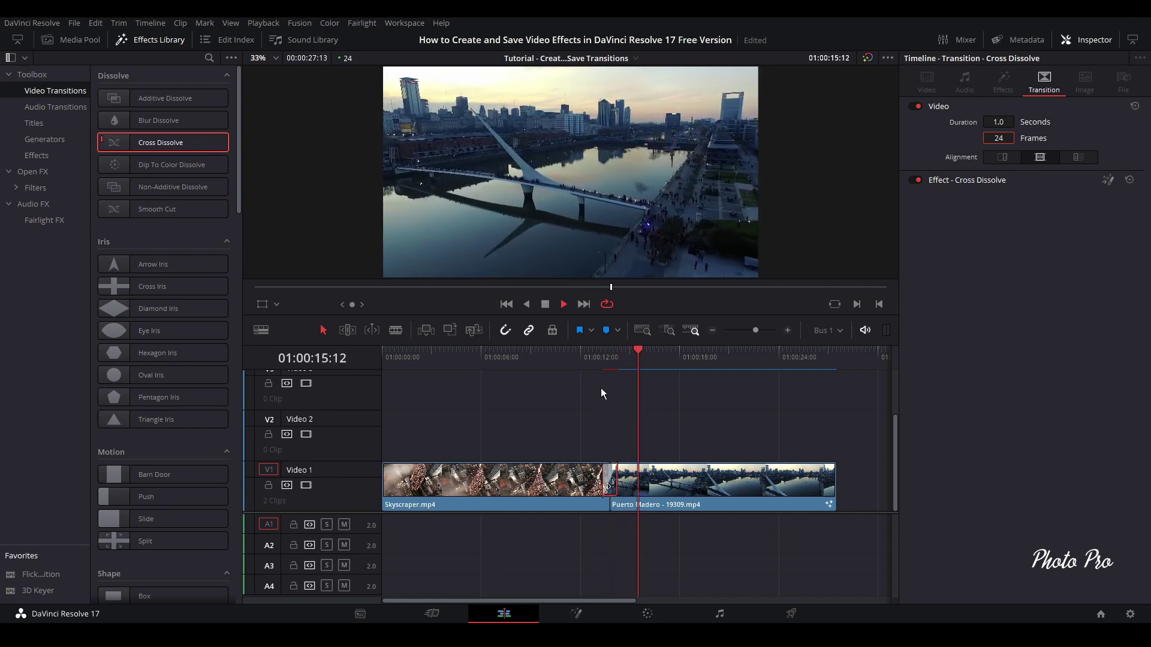
{"action": "key", "text": "space"}
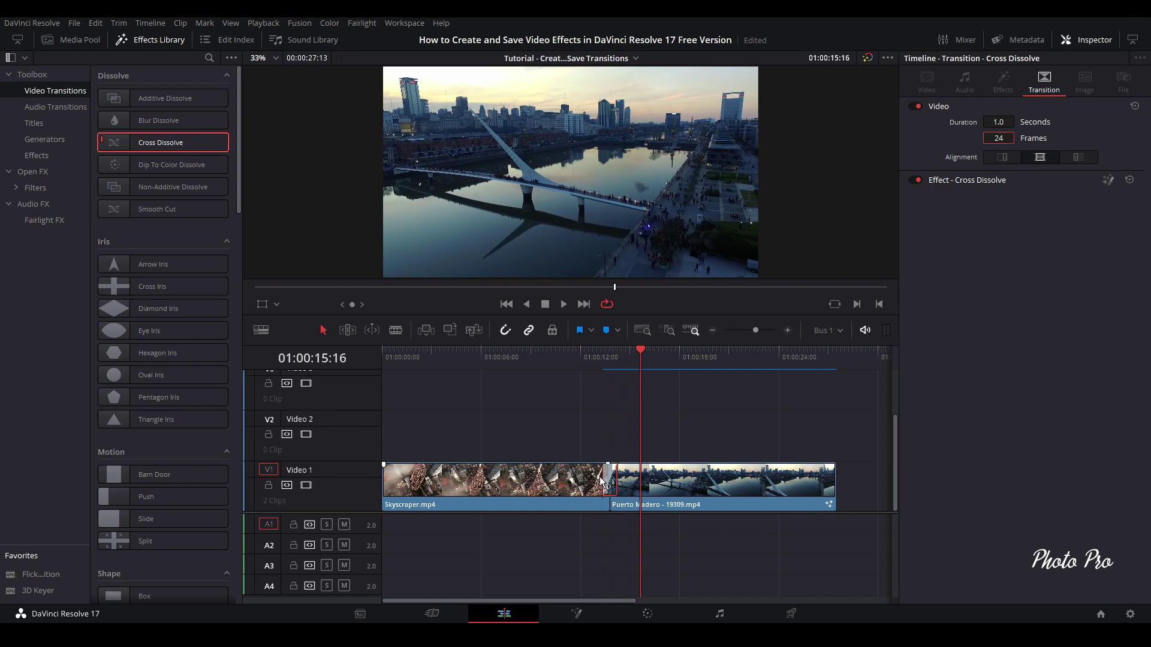
Lengthen the transition to 40 frames (1.7 seconds) and replay it
{"action": "left_click_drag", "start_coordinate": [601, 481], "coordinate": [597, 482]}
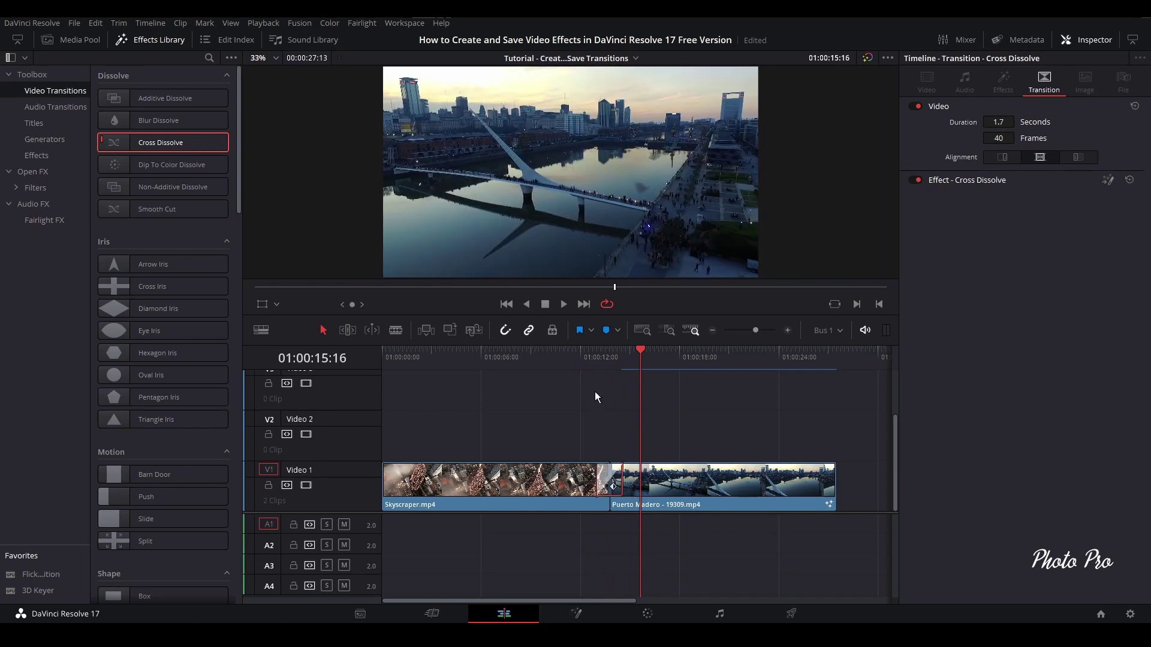
{"action": "left_click", "coordinate": [598, 360]}
{"action": "key", "text": "space"}
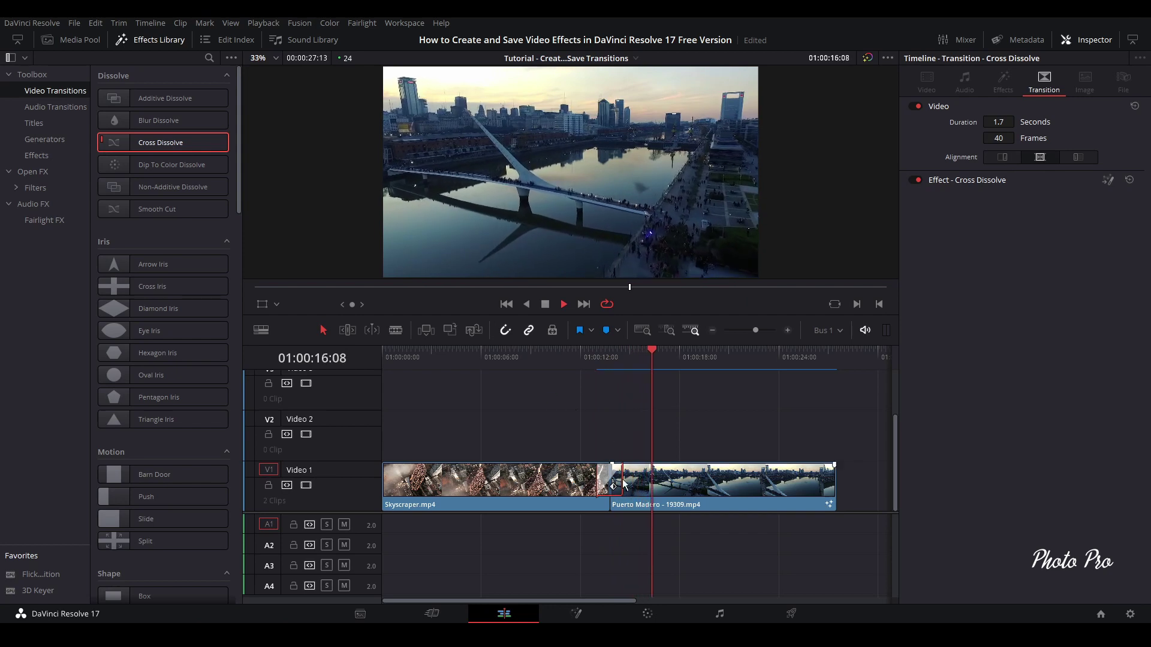
{"action": "left_click", "coordinate": [592, 358]}
{"action": "key", "text": "space"}
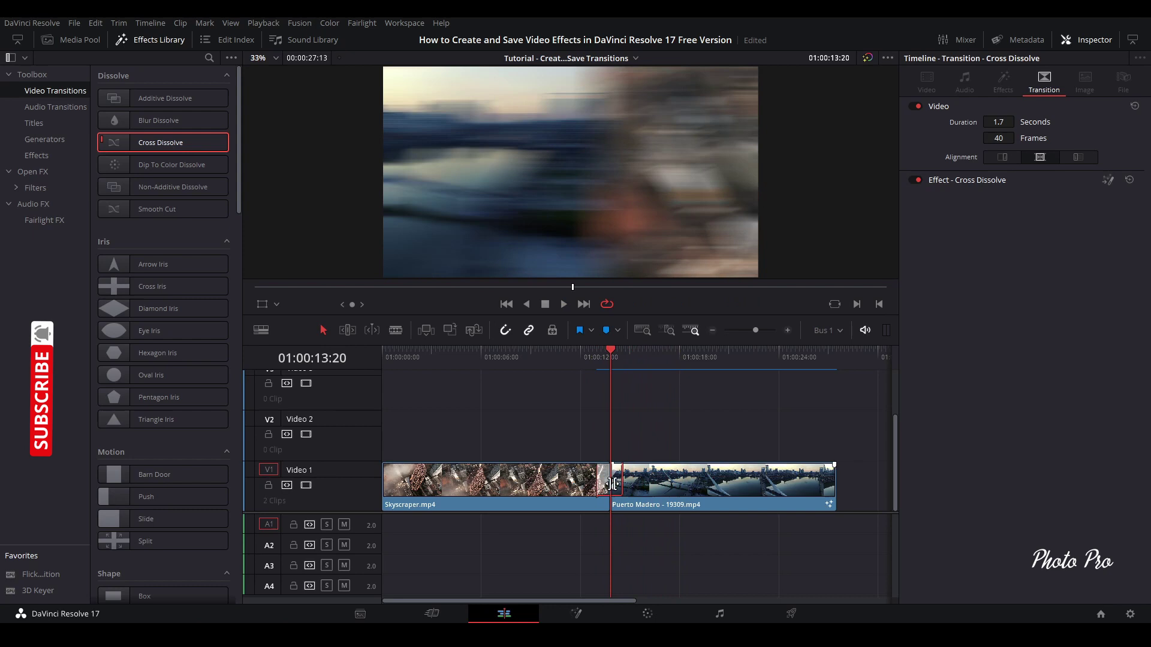
Open the transition in Fusion, raise the blur curve's Scale to 0.95, and return to Edit
{"action": "right_click", "coordinate": [604, 482]}
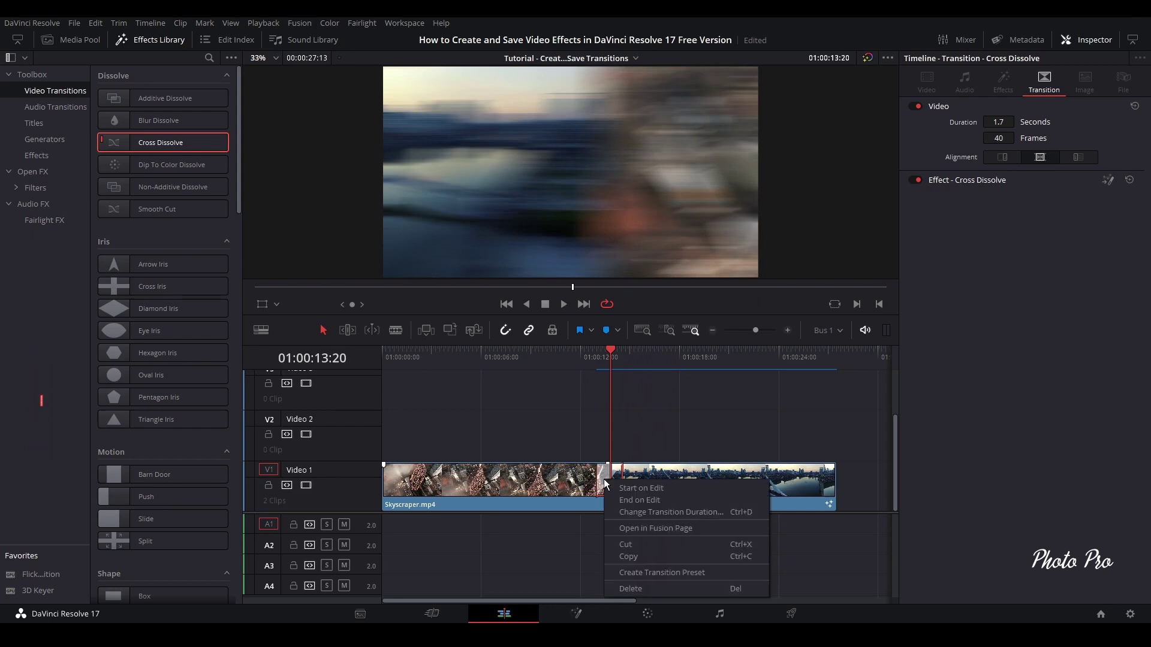
{"action": "left_click", "coordinate": [650, 531]}
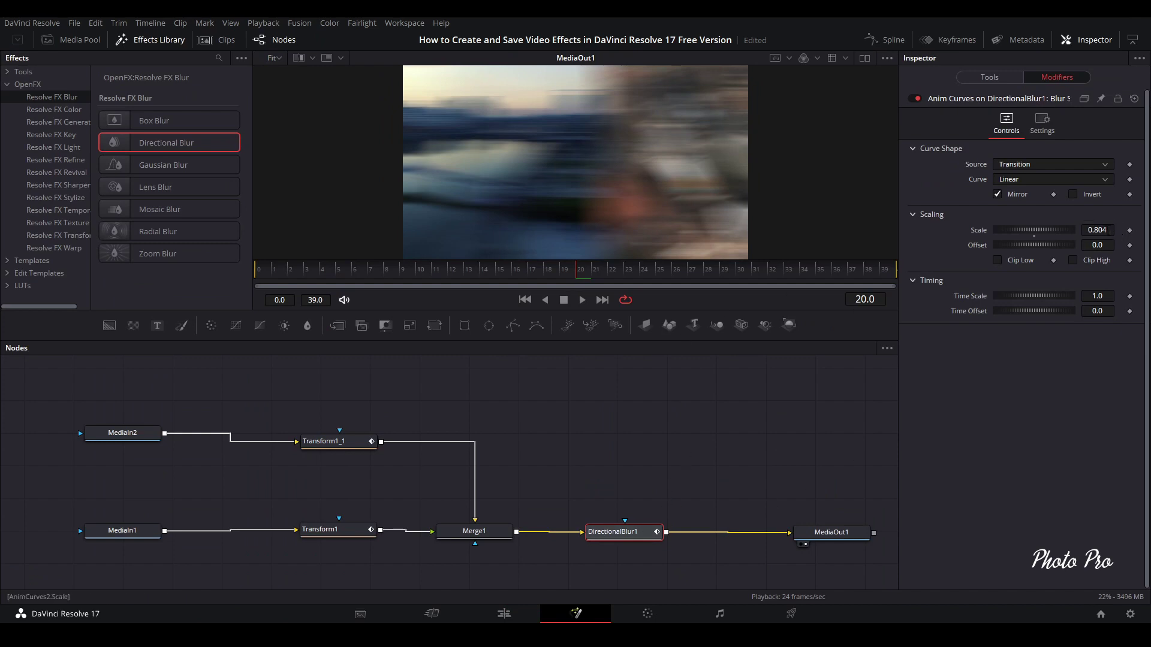
{"action": "scroll", "coordinate": [1097, 230], "scroll_direction": "up", "scroll_amount": 2}
{"action": "scroll", "coordinate": [1098, 230], "scroll_direction": "up", "scroll_amount": 10}
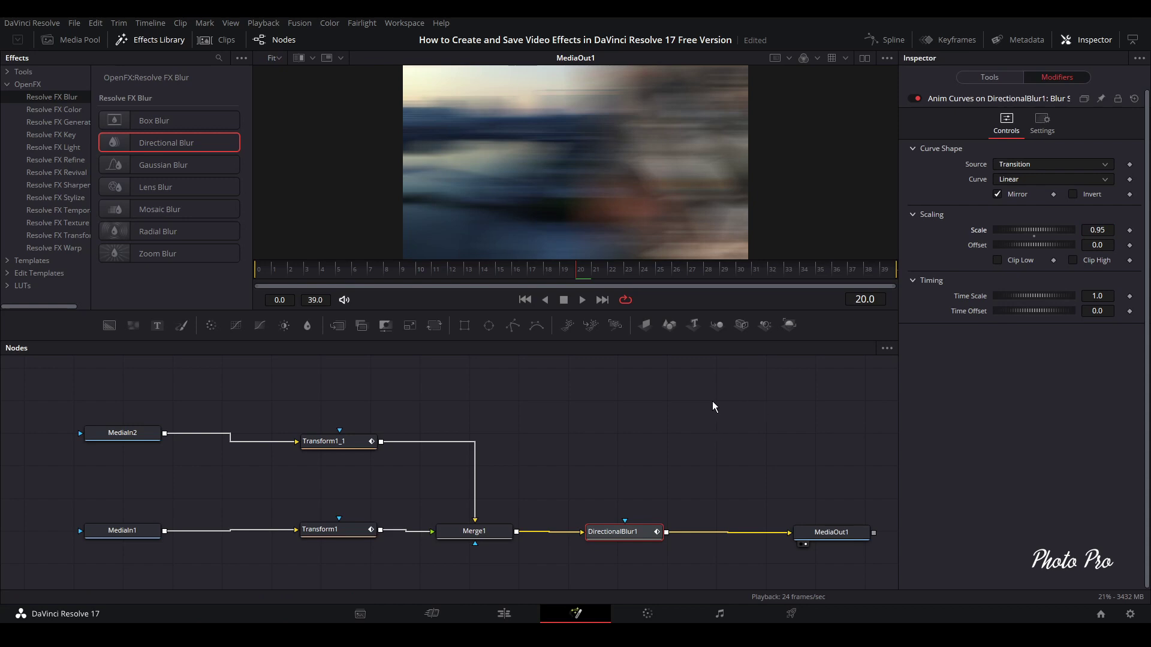
{"action": "left_click", "coordinate": [504, 613]}
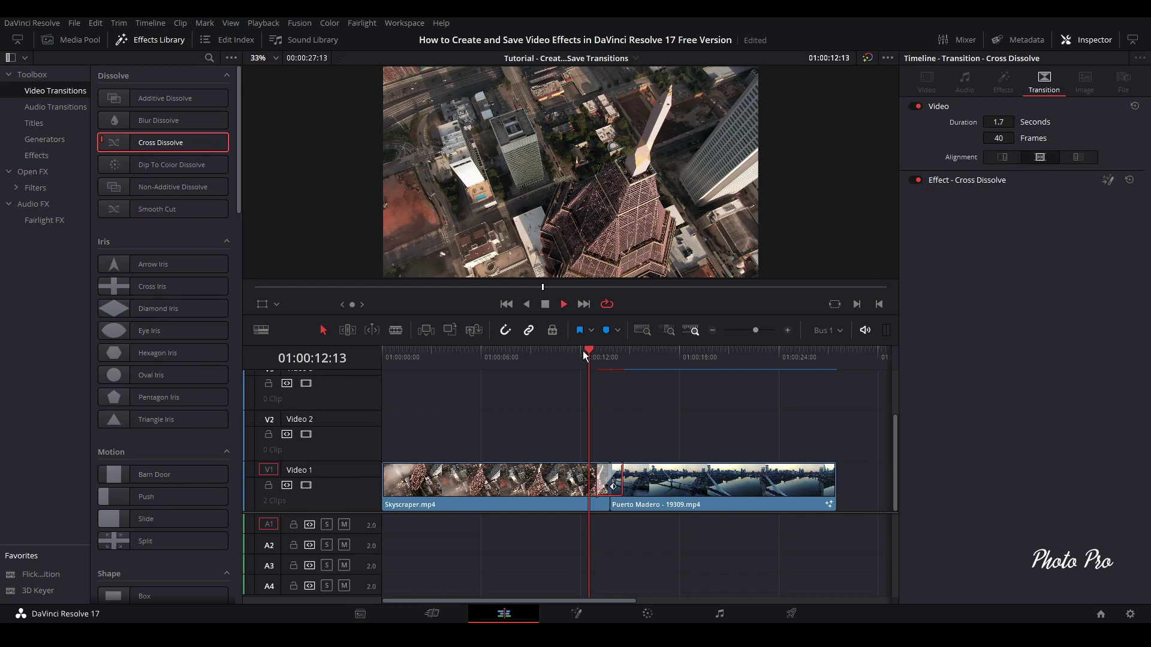
Play the 40-frame whip-blur transition from just before the cut, then stop
{"action": "key", "text": "space"}
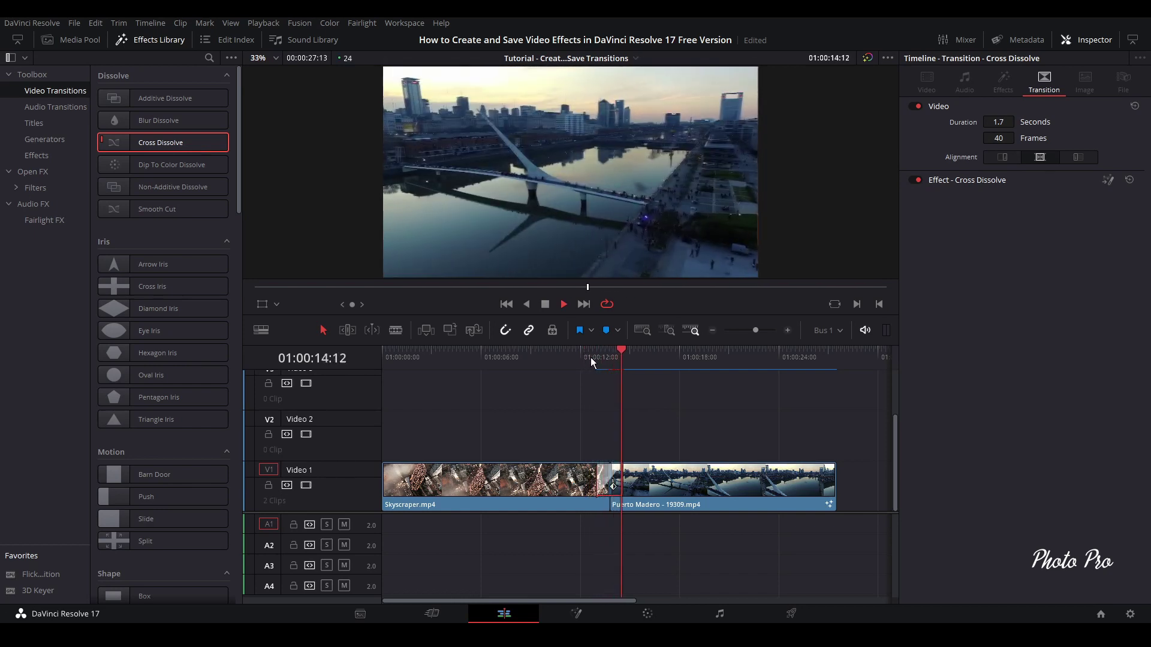
{"action": "left_click", "coordinate": [598, 354]}
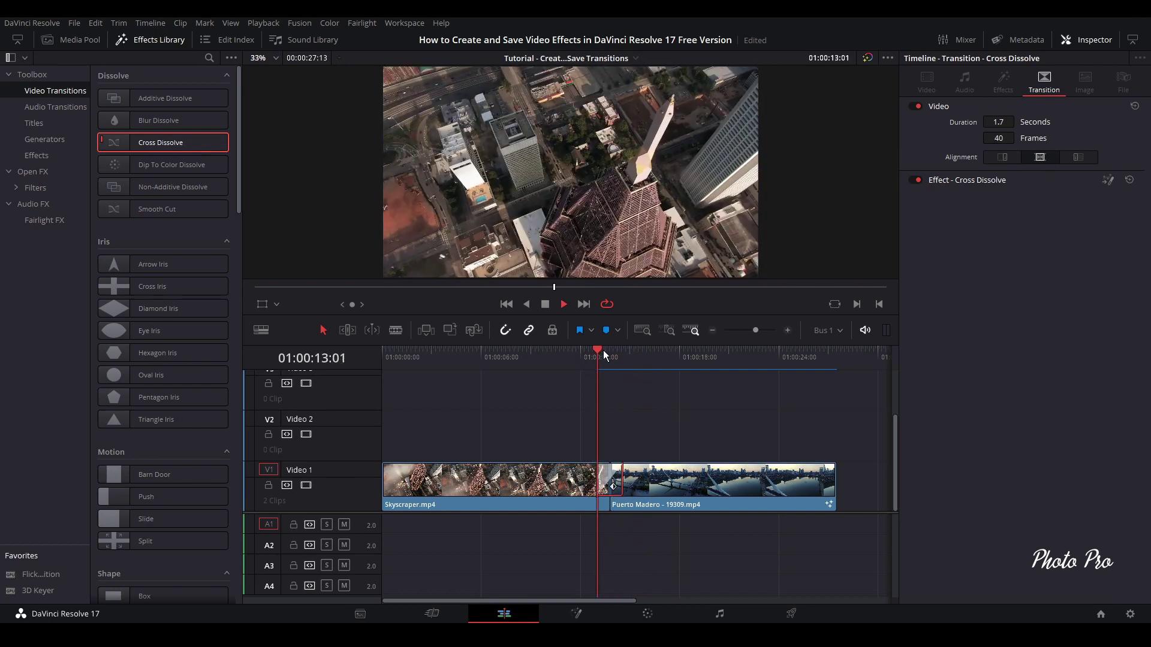
{"action": "key", "text": "space"}
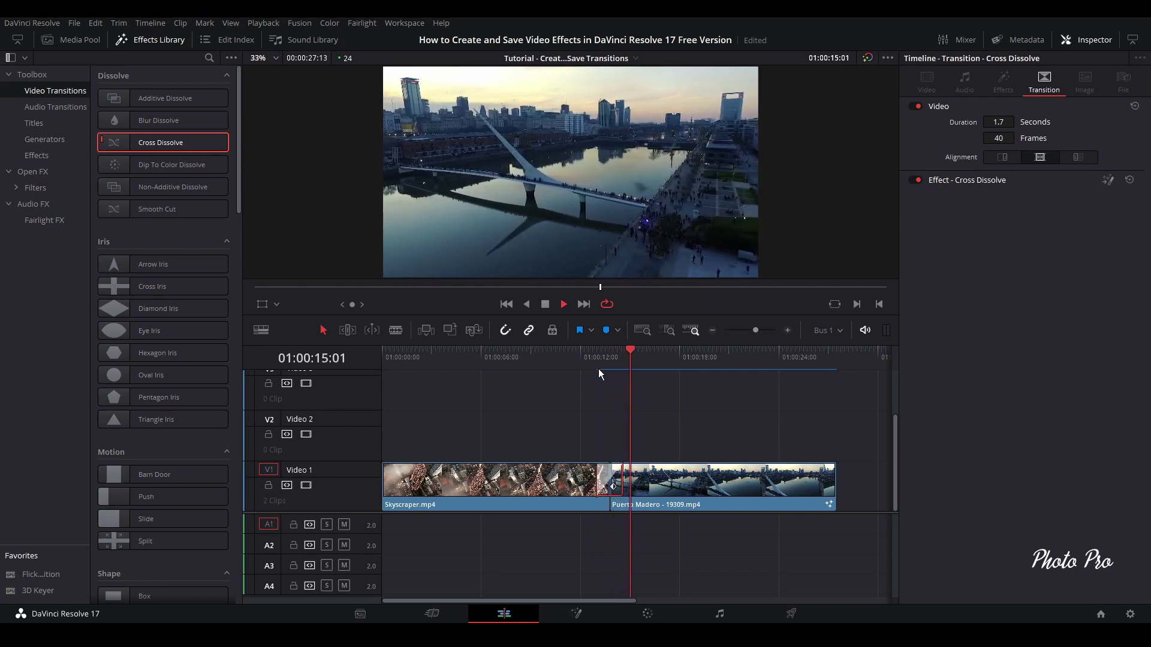
{"action": "key", "text": "space"}
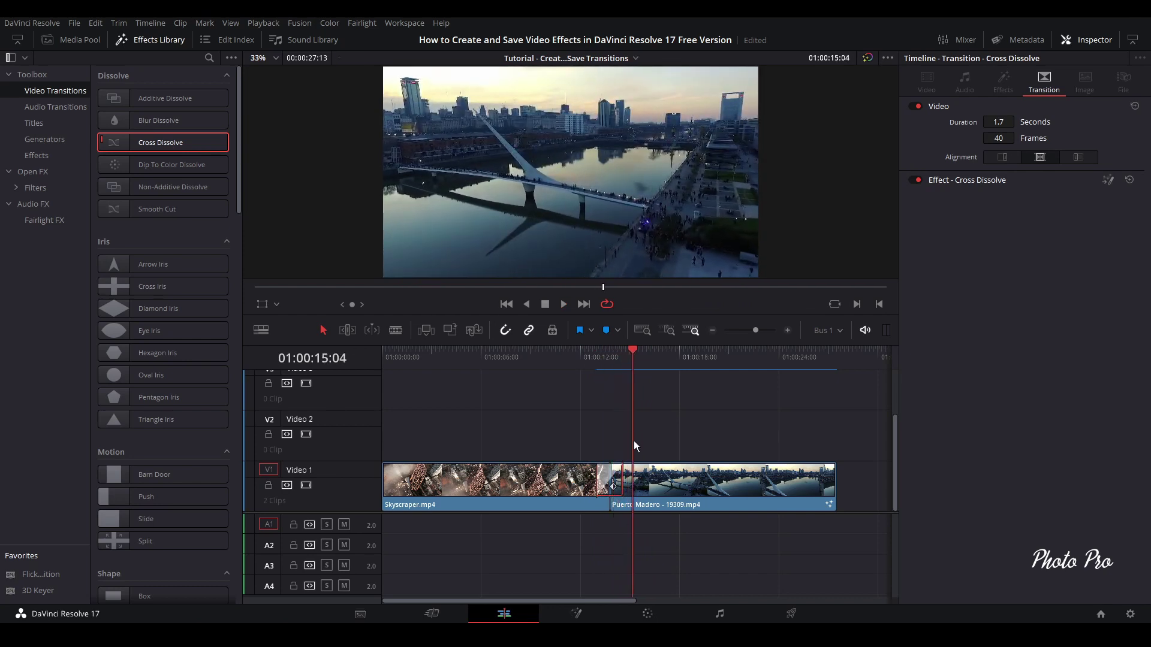
Create a transition preset from the cut's transition and name it WhipRightDemo
{"action": "right_click", "coordinate": [603, 481]}
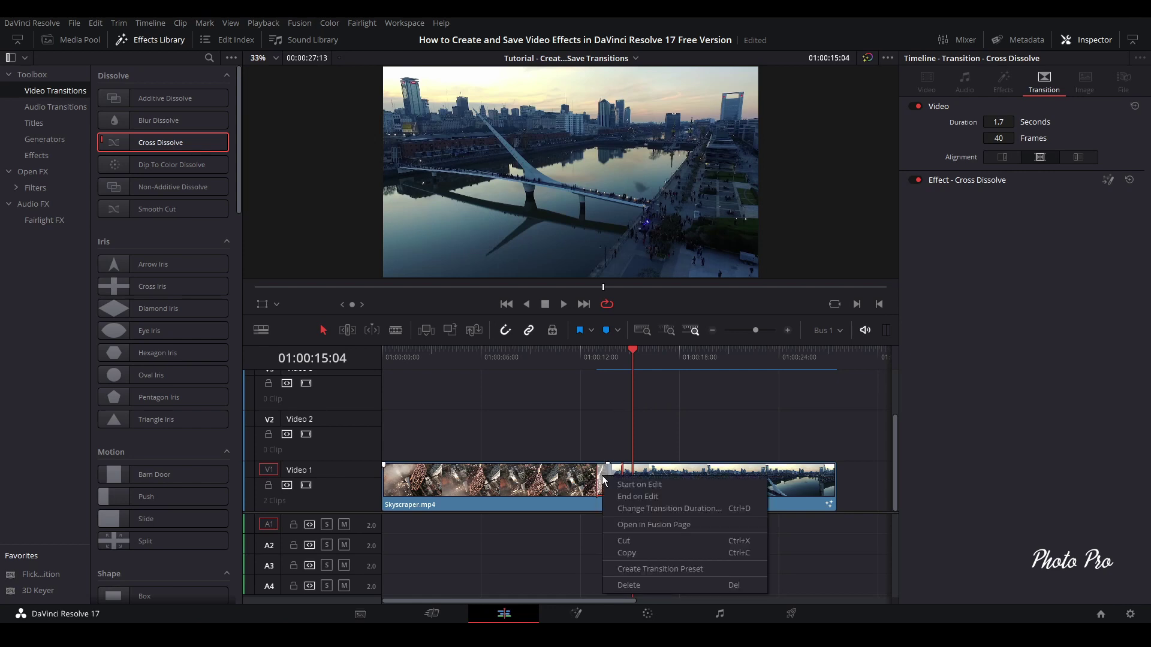
{"action": "left_click", "coordinate": [643, 569]}
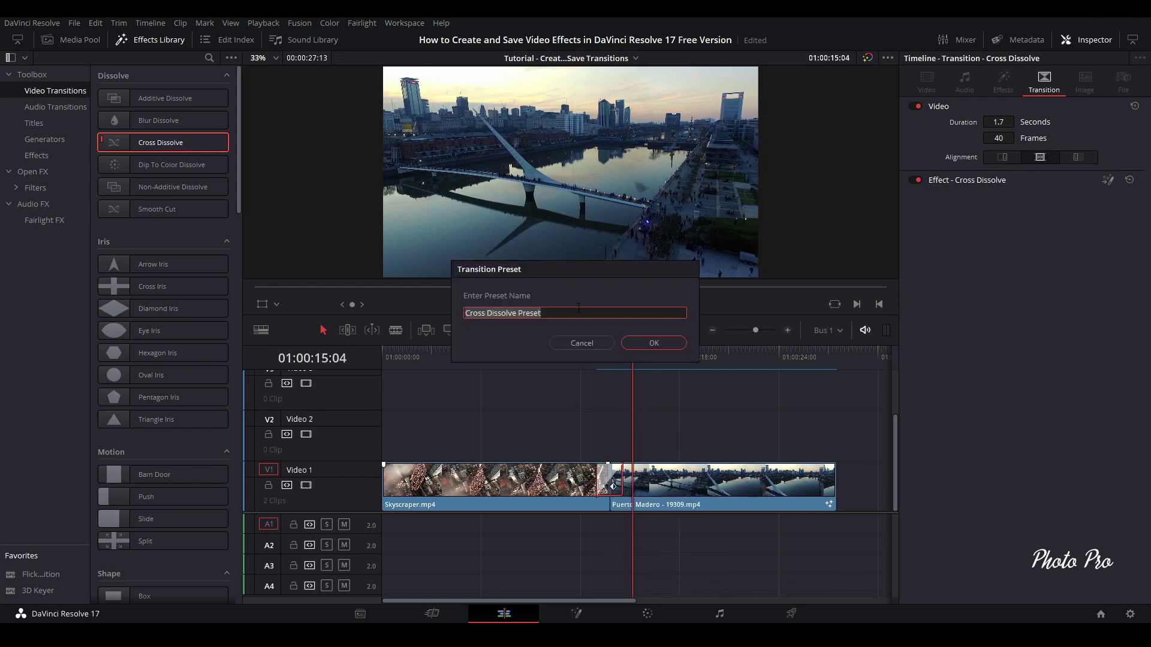
{"action": "type", "text": "WhipRight D"}
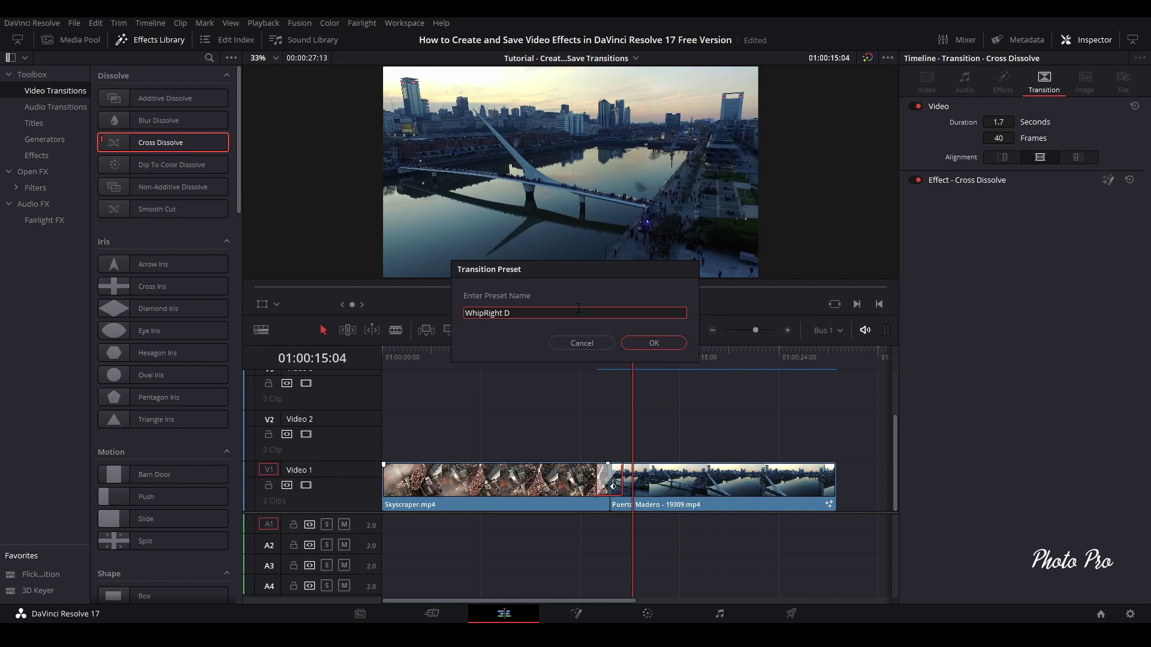
{"action": "key", "text": "BackSpace"}
{"action": "key", "text": "BackSpace"}
{"action": "type", "text": "d"}
Confirm the WhipRightDemo preset and swap it in for the old transition on the cut
{"action": "left_click", "coordinate": [655, 343]}
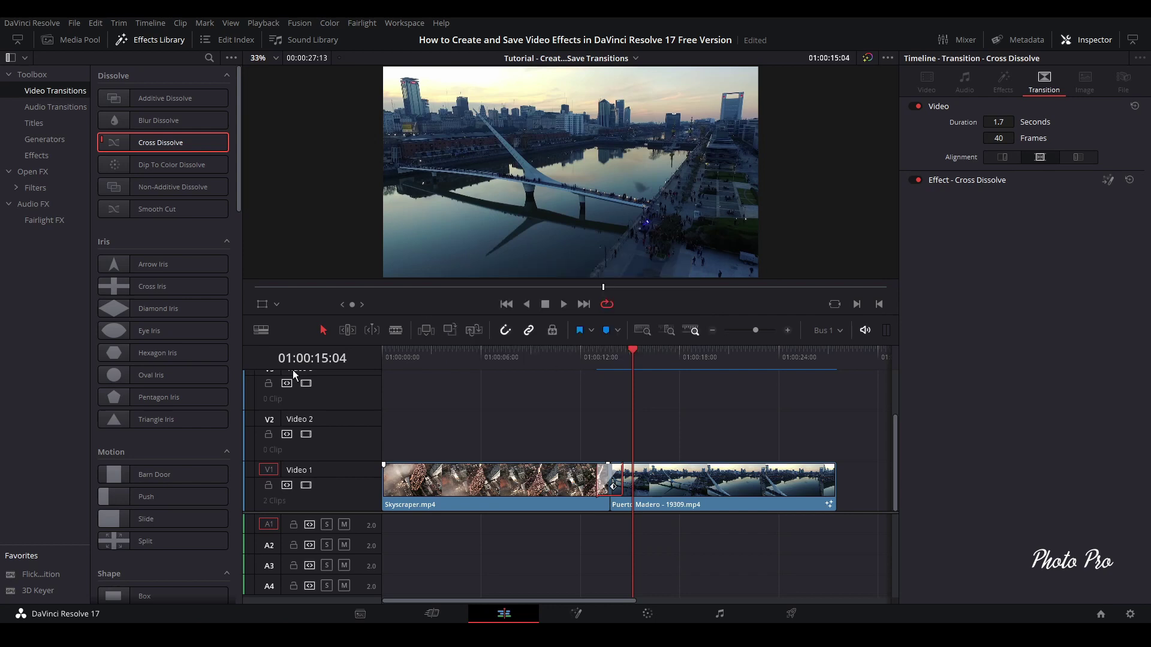
{"action": "scroll", "coordinate": [185, 372], "scroll_direction": "down", "scroll_amount": 7}
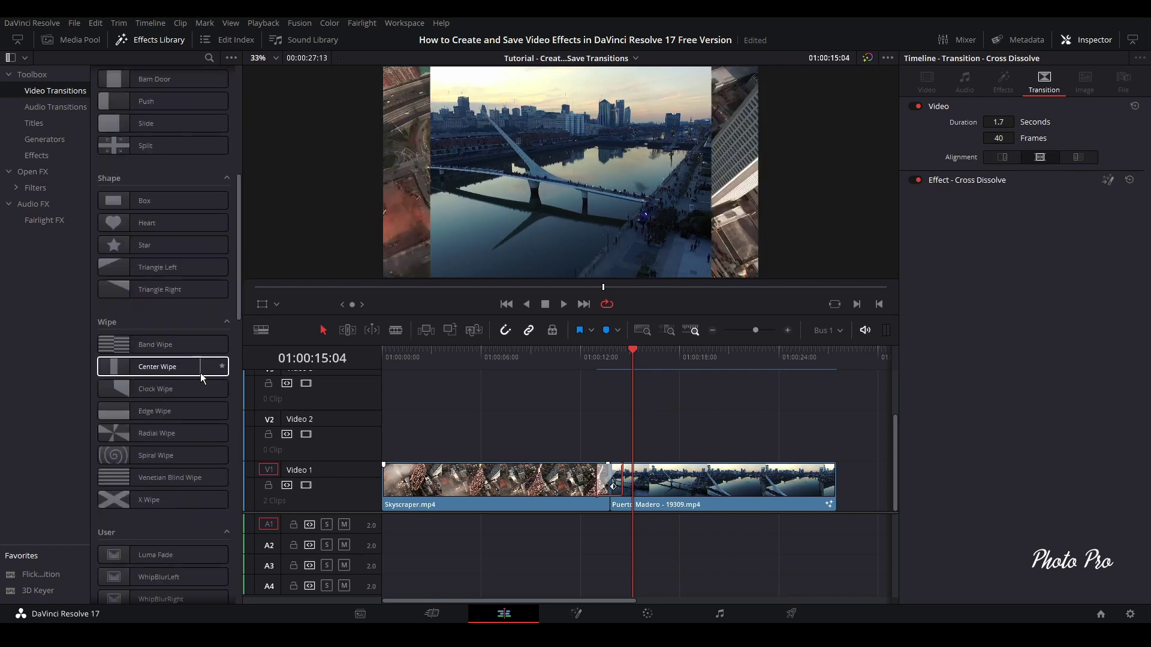
{"action": "scroll", "coordinate": [136, 264], "scroll_direction": "down", "scroll_amount": 3}
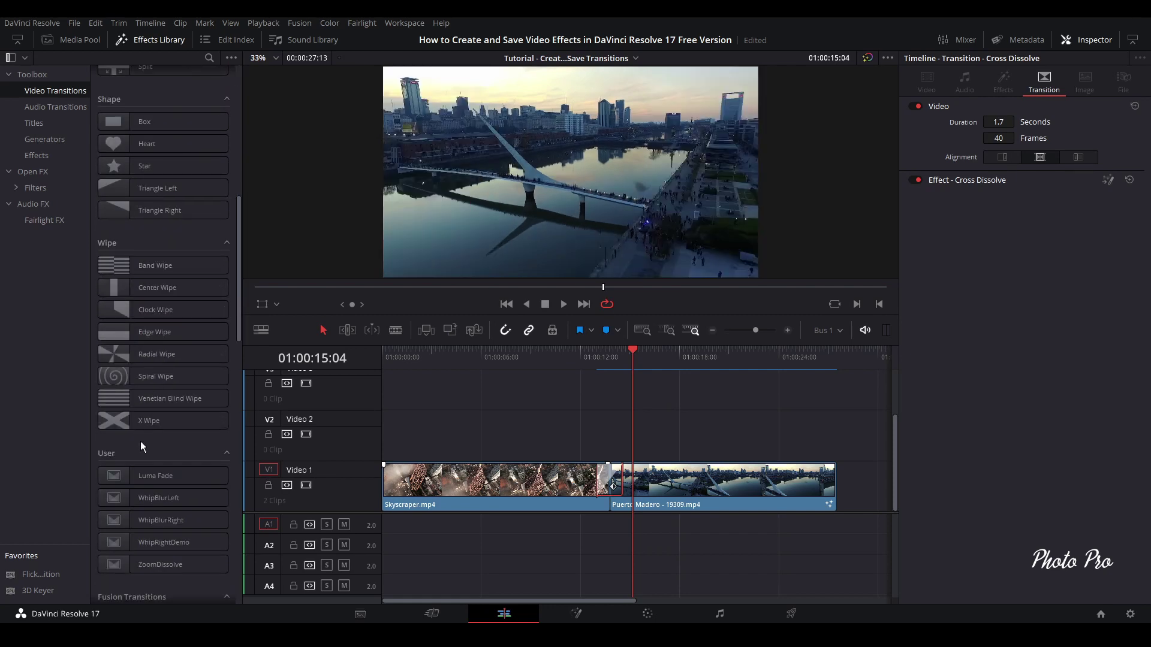
{"action": "scroll", "coordinate": [140, 442], "scroll_direction": "down", "scroll_amount": 9}
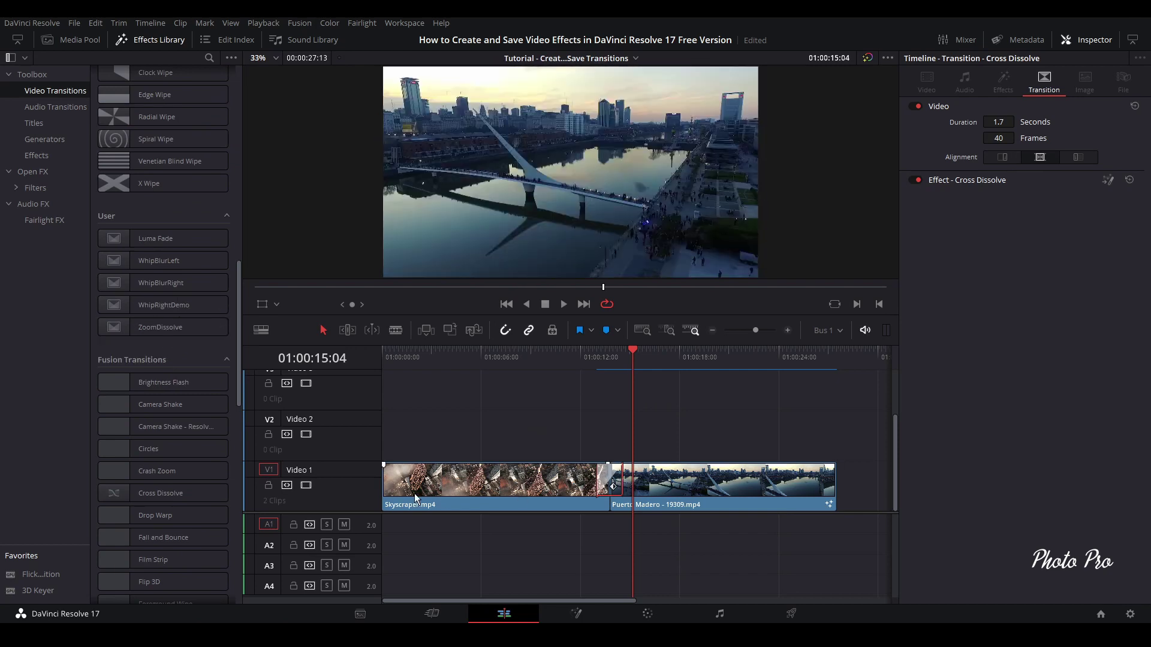
{"action": "key", "text": "Delete"}
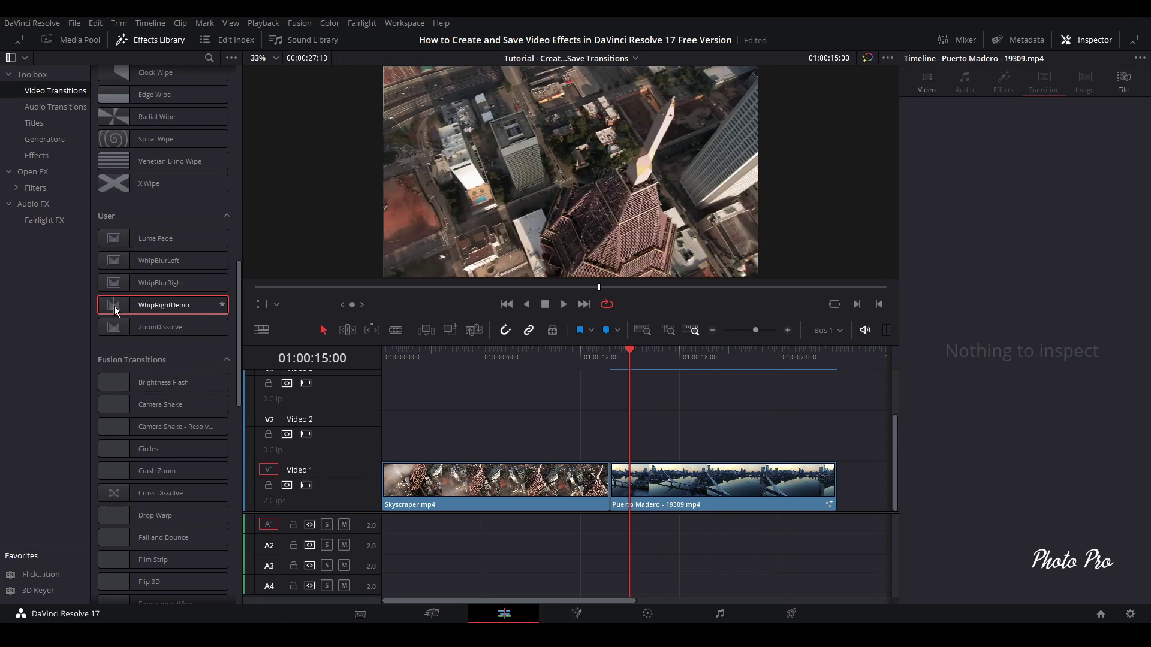
{"action": "left_click_drag", "start_coordinate": [116, 305], "coordinate": [606, 498]}
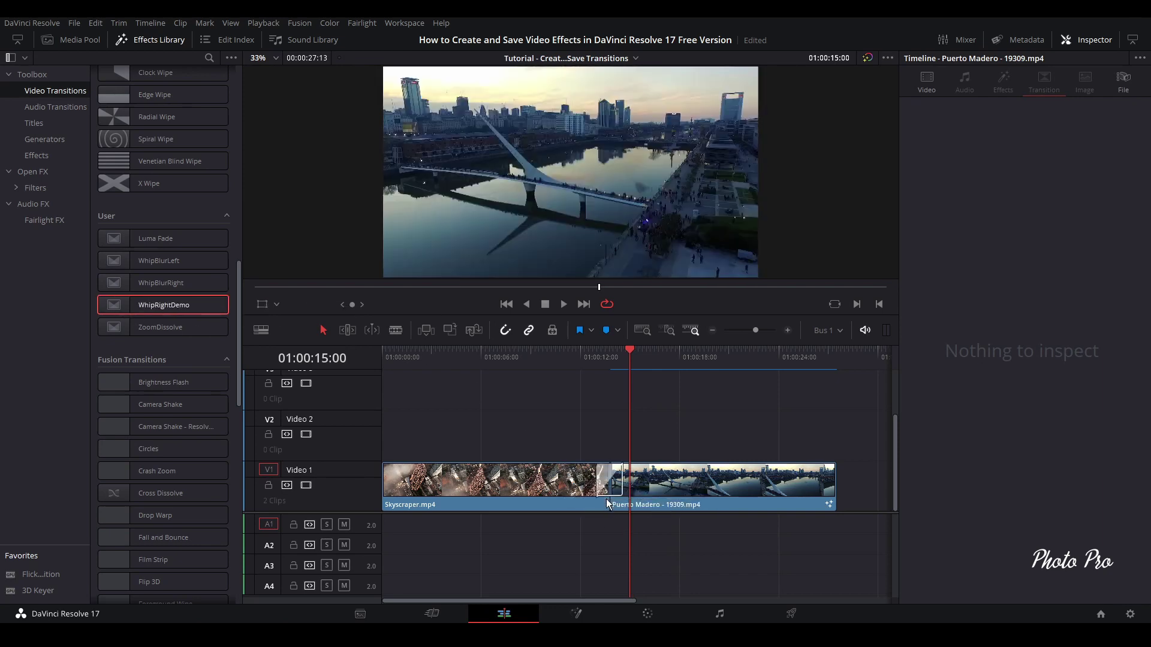
Play back the WhipRightDemo transition several times from just before the cut
{"action": "left_click", "coordinate": [588, 354]}
{"action": "key", "text": "space"}
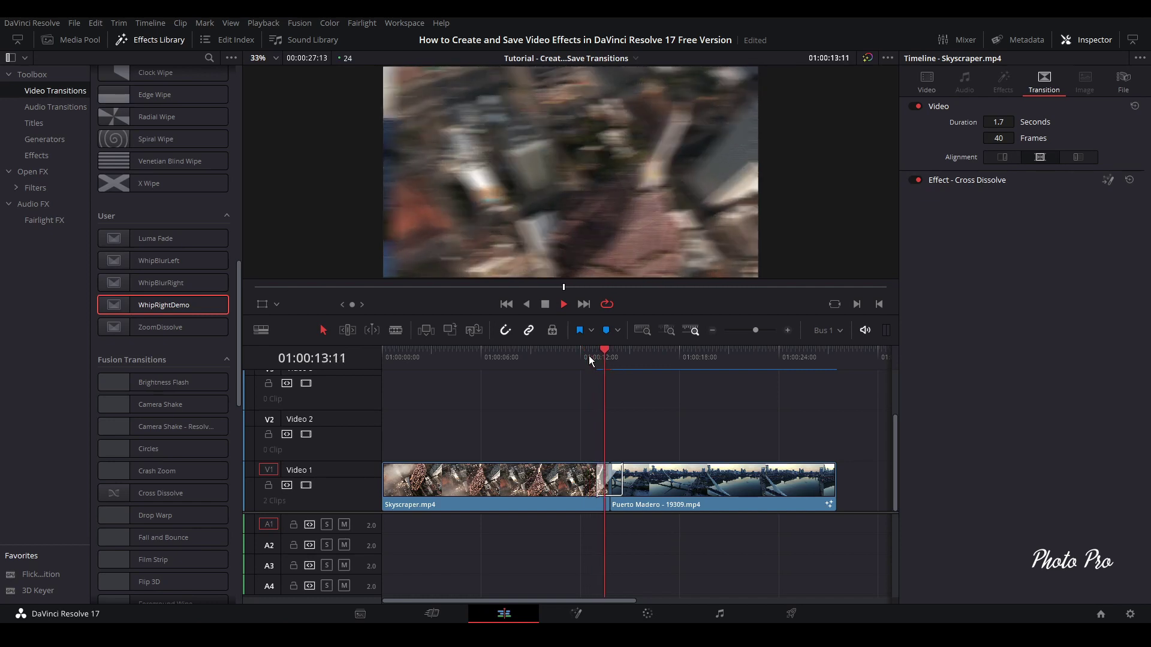
{"action": "left_click", "coordinate": [581, 353]}
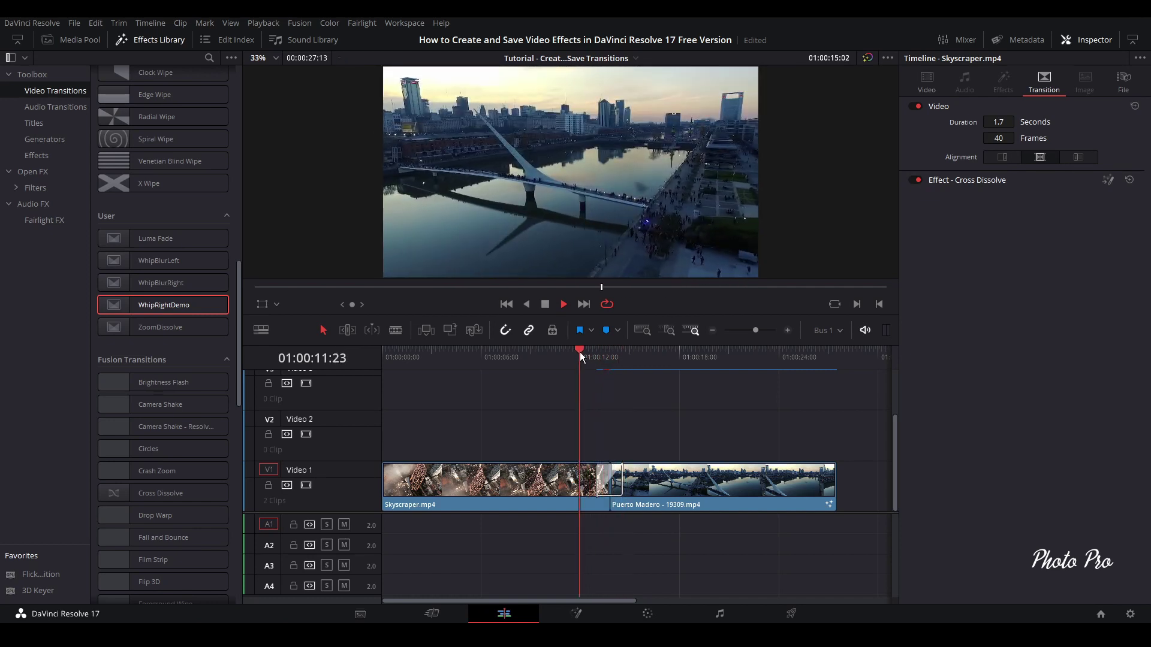
{"action": "key", "text": "space"}
{"action": "key", "text": "space"}
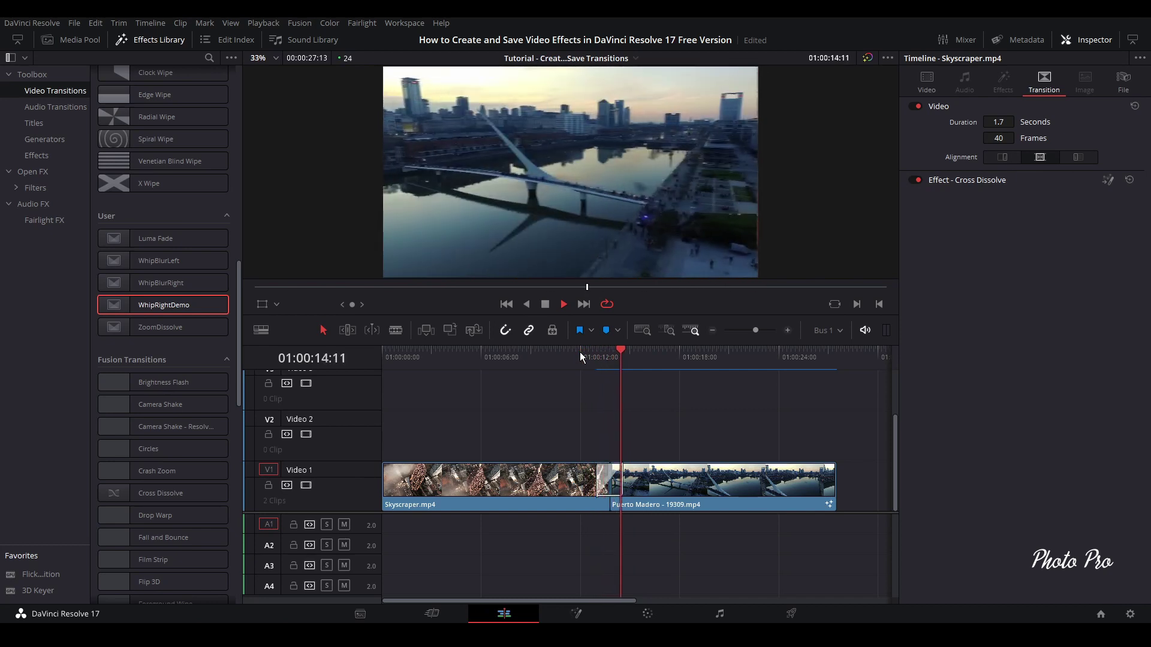
{"action": "left_click", "coordinate": [582, 350]}
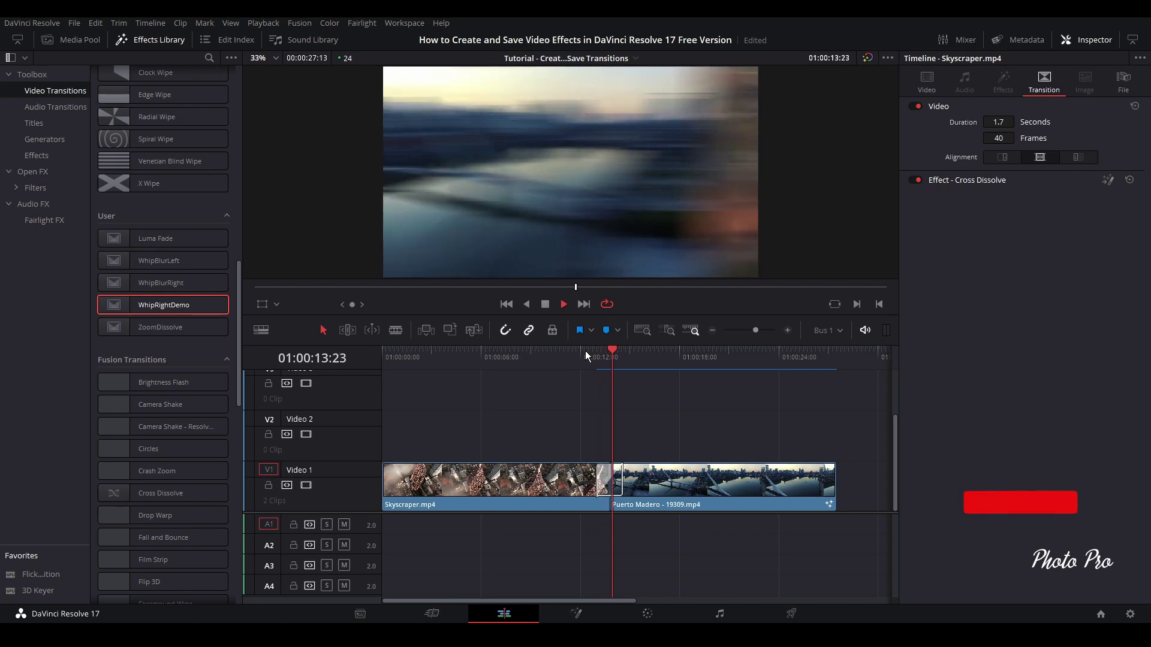
{"action": "key", "text": "space"}
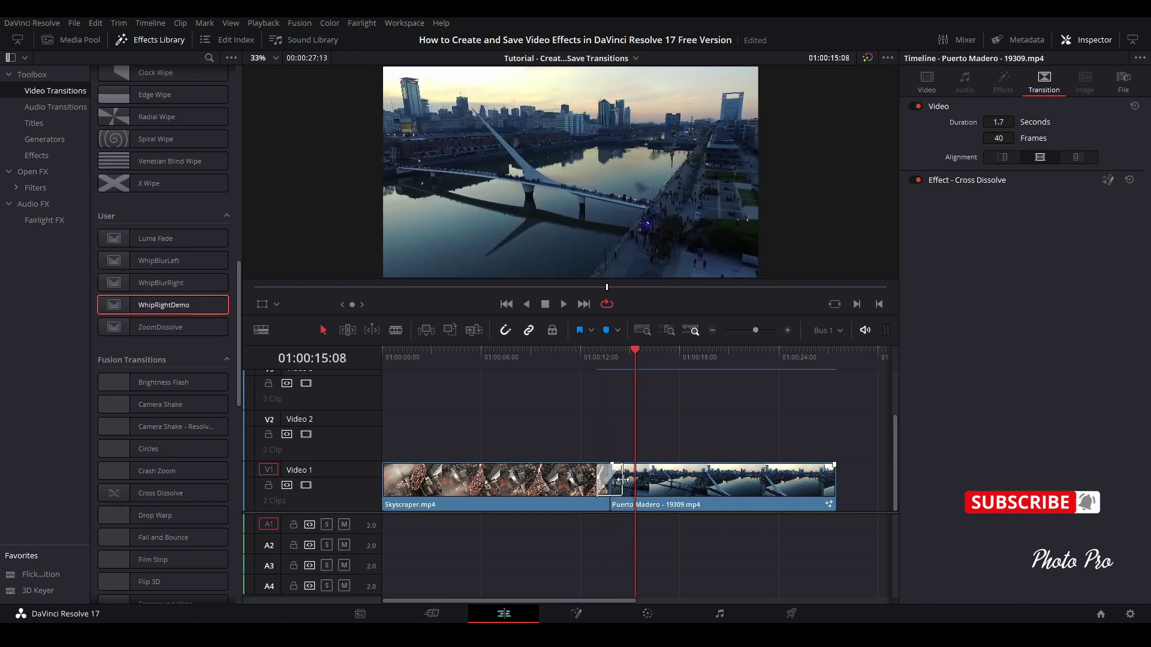
Shorten the WhipRightDemo transition to 16 frames in the Inspector
{"action": "left_click_drag", "start_coordinate": [624, 483], "coordinate": [616, 483]}
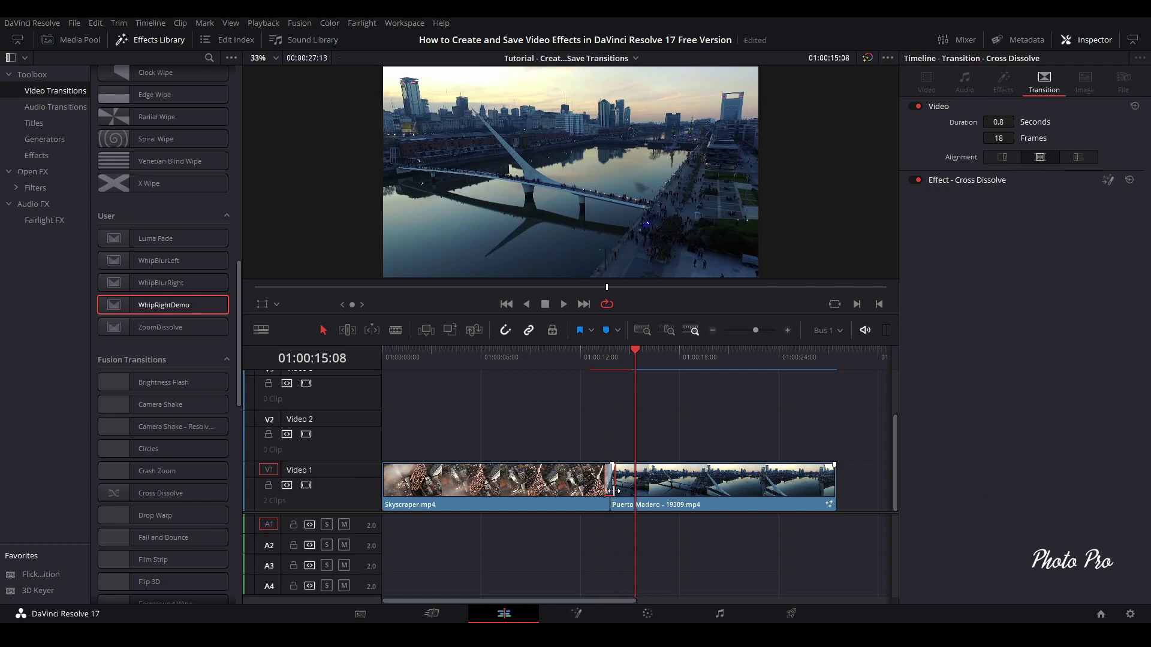
{"action": "left_click", "coordinate": [998, 138]}
{"action": "type", "text": "16"}
{"action": "key", "text": "Return"}
Replay the shortened 16-frame transition from just before the cut
{"action": "left_click", "coordinate": [597, 357]}
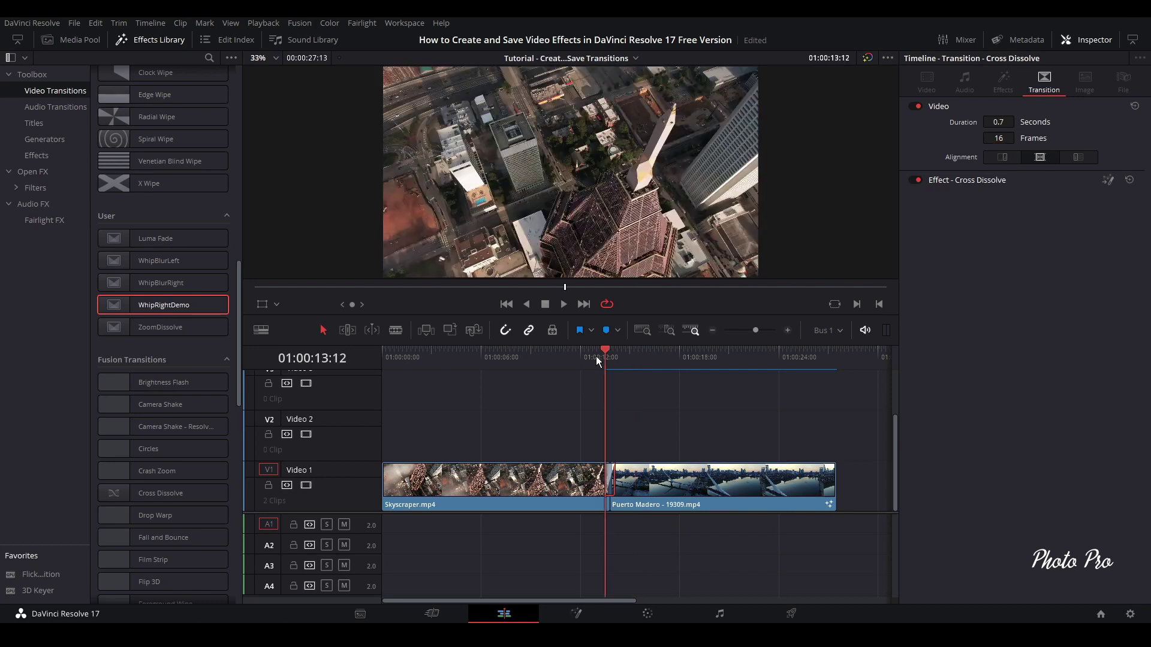
{"action": "key", "text": "space"}
{"action": "left_click", "coordinate": [588, 355]}
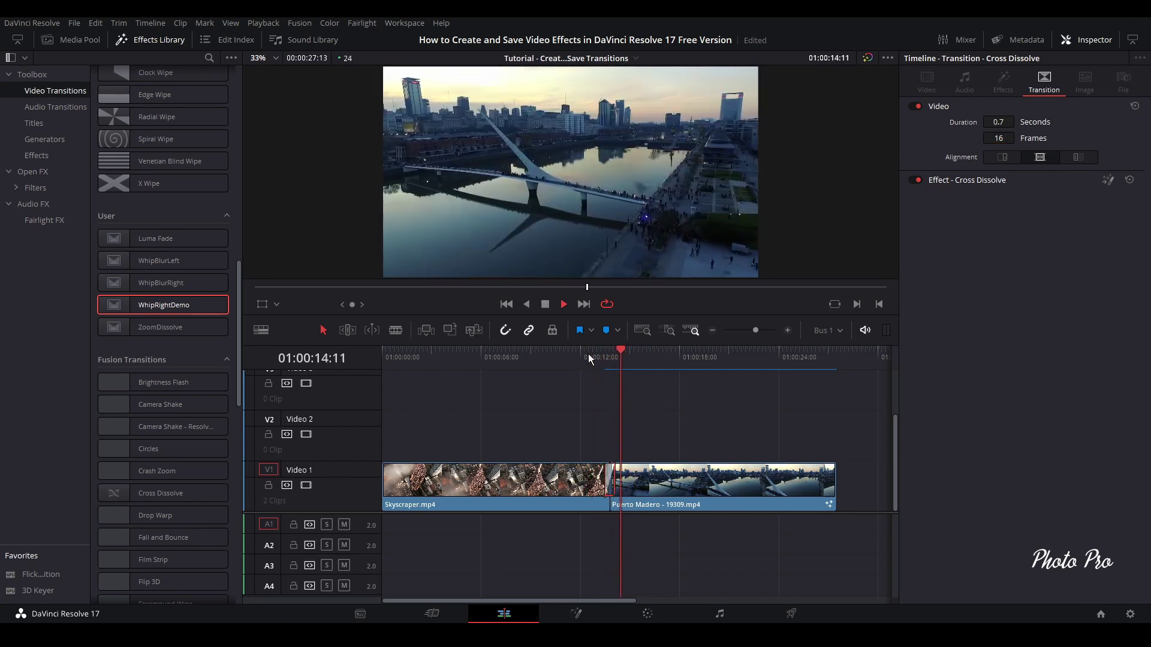
{"action": "key", "text": "space"}
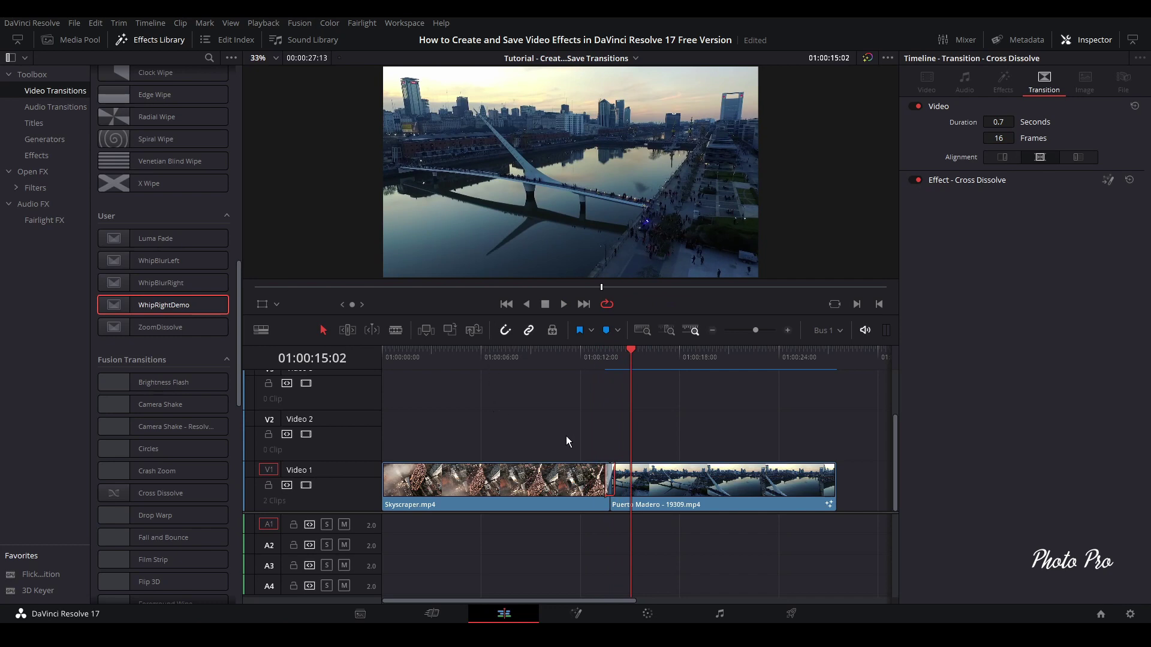
Close the Inspector panel so the viewer and timeline span the full width
{"action": "left_click", "coordinate": [1086, 39]}
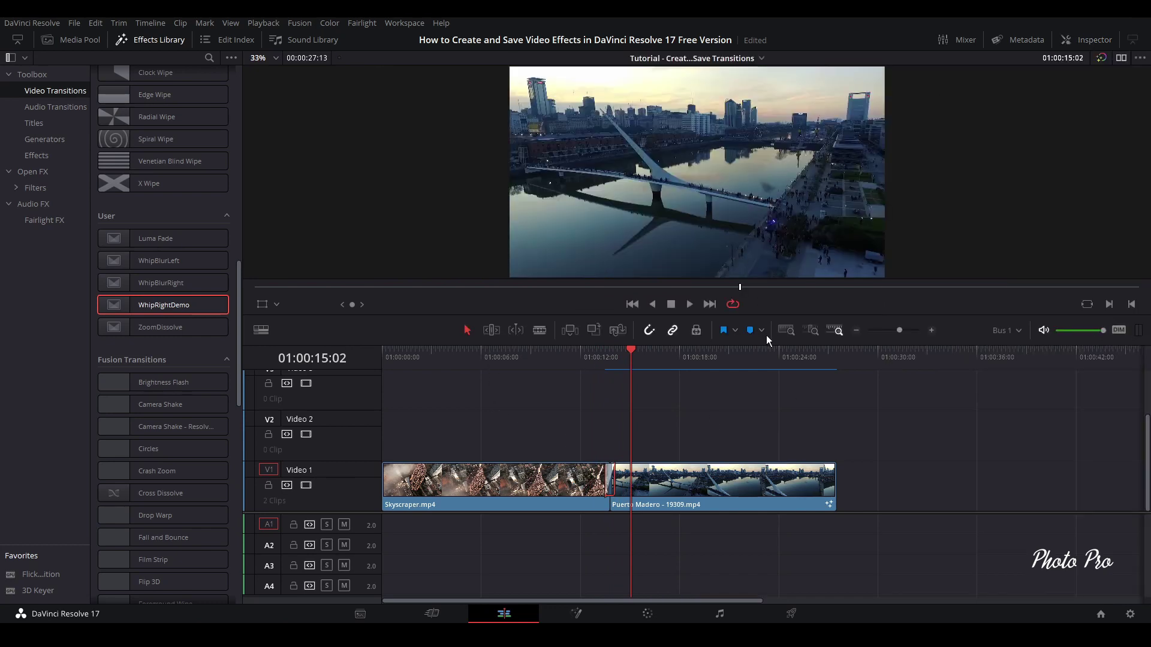